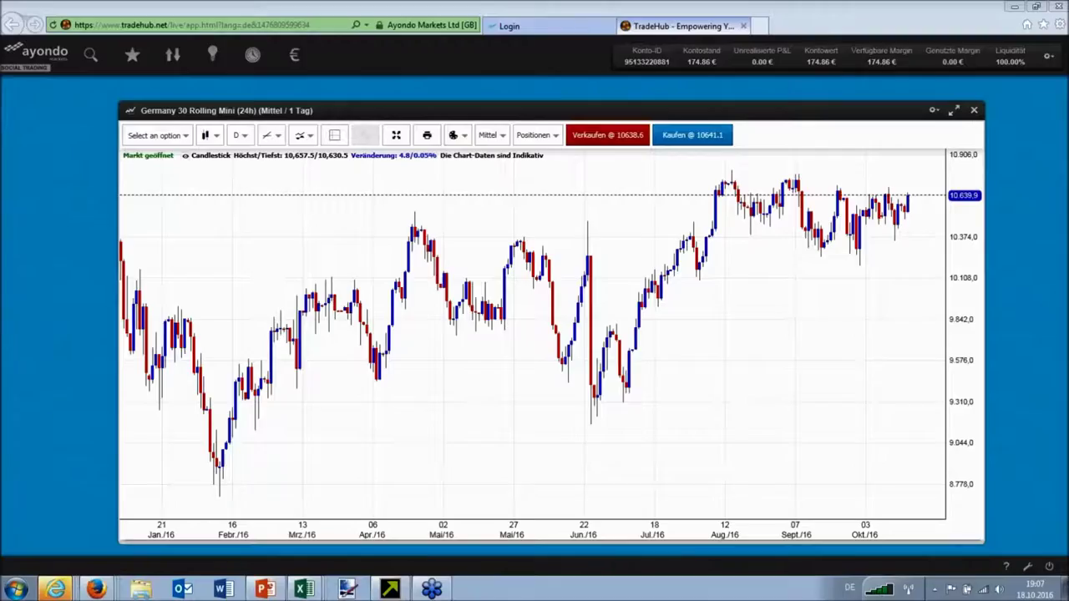
Switch to the Sentiment workbook in Excel and enter 69 for Bullish and 31 for Bearish in the 25.10.2016 column
key("alt+Tab")
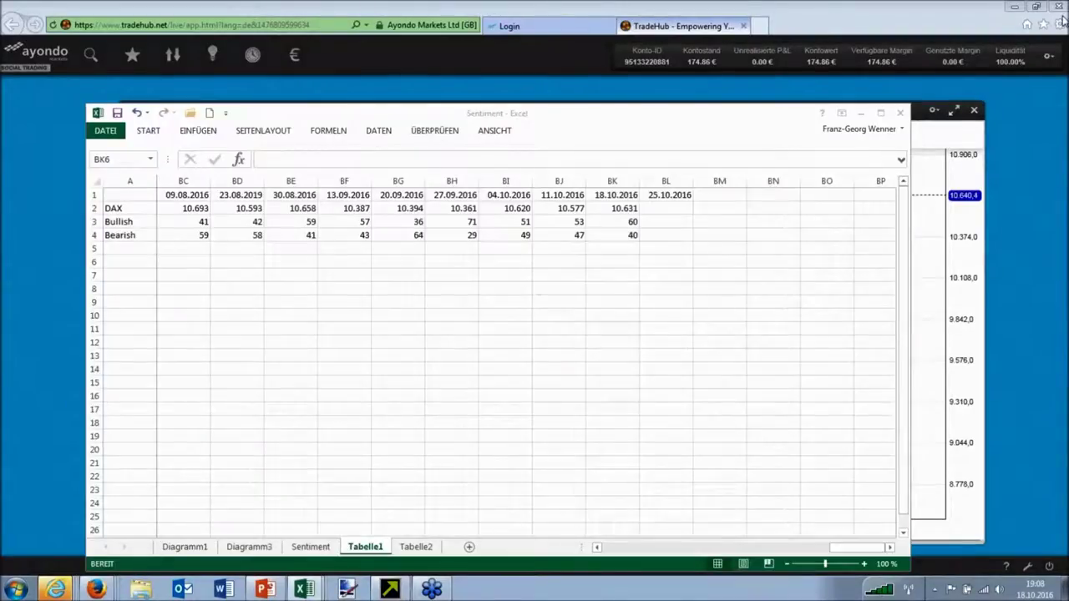
left_click(612, 261)
left_click(673, 222)
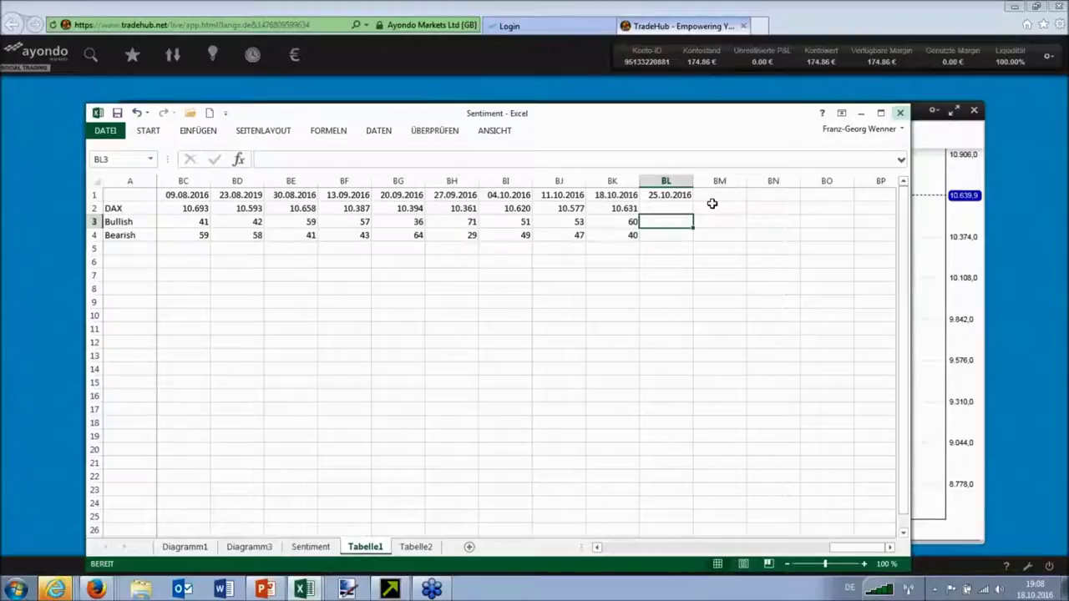
key("F2")
type("69")
key("Return")
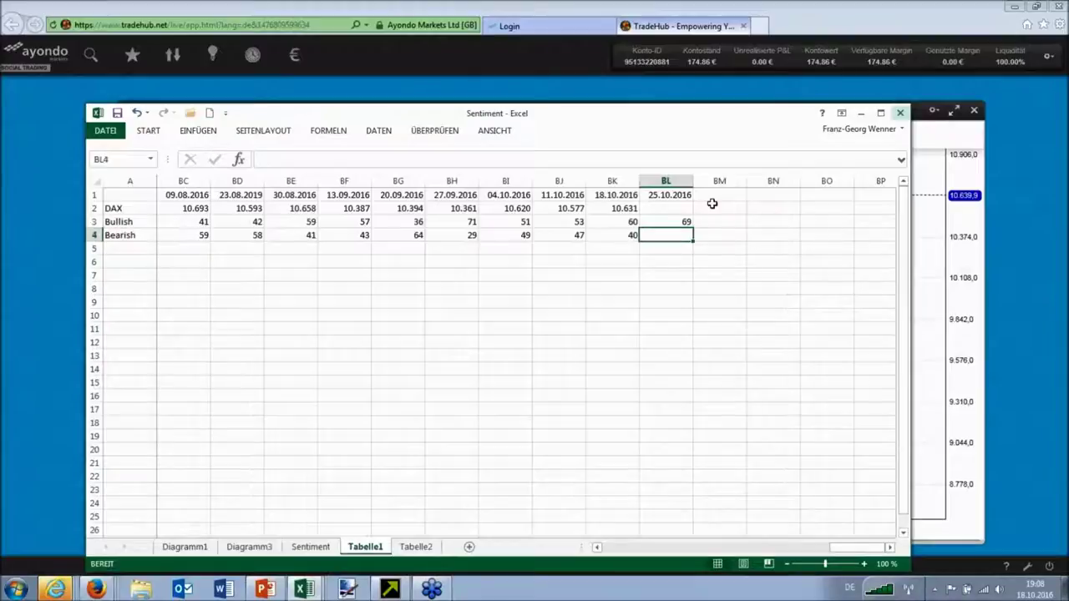
type("31")
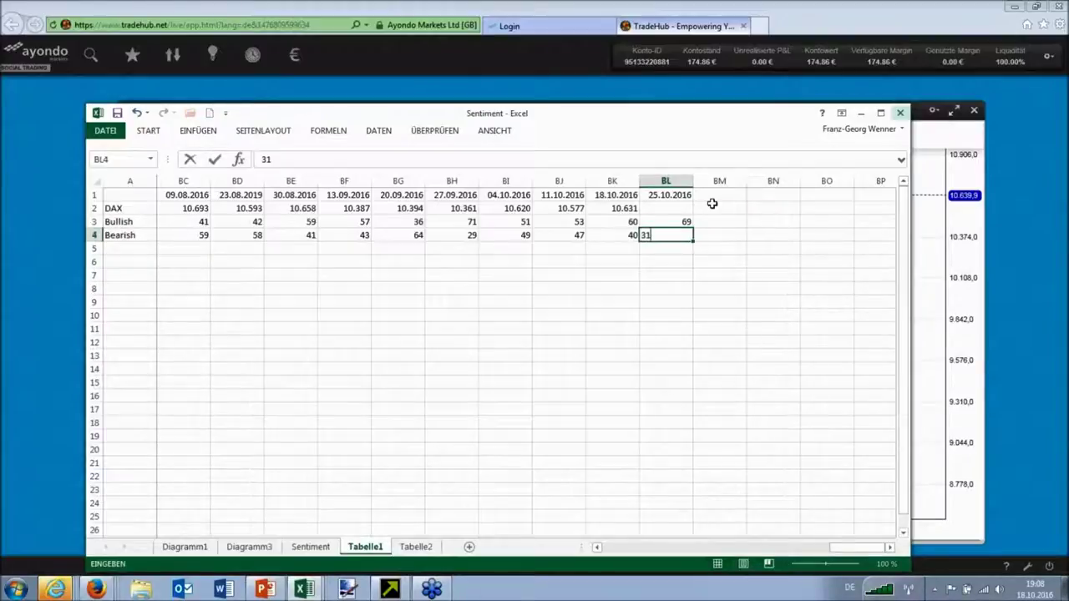
key("Return")
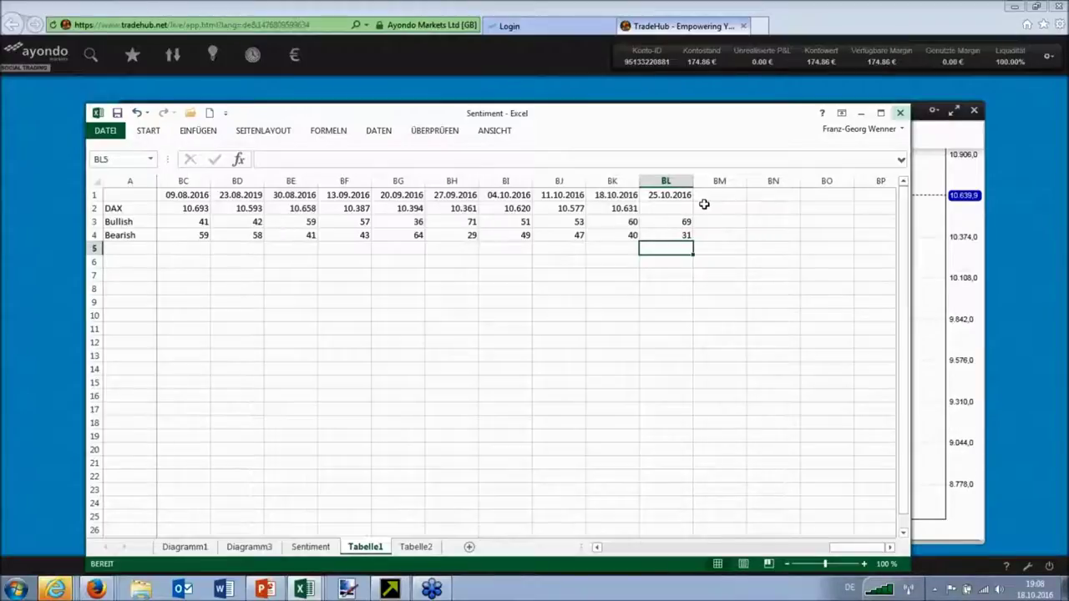
left_click(518, 274)
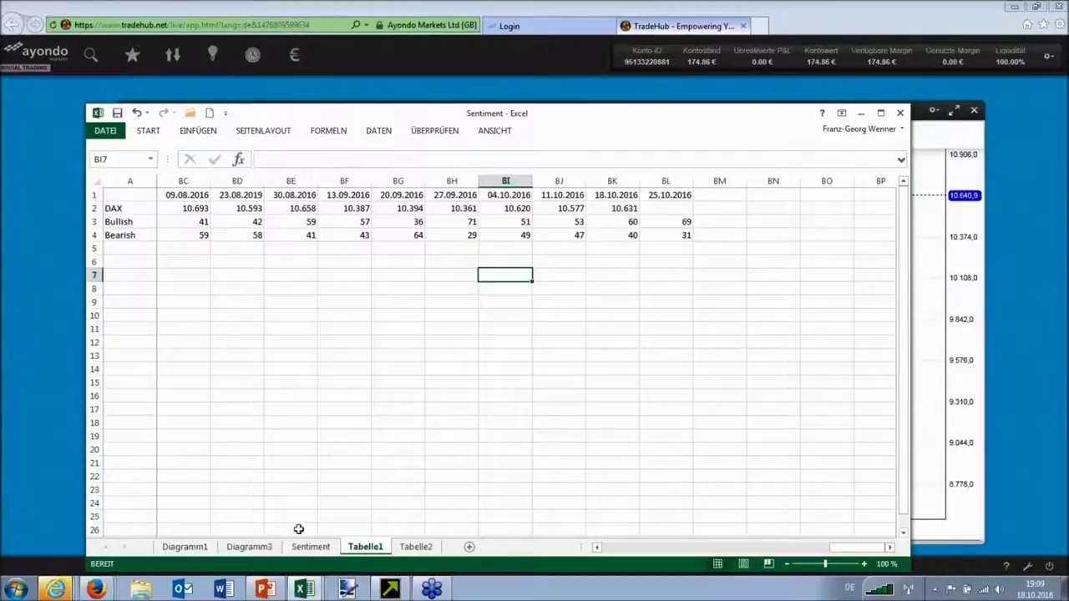
Switch to the PowerPoint presentation and enlarge the Börse Frankfurt Sentiment-Index chart on the Sentiment slide
left_click(264, 590)
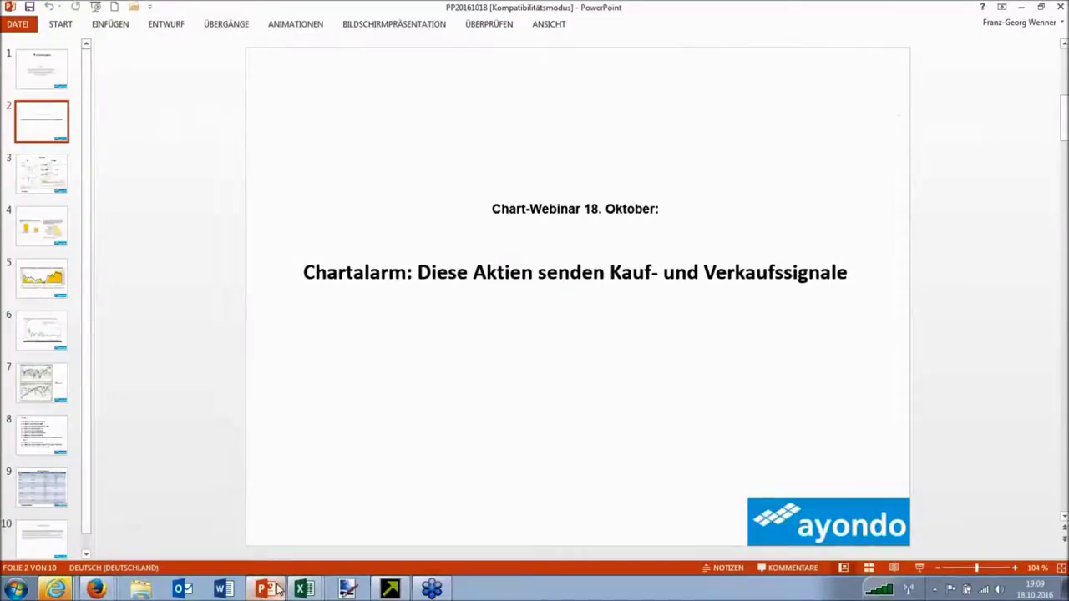
left_click(42, 174)
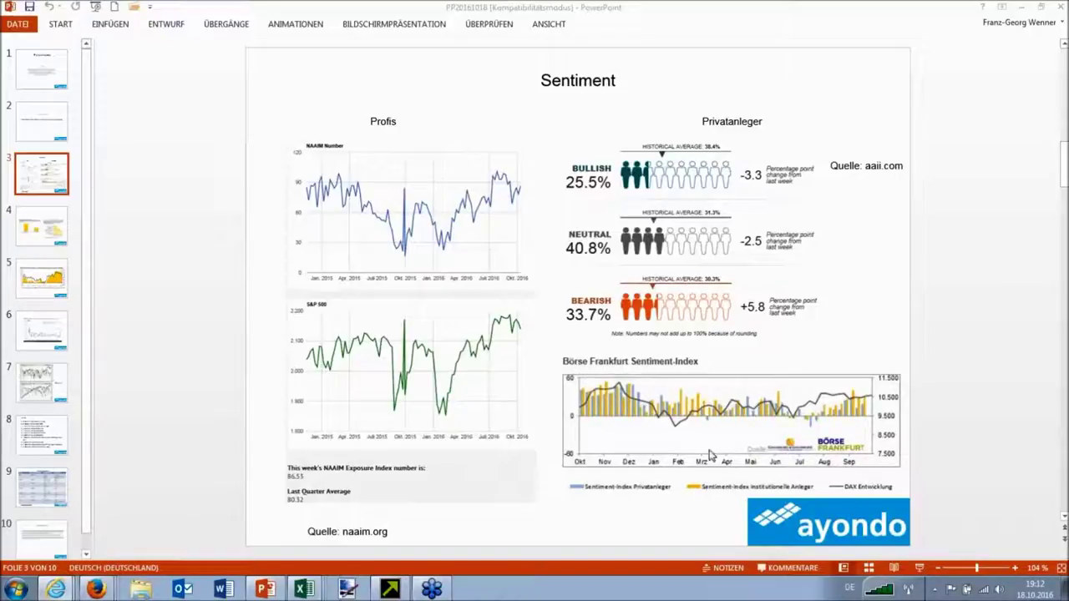
left_click(568, 397)
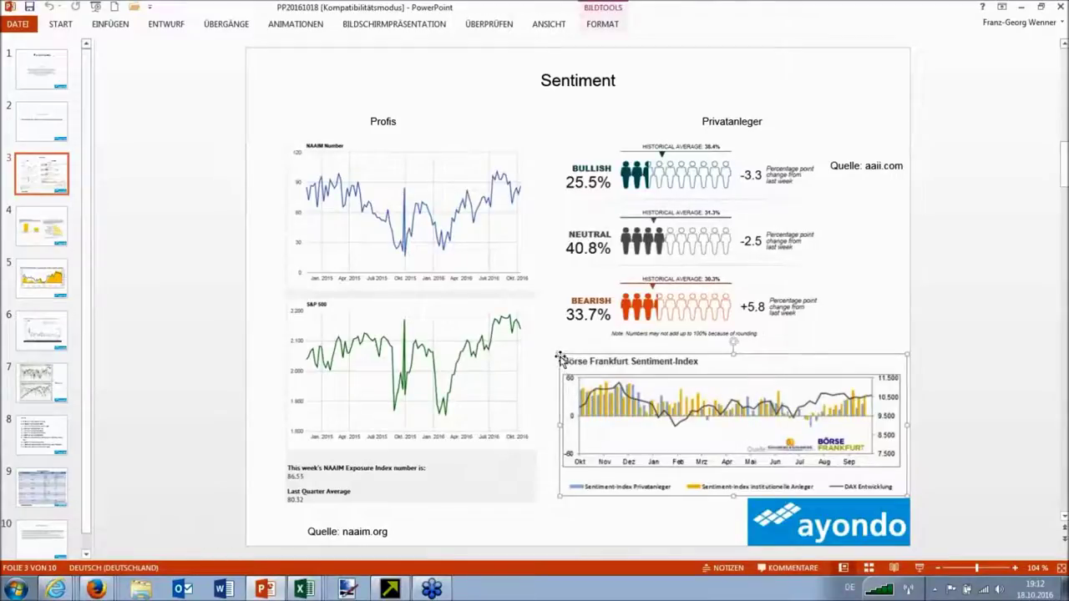
left_click_drag(558, 352, 719, 266)
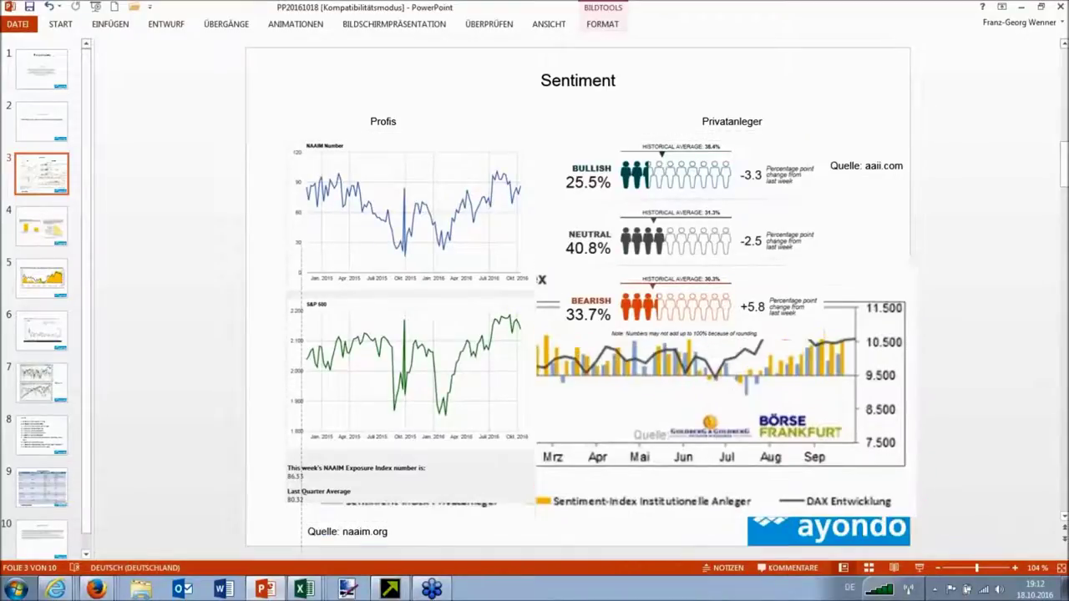
Shrink the bullish/neutral/bearish picture and the NAAIM charts picture on the slide to make room for the Börse Frankfurt chart
left_click(720, 266)
left_click_drag(822, 334, 786, 306)
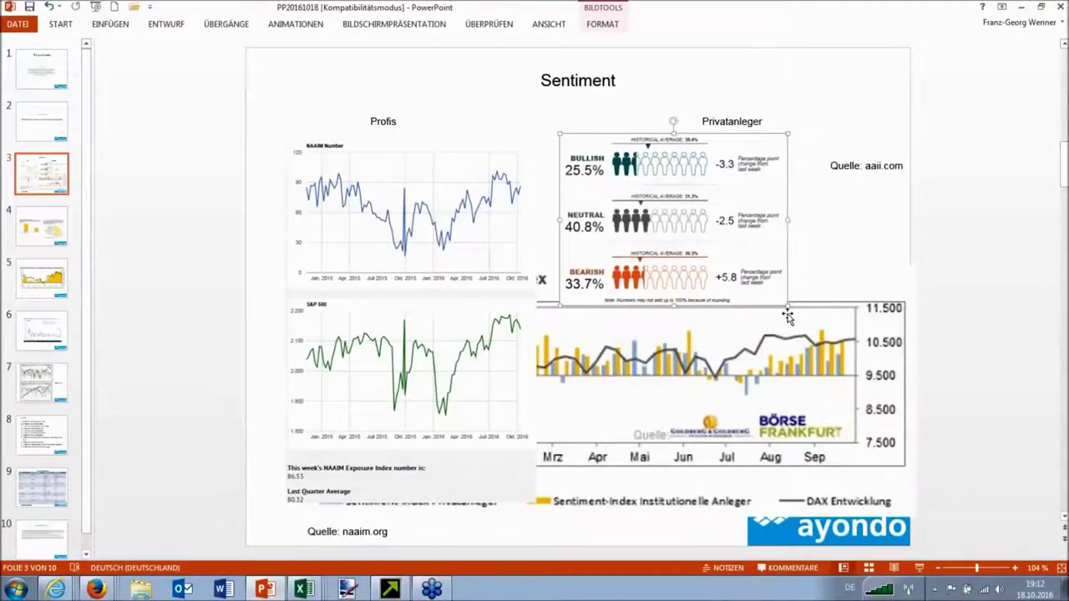
left_click(850, 354)
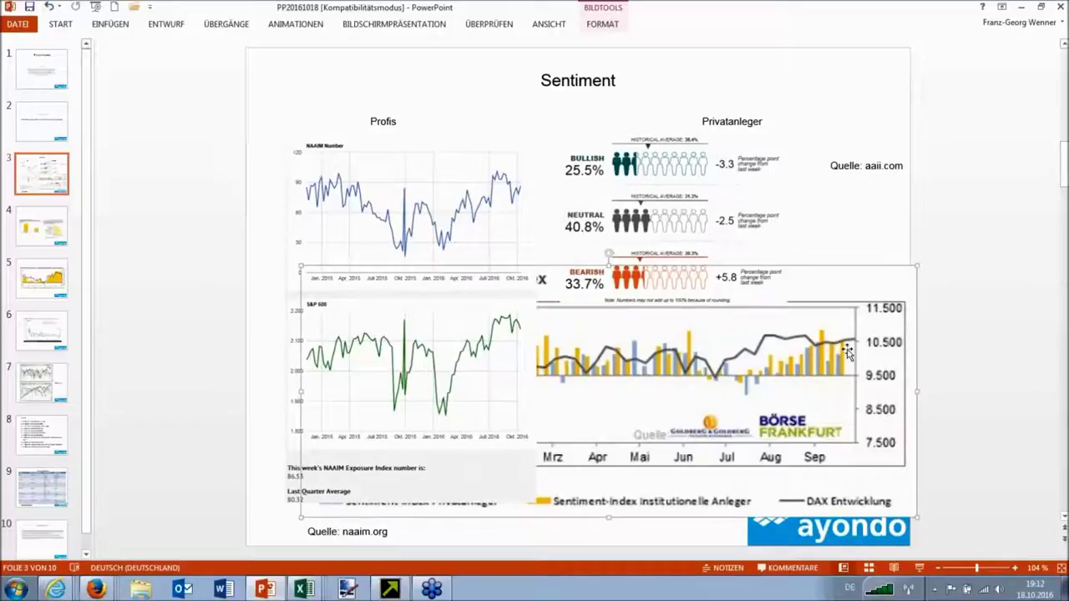
left_click_drag(843, 354, 398, 162)
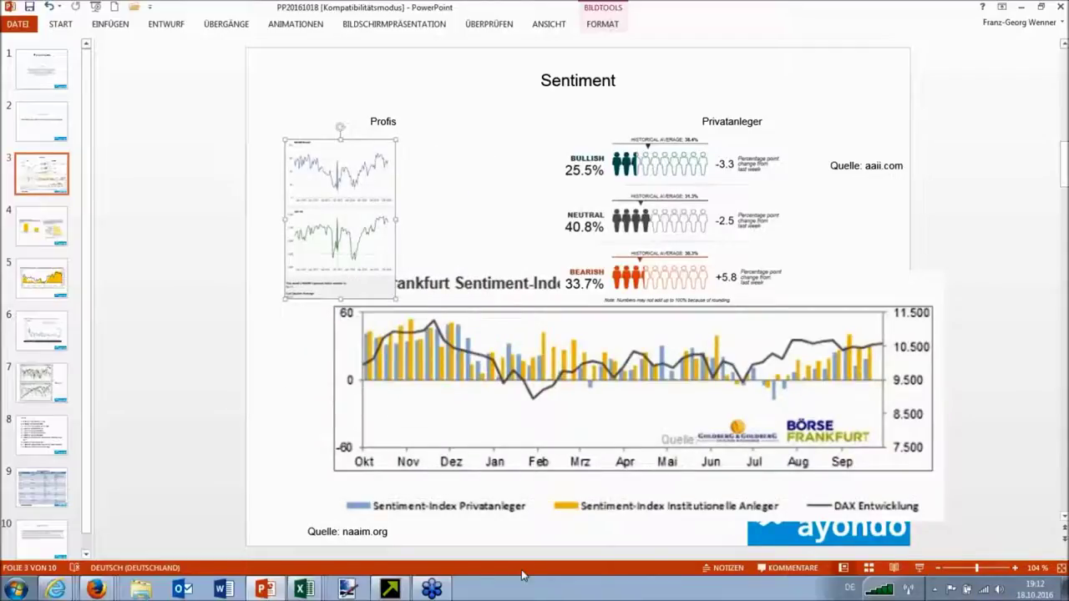
Move the Börse Frankfurt Sentiment-Index chart and scale it down so it fits beneath the two other pictures
left_click_drag(485, 420, 465, 432)
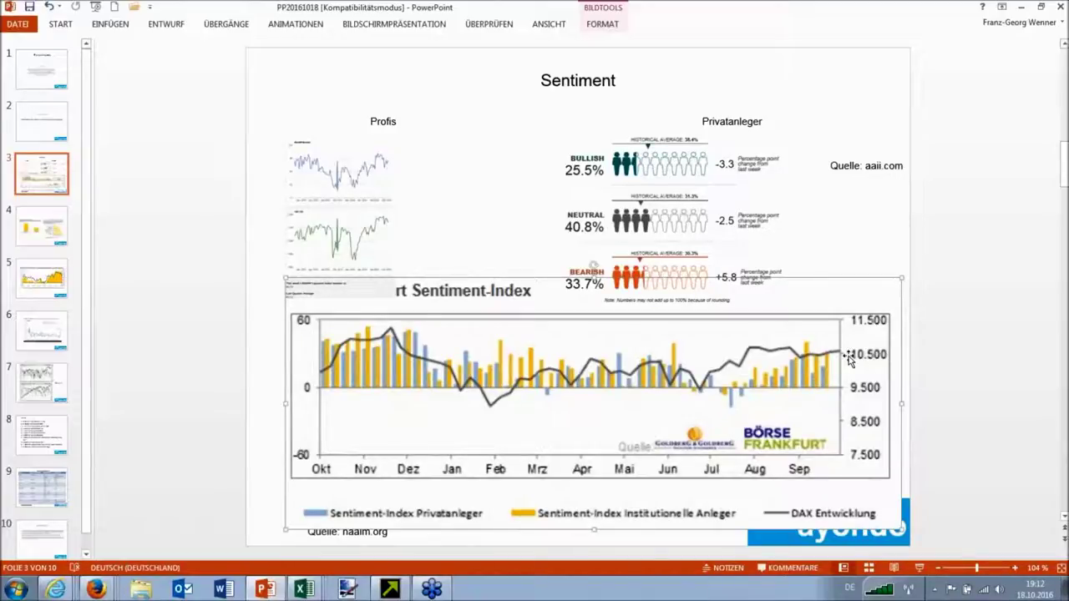
mouse_move(900, 277)
left_mouse_down()
mouse_move(708, 383)
mouse_move(778, 359)
left_mouse_up()
left_click(841, 397)
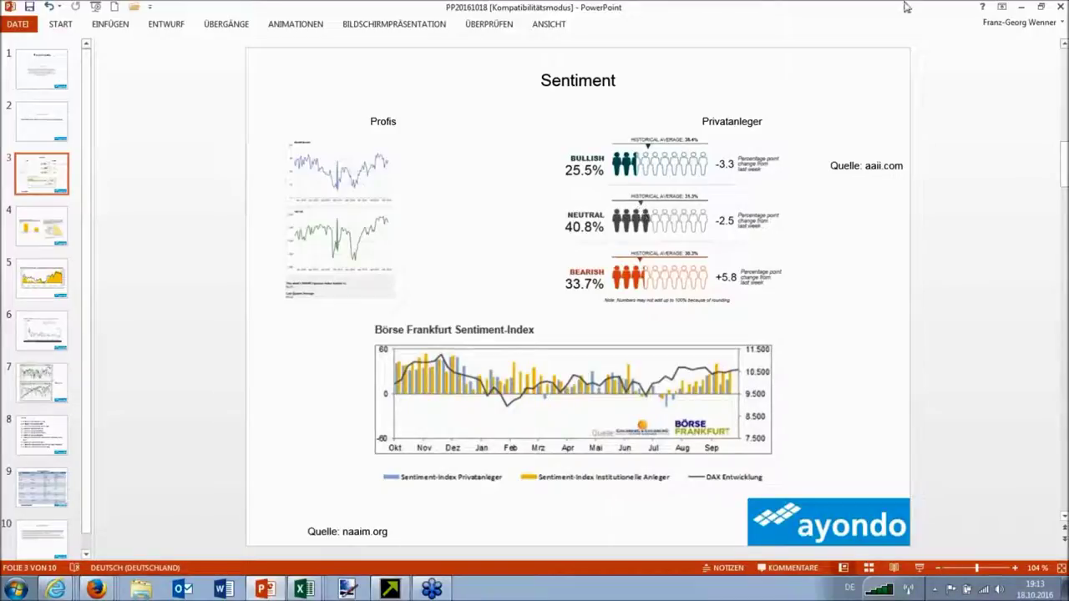
Return from PowerPoint to the Sentiment workbook in Excel, save it and minimize its window
left_click(1020, 6)
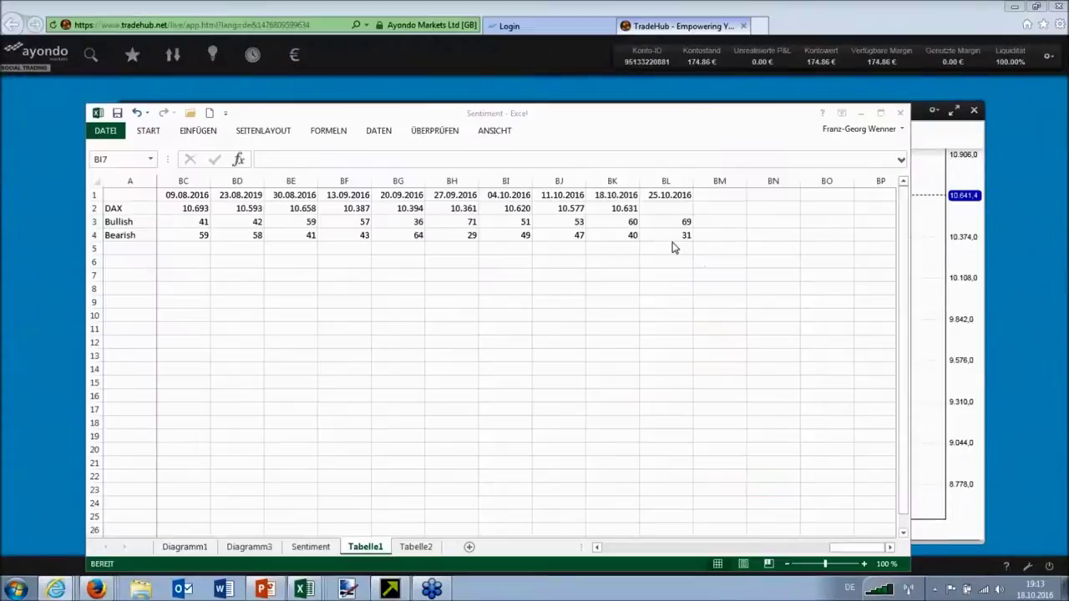
left_click(127, 119)
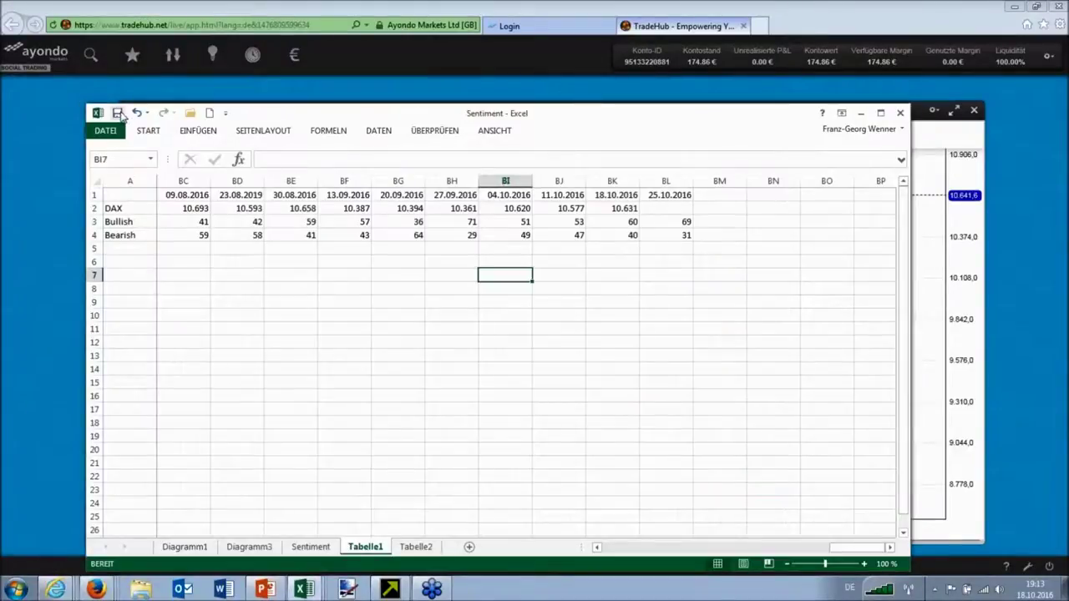
left_click(860, 113)
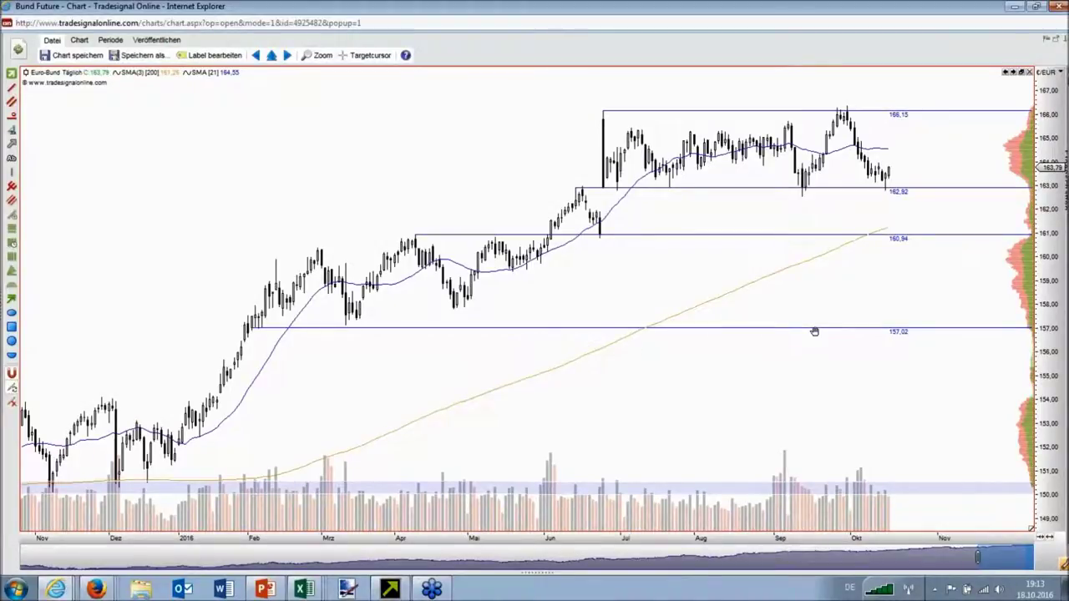
Examine the recent Euro-Bund candles on the Bund Future chart against the 162,92 and 166,15 horizontal lines
mouse_move(814, 332)
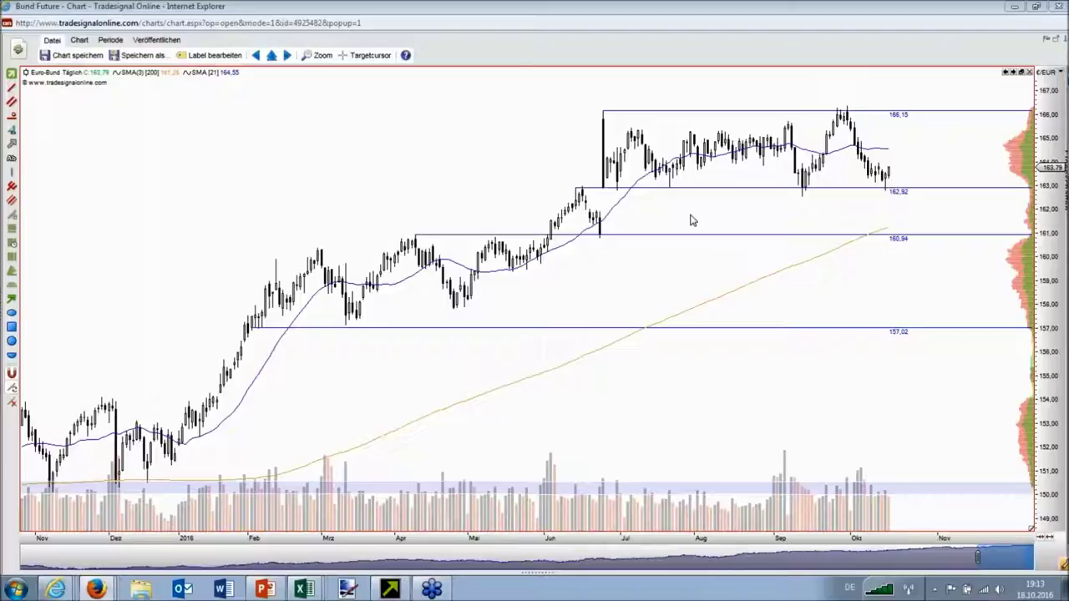
left_click_drag(756, 542, 733, 544)
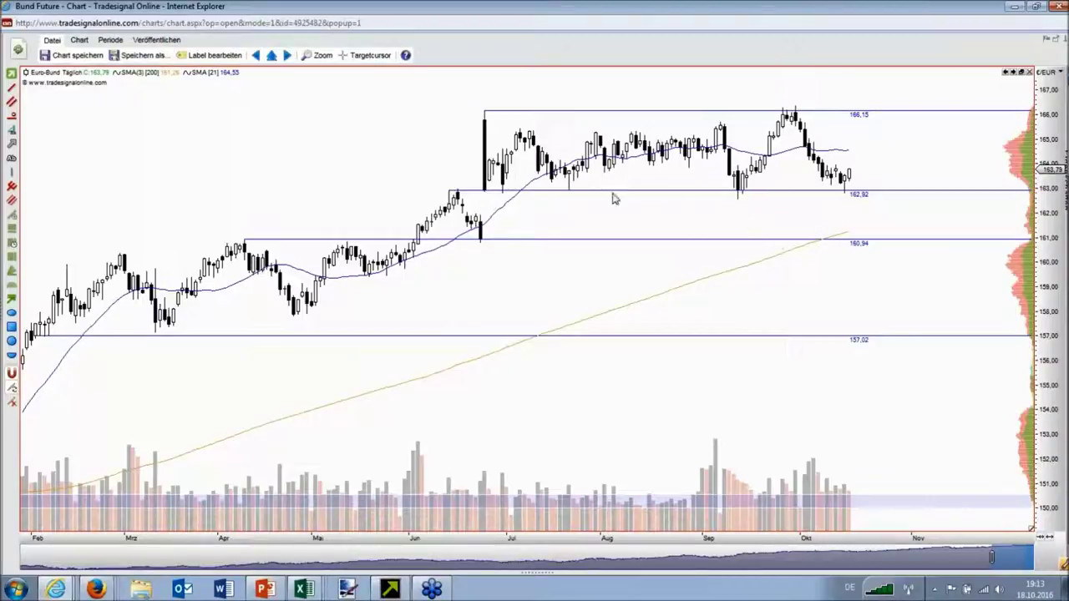
left_click(871, 215)
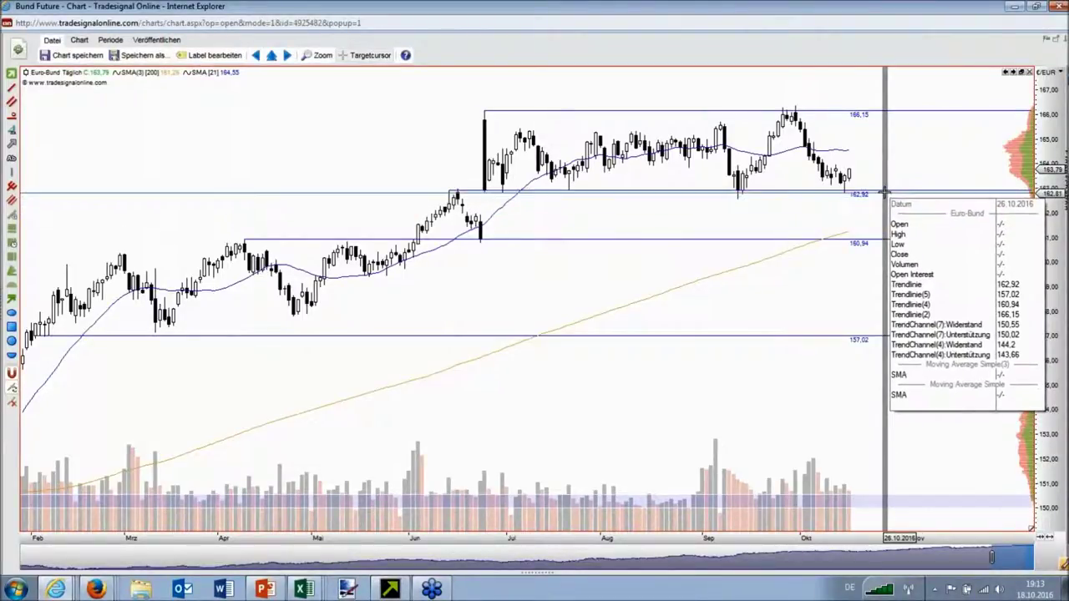
left_click(889, 116)
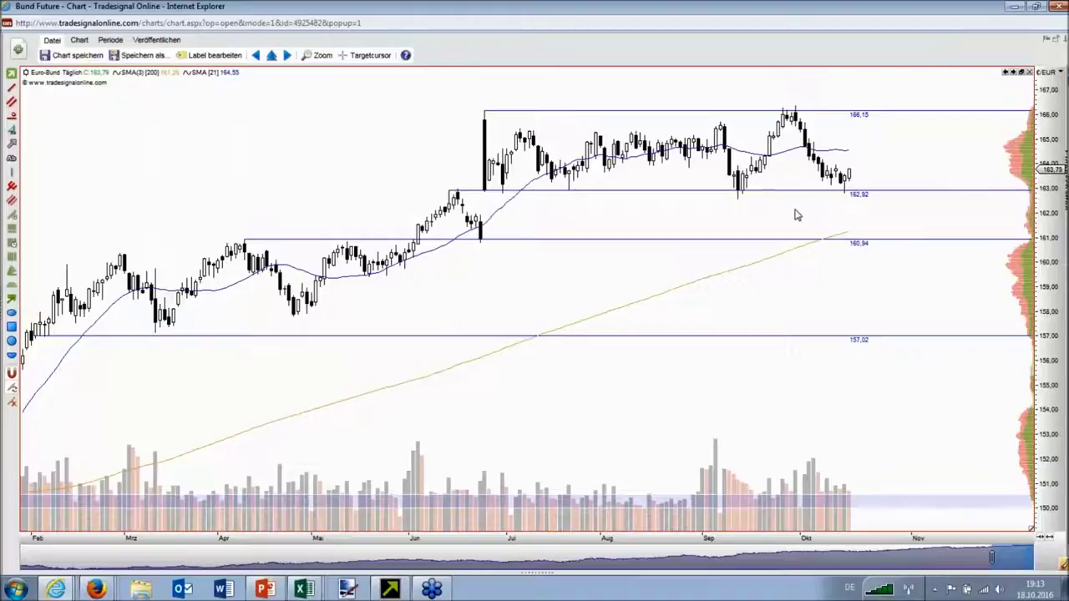
scroll(1050, 214, "up", 1)
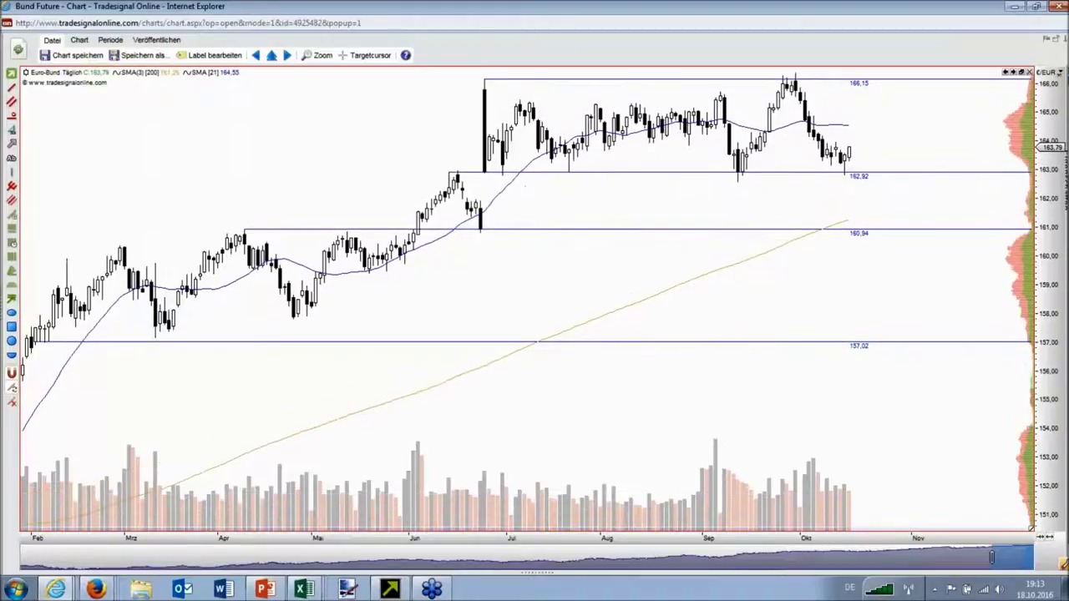
Show the Euro-Bund, Vonovia and Deutsche Bank charts stacked together and remove the DIX indicator pane
scroll(1051, 214, "up", 2)
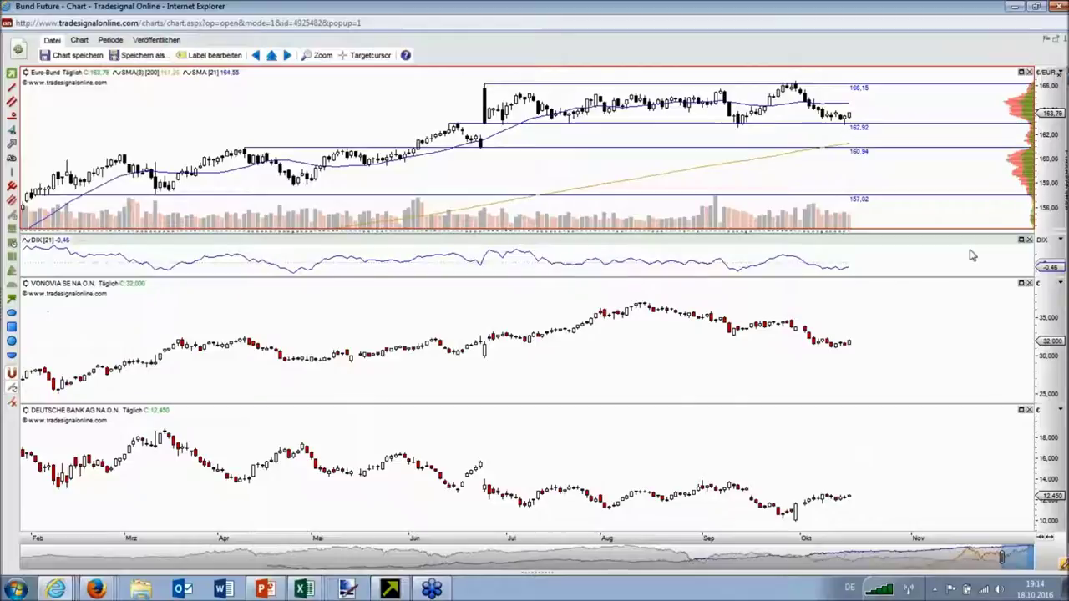
left_click(1029, 240)
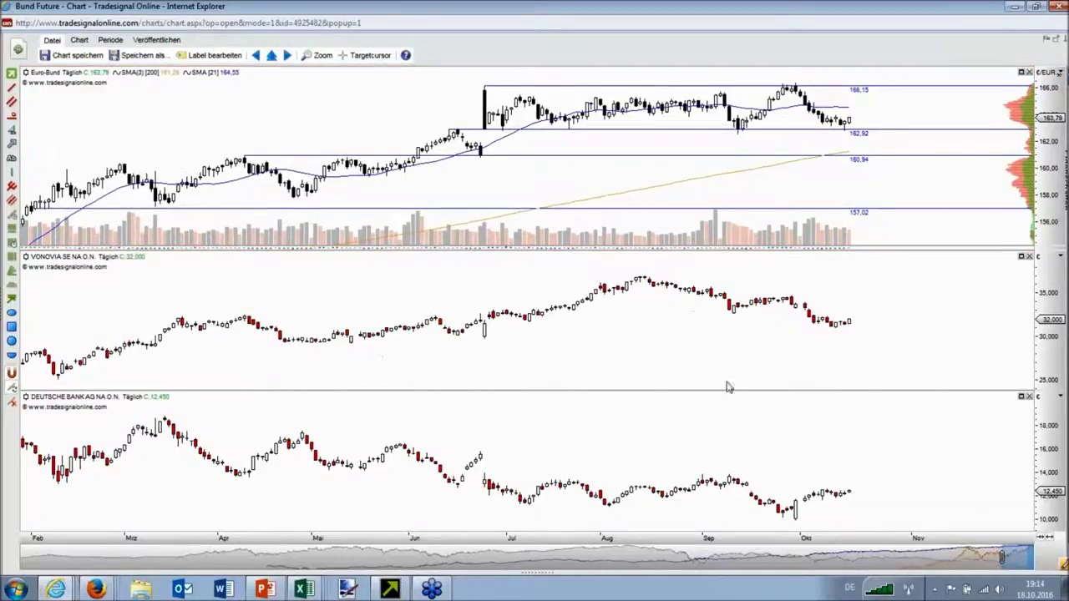
scroll(741, 543, "up", 1)
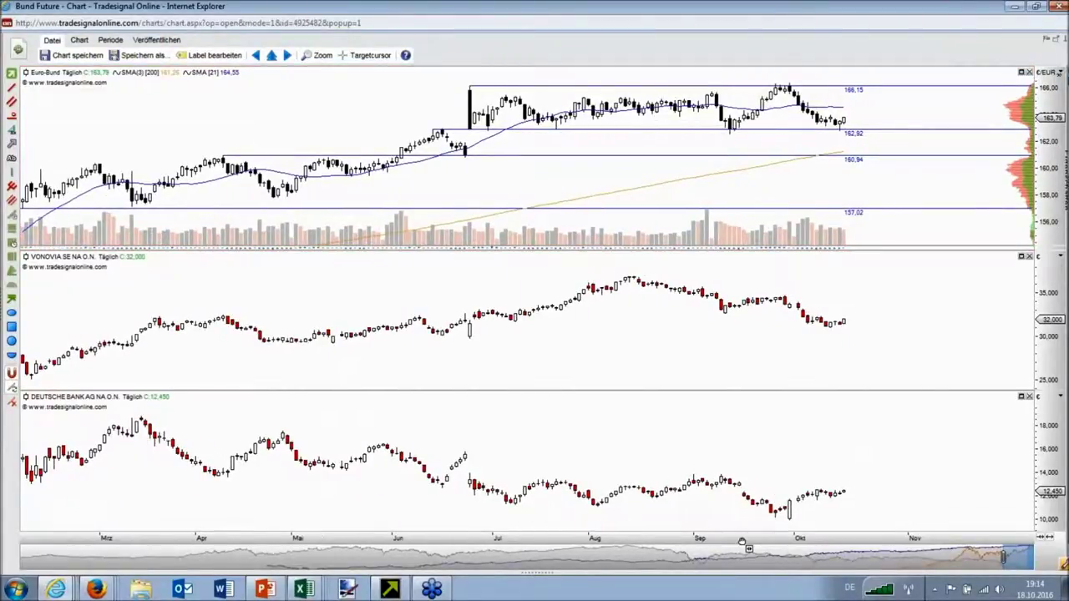
scroll(741, 543, "up", 4)
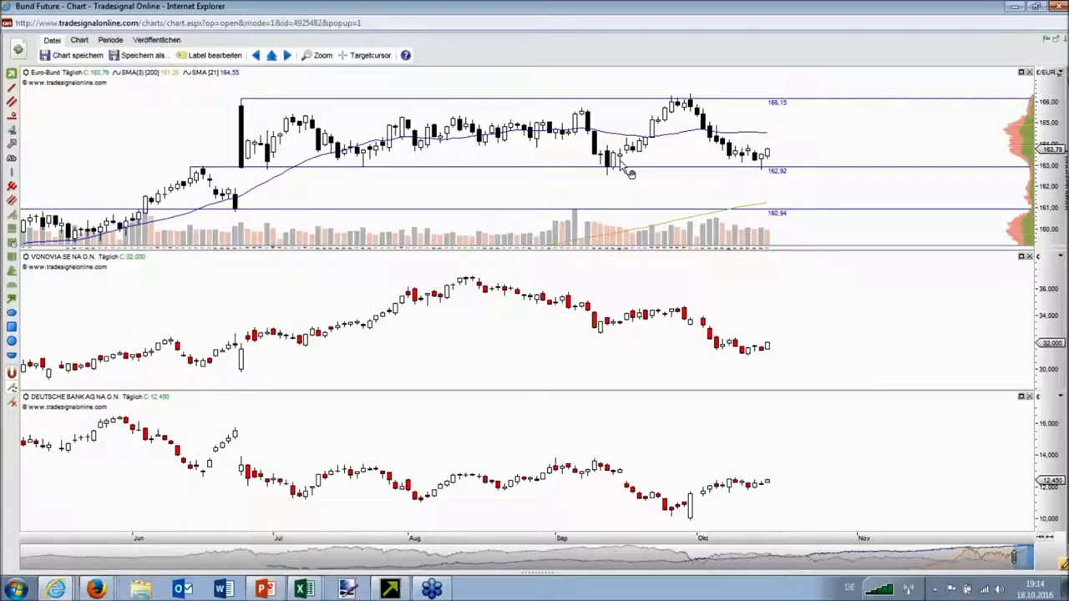
Compare the late-September and October moves of Euro-Bund, Vonovia and Deutsche Bank, reading Vonovia's prices for 28.09.2016
mouse_move(690, 105)
mouse_move(710, 122)
left_click(671, 527)
left_click_drag(671, 528, 762, 511)
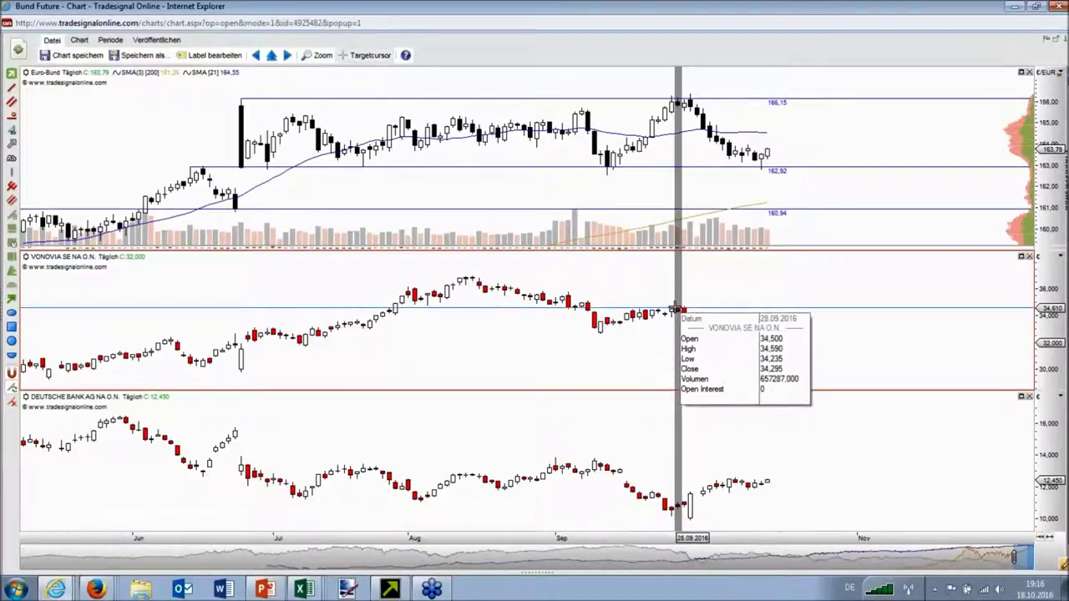
key("Escape")
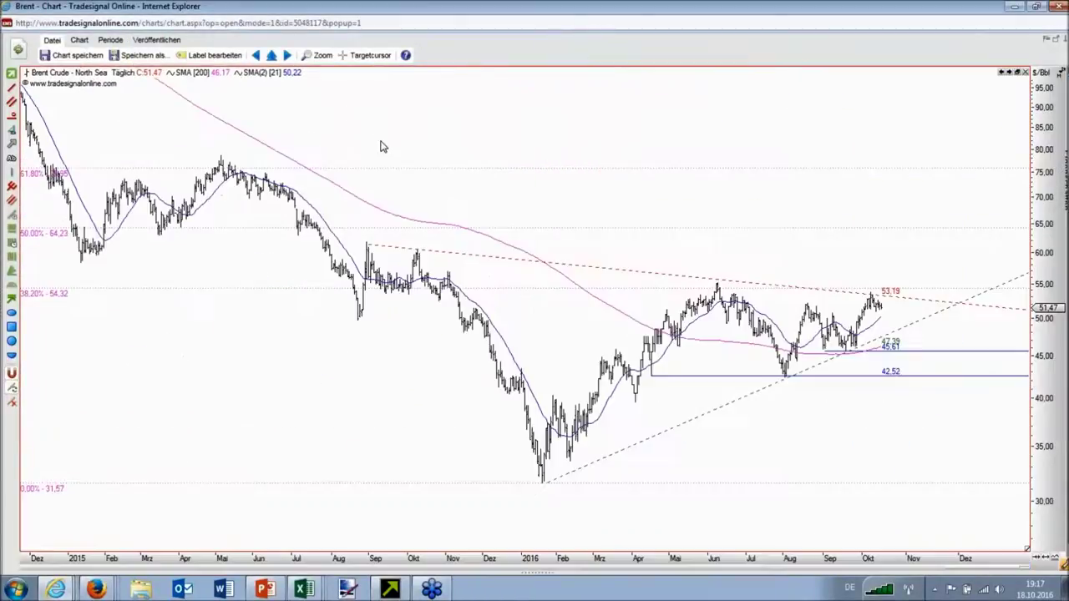
Draw a line about 254 bars long on the Brent Crude chart from the November 2015 prices to the October 2016 prices
left_click_drag(426, 558, 514, 564)
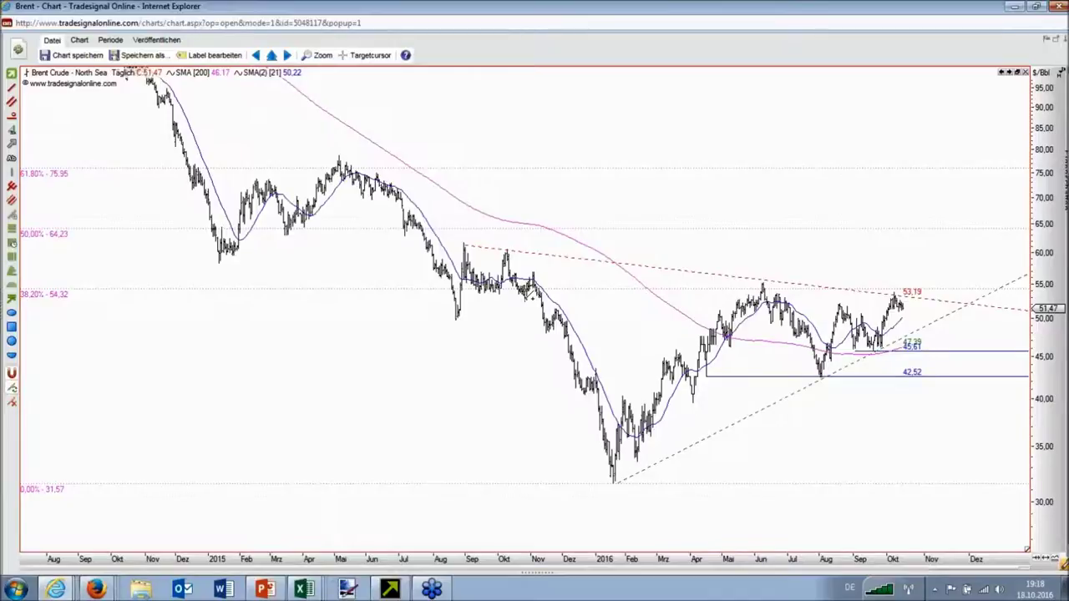
left_click_drag(526, 291, 912, 310)
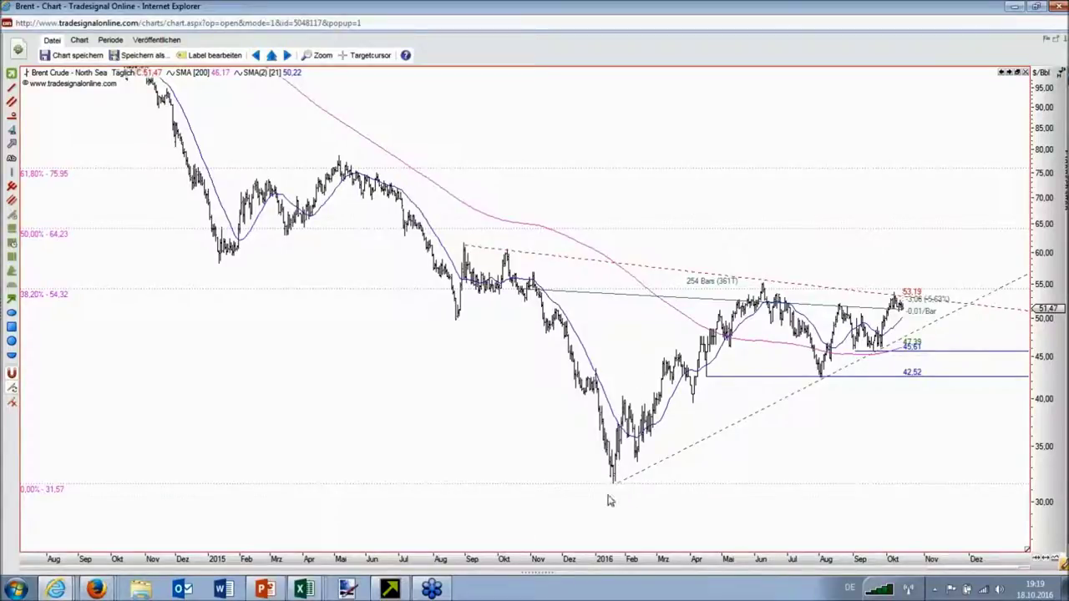
scroll(802, 359, "down", 3)
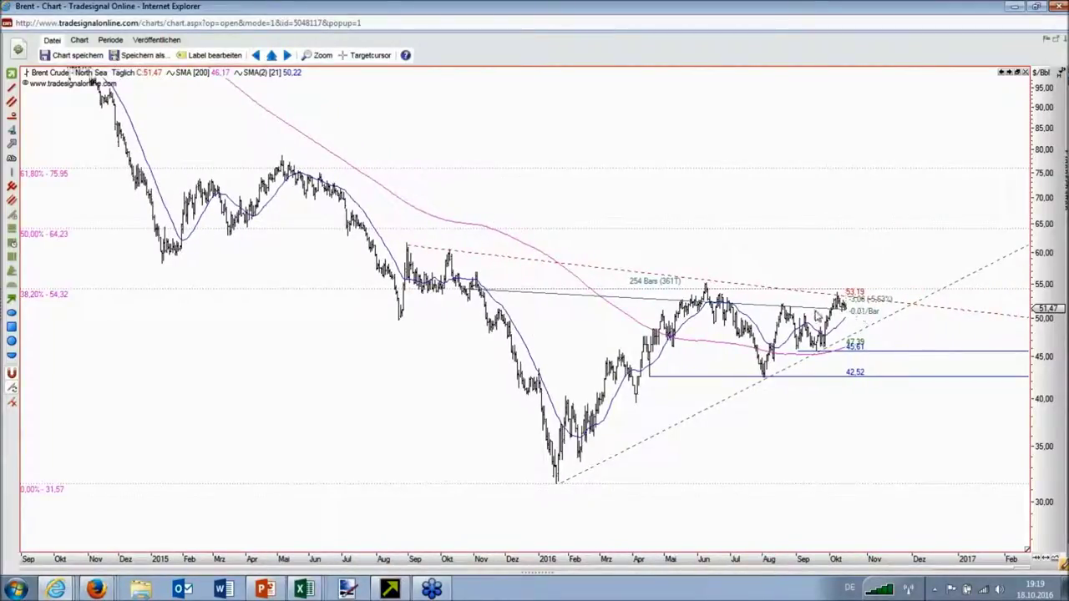
Shift the new line to end beyond the latest Brent prices and move its start point to about 33,18 on 21.01.2016
left_click_drag(834, 307, 870, 316)
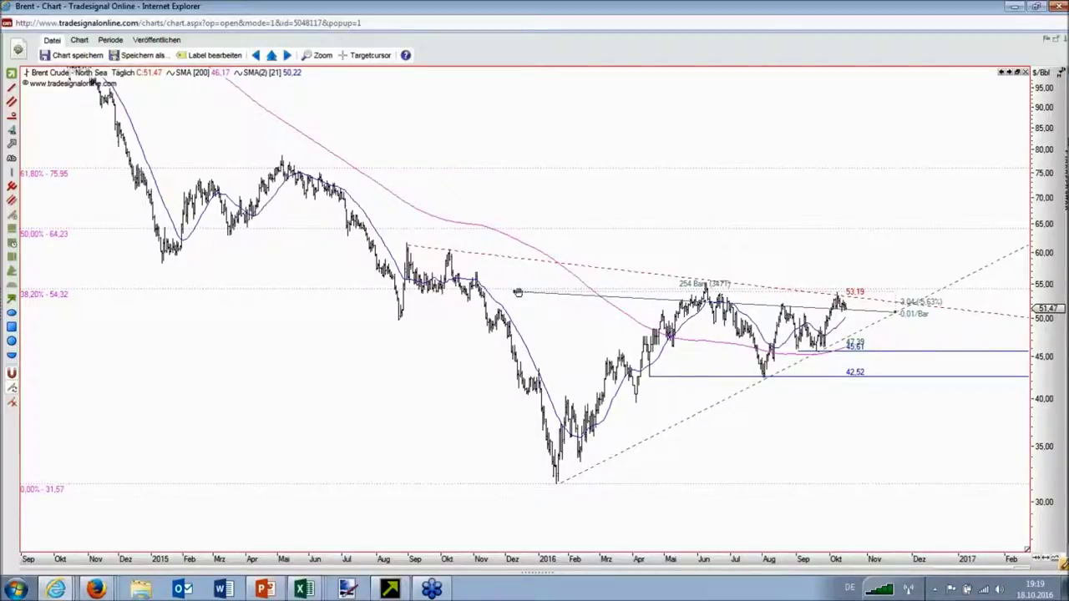
left_click_drag(514, 292, 509, 357)
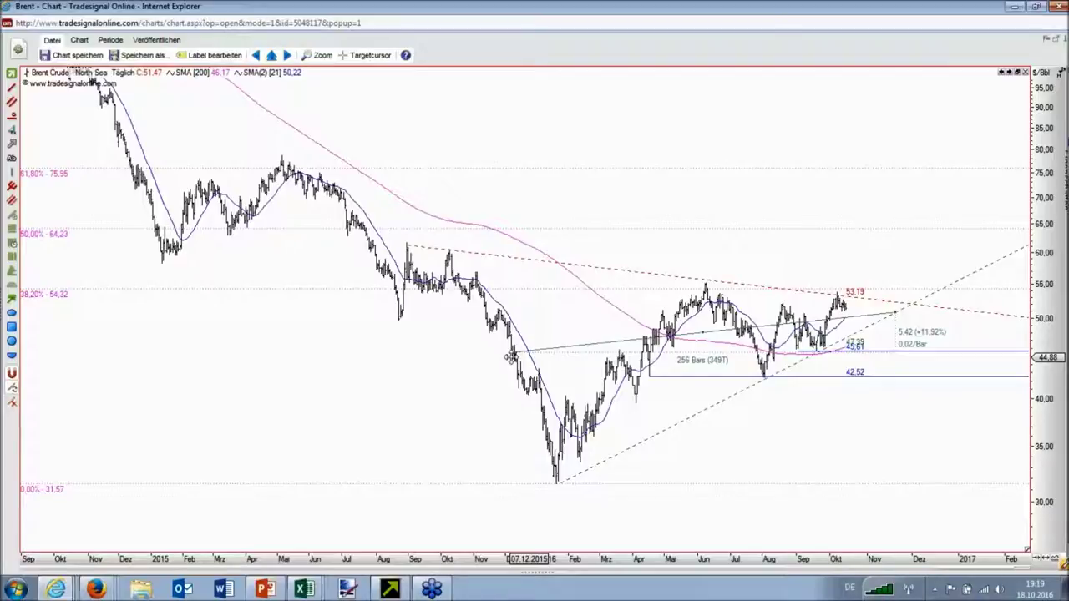
left_click_drag(511, 358, 558, 465)
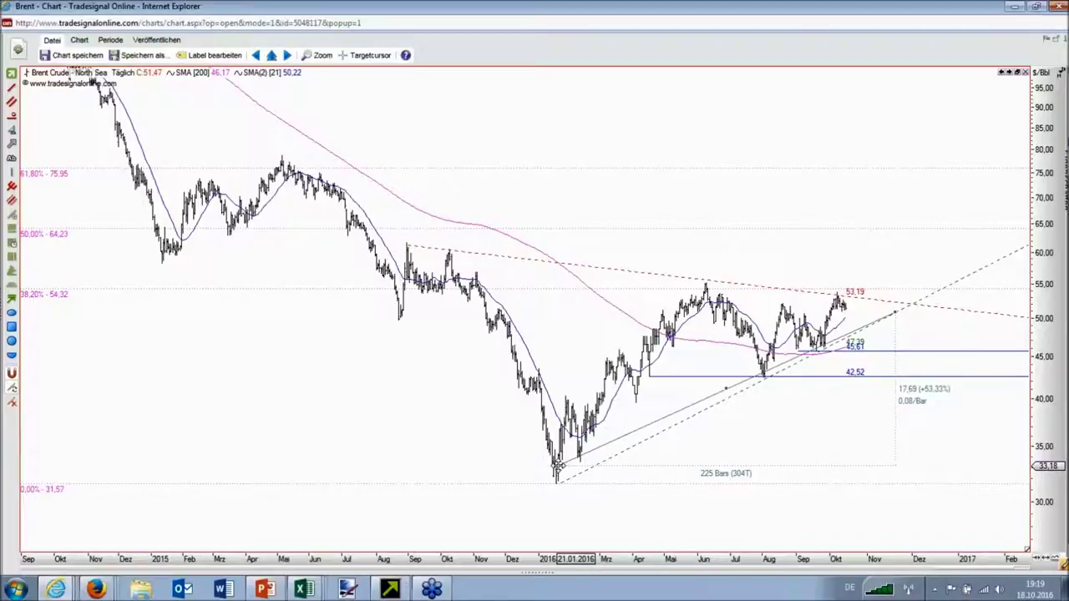
Reposition the start point of the Brent line at the late-January 2016 prices, giving a length of about 229 bars
left_click_drag(558, 465, 558, 465)
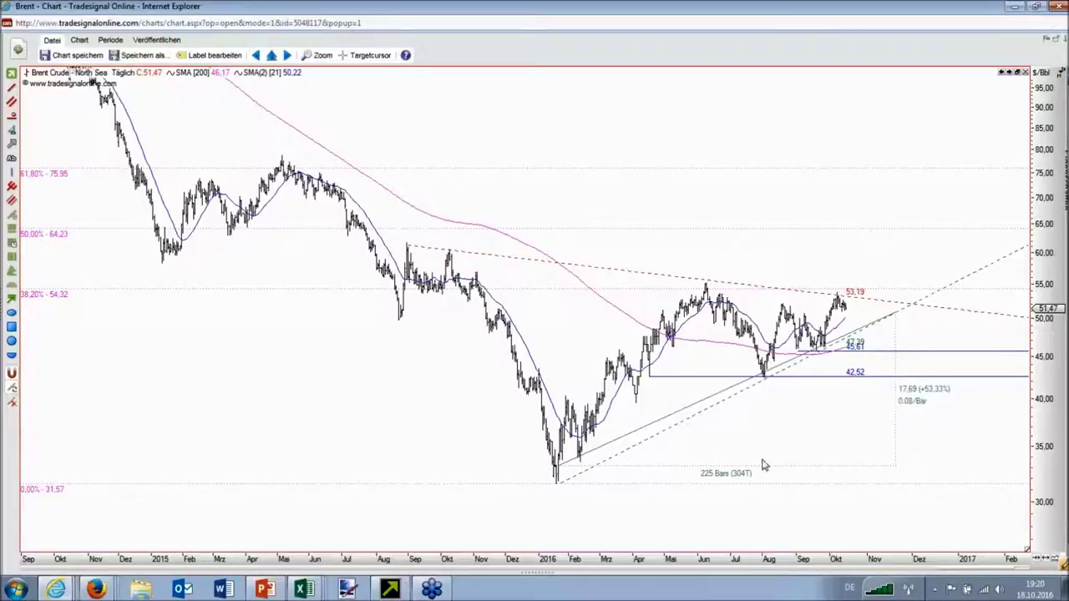
left_click_drag(558, 479, 664, 341)
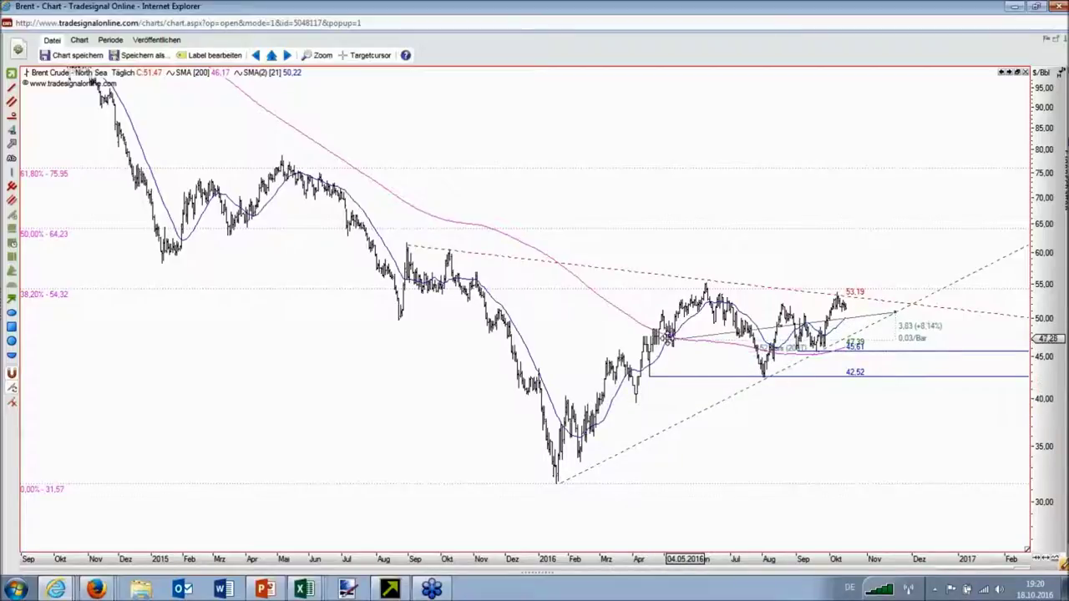
left_click(859, 307)
left_click_drag(860, 307, 883, 317)
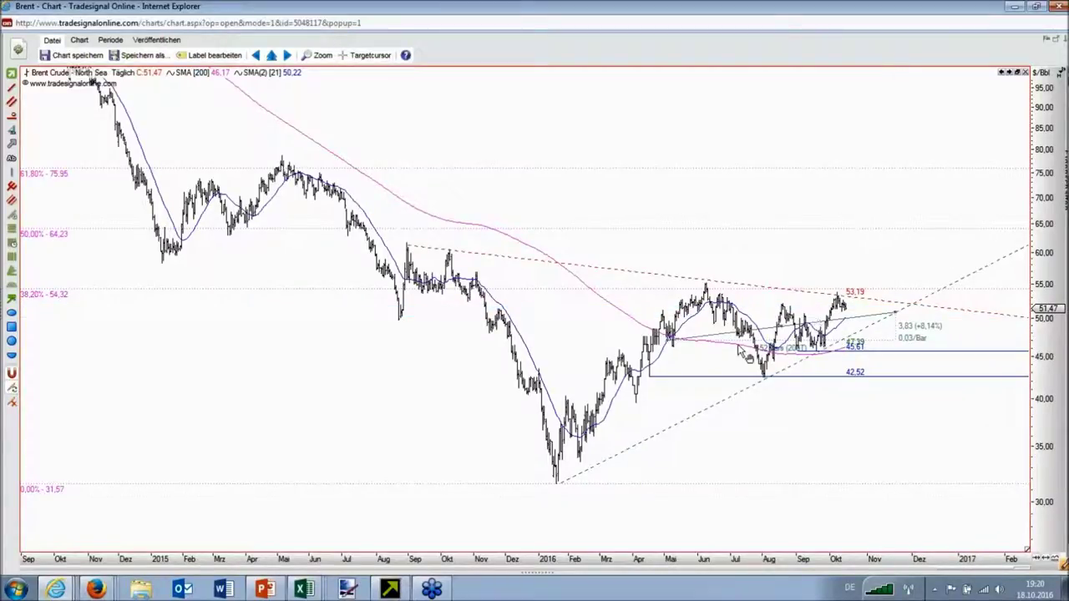
left_click_drag(627, 417, 592, 448)
left_click(749, 478)
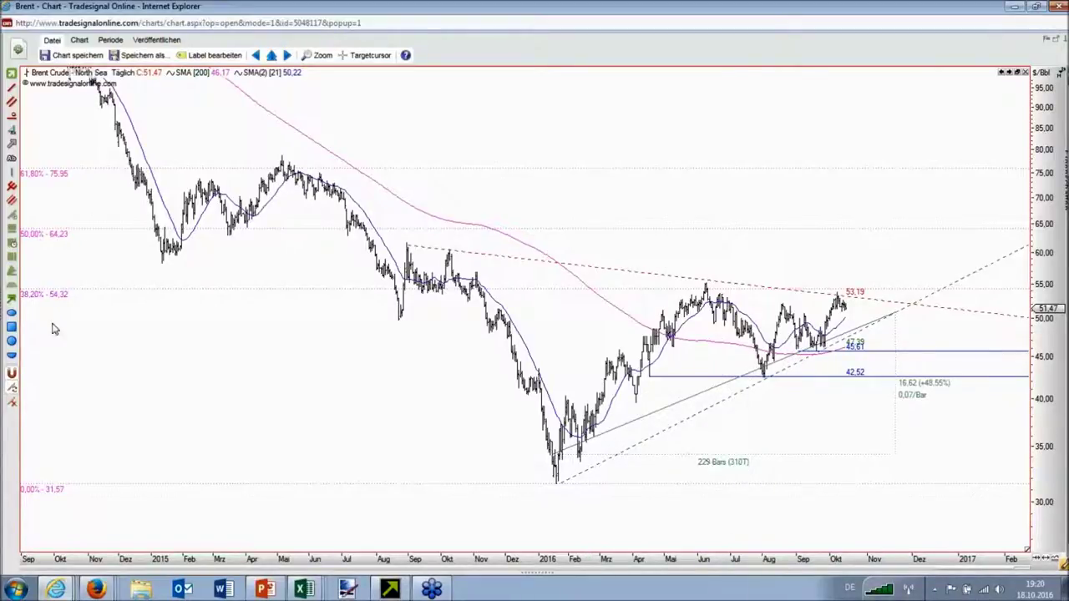
Draw a rectangle over the Brent trading range from the June 2016 high down to the 42,52 line, extending into 2017
left_click(12, 338)
mouse_move(706, 285)
left_mouse_down()
mouse_move(851, 317)
mouse_move(966, 375)
mouse_move(1029, 378)
left_mouse_up()
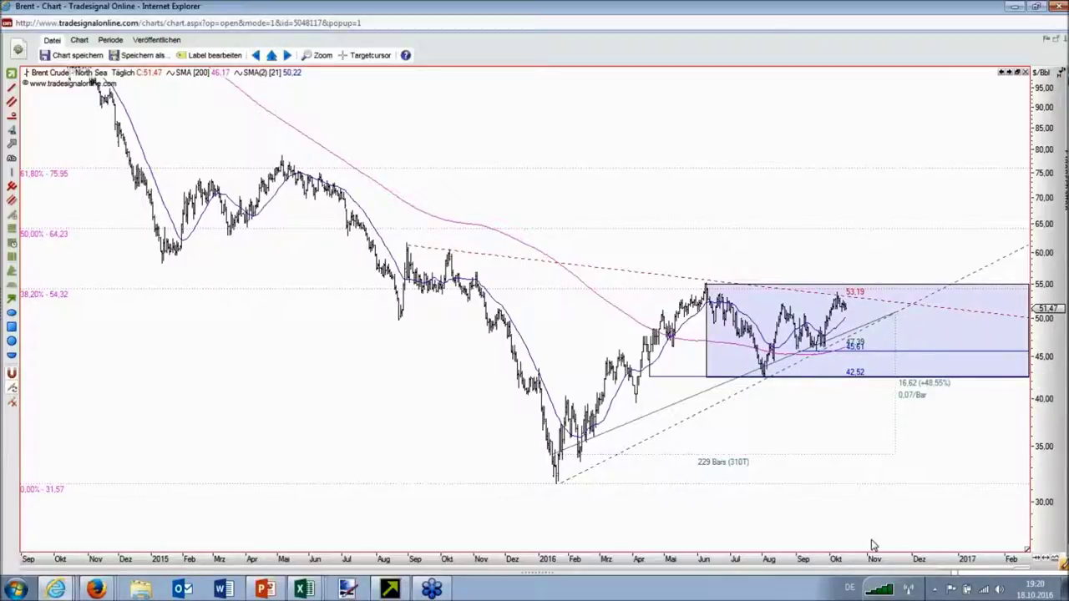
left_click_drag(846, 559, 840, 559)
scroll(816, 337, "down", 3)
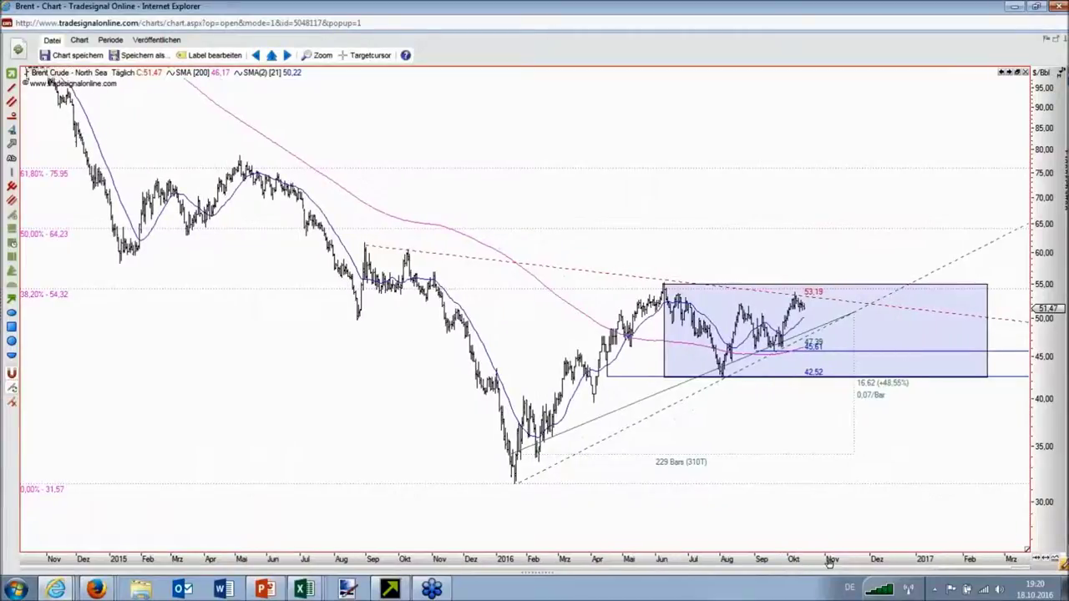
left_click_drag(829, 561, 890, 563)
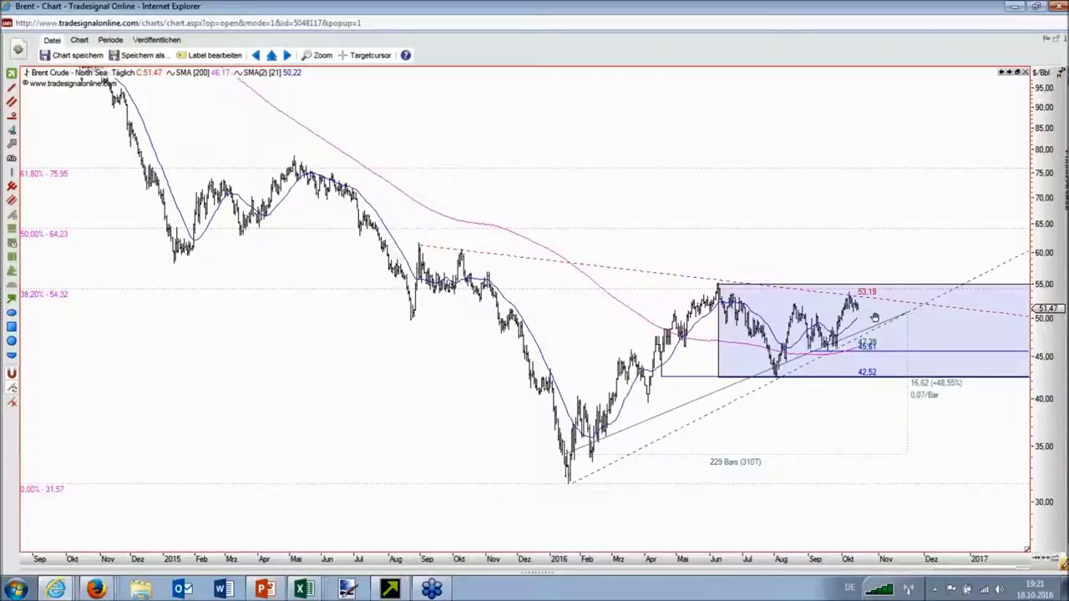
mouse_move(874, 317)
Switch to the PP20161018 presentation in PowerPoint and show slide 4 on the ECB's remaining purchasable Bundesanleihen
mouse_move(268, 592)
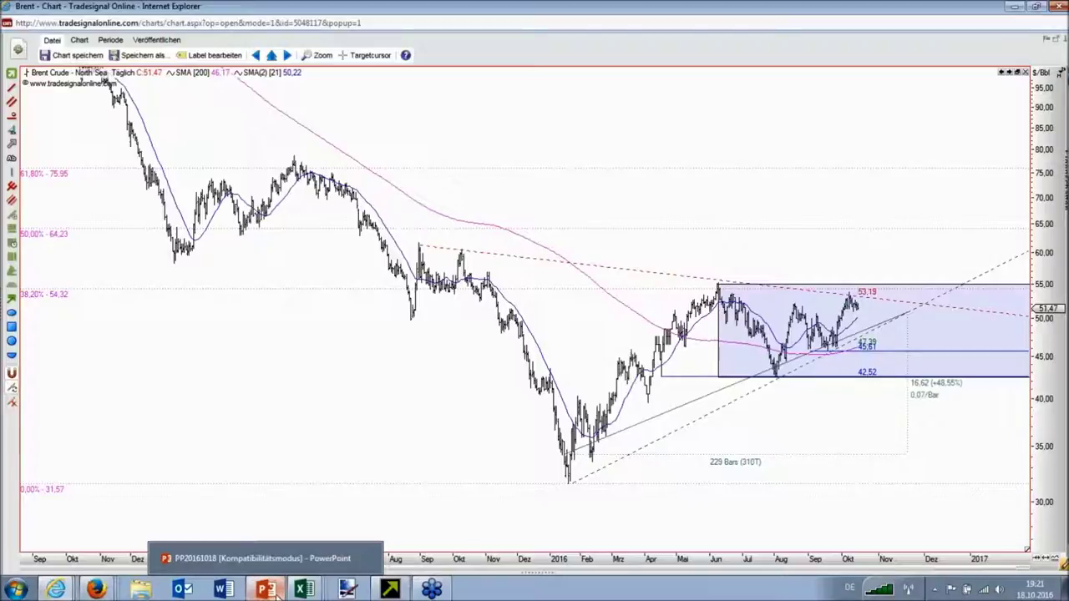
left_click(267, 590)
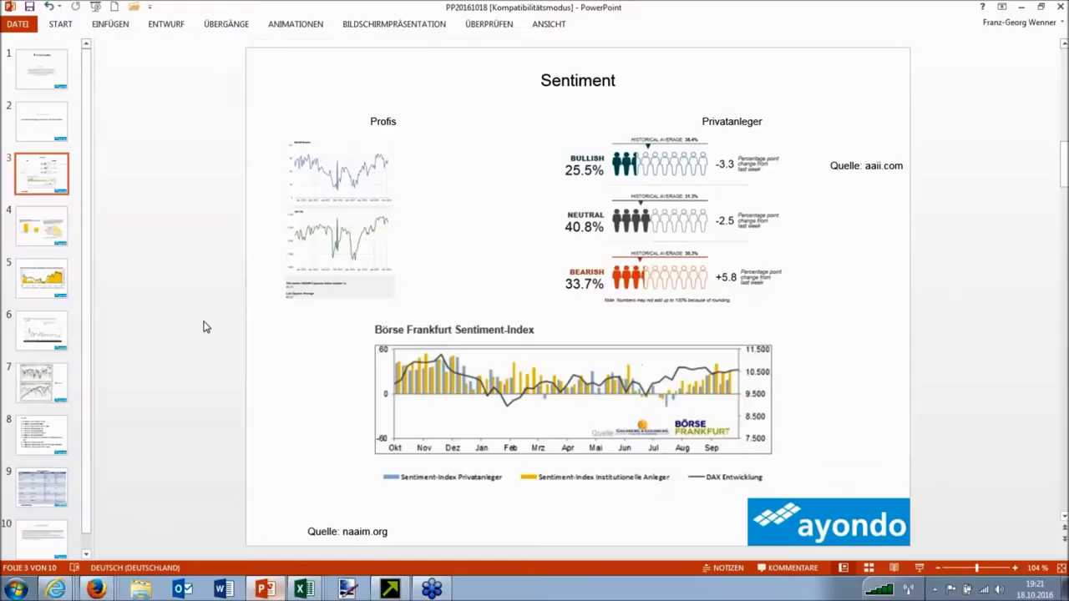
left_click(34, 232)
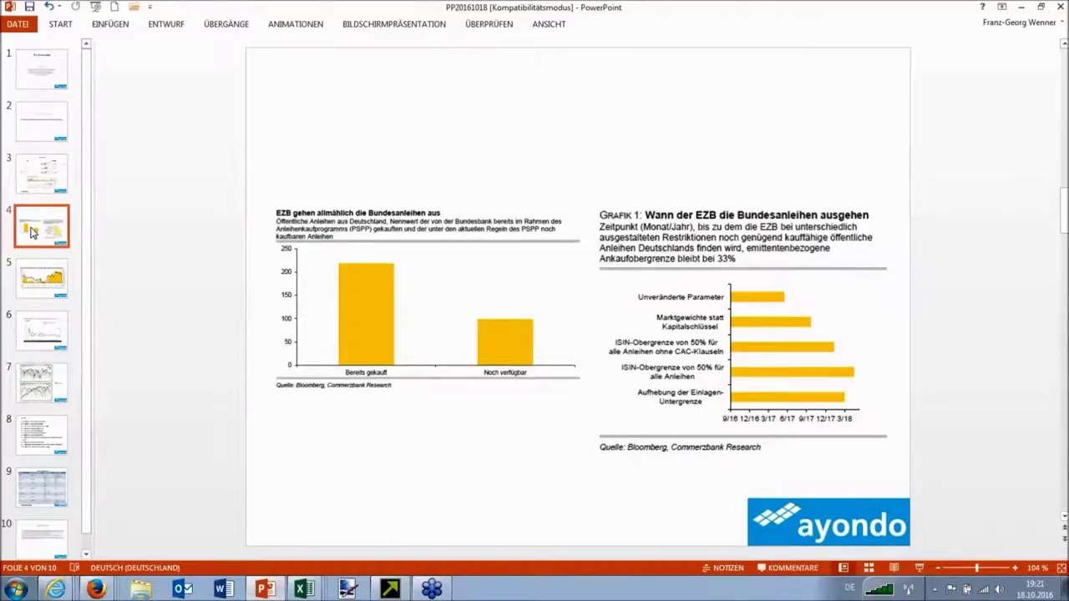
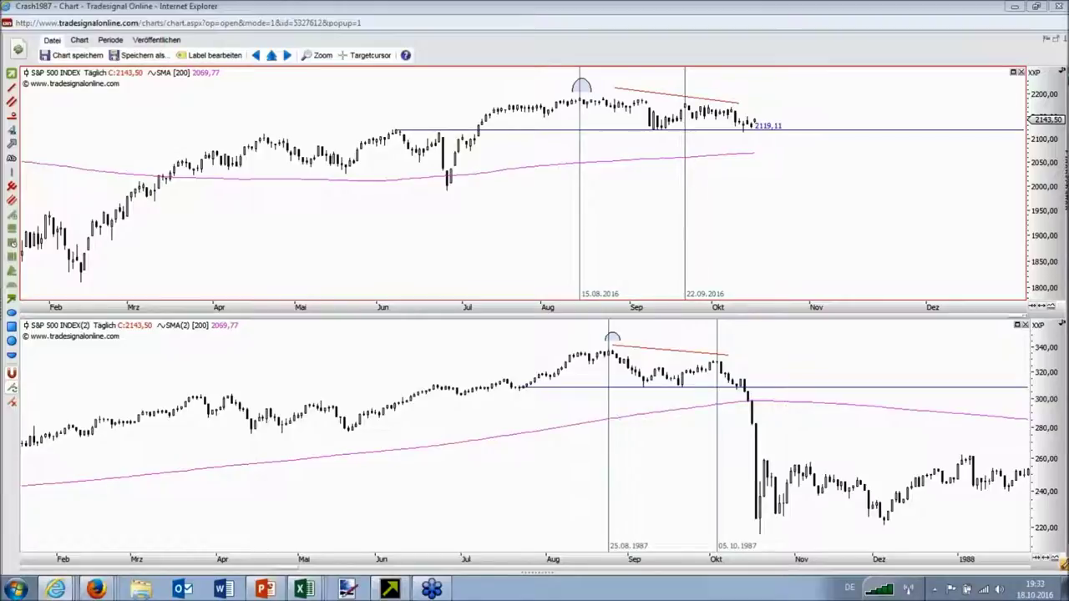
Open the Welt article on an October crash like 1987 full screen and examine its S&P 500 comparison of 1987 and 2016
key("alt+Tab")
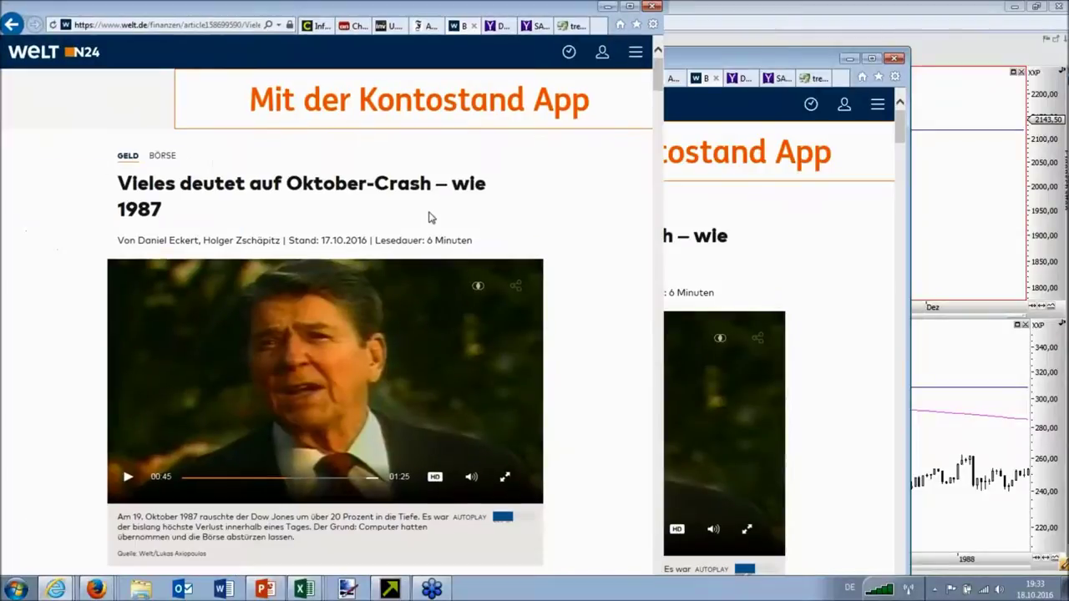
key("super+Up")
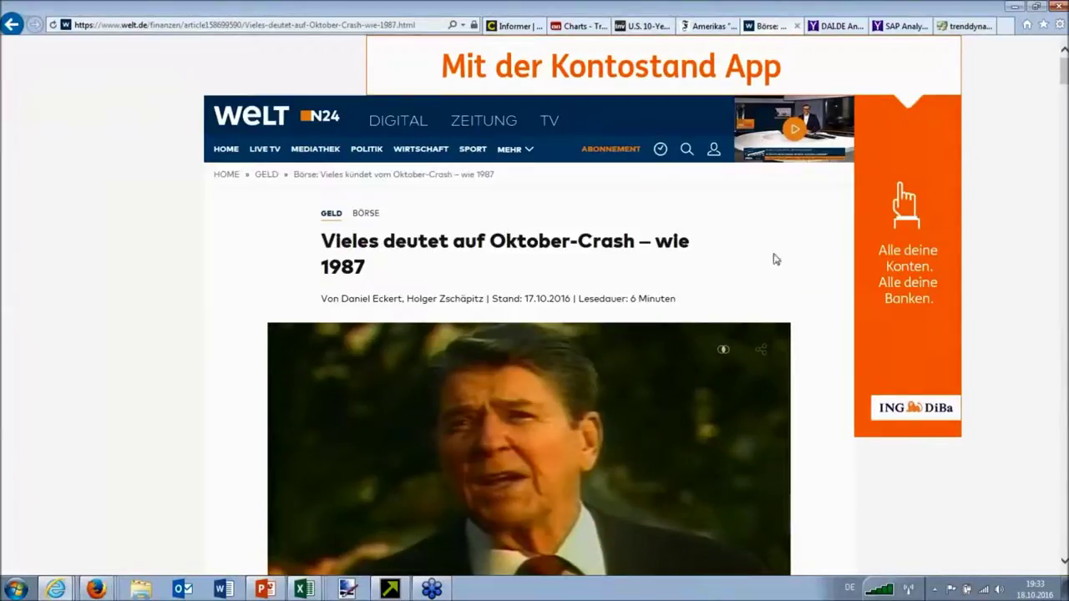
scroll(831, 270, "down", 8)
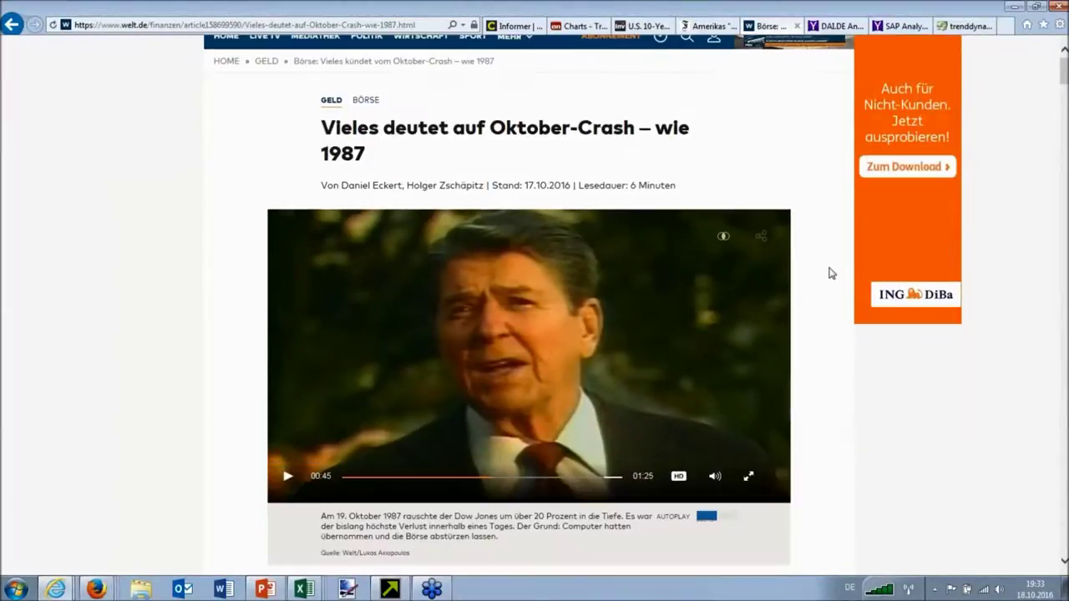
scroll(831, 273, "down", 2)
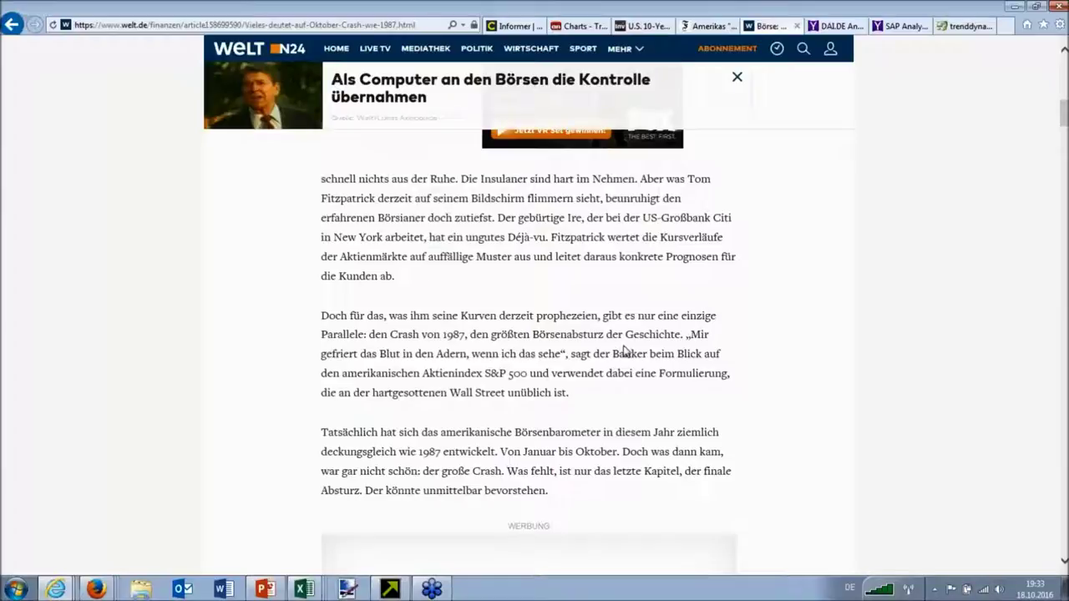
scroll(669, 310, "down", 1)
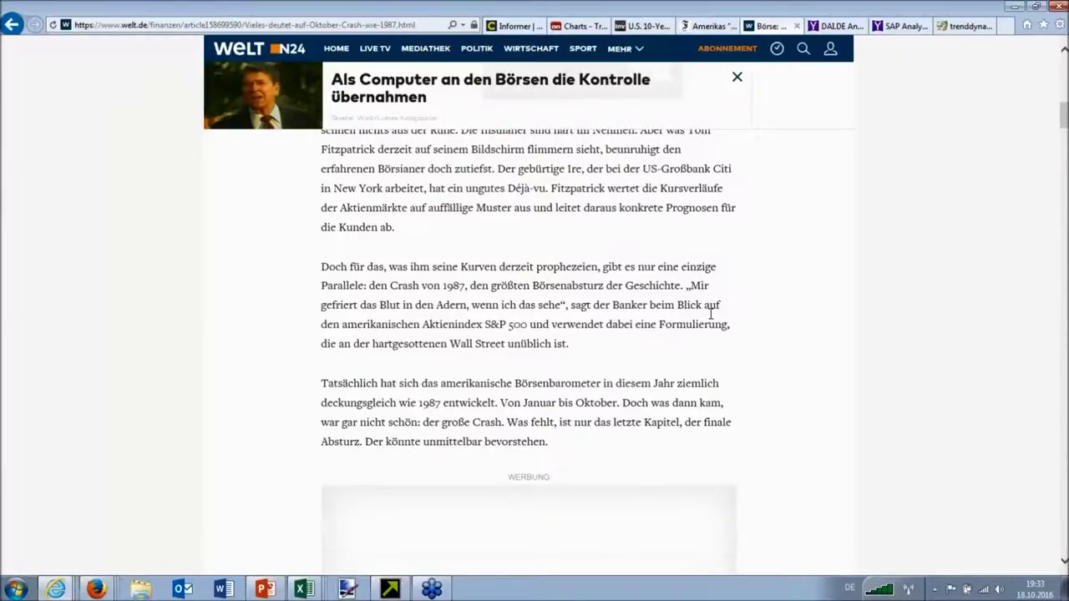
scroll(735, 308, "down", 5)
scroll(759, 311, "down", 10)
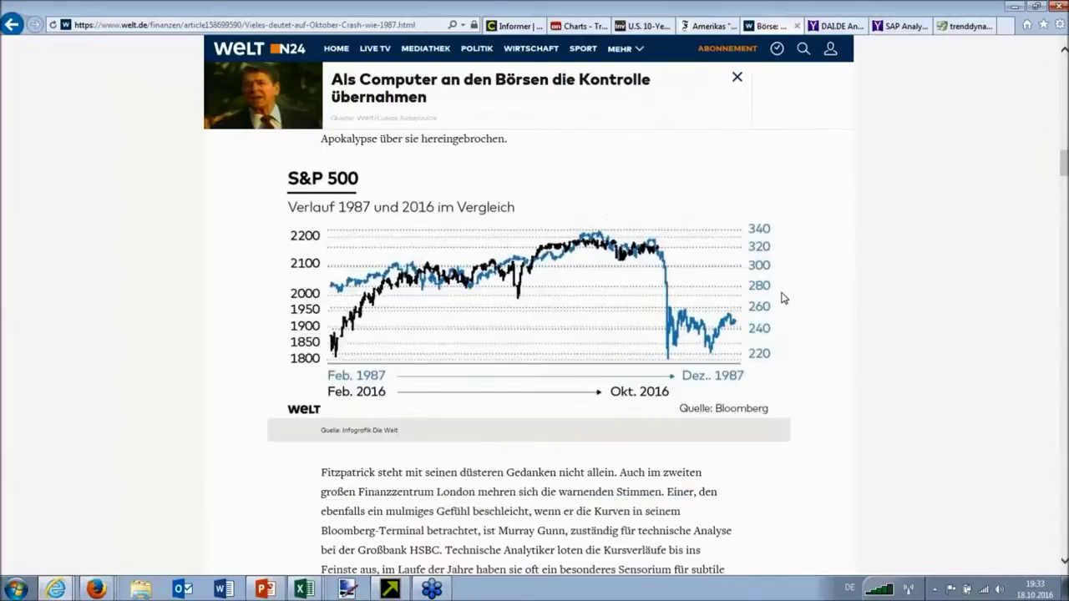
scroll(835, 330, "up", 2)
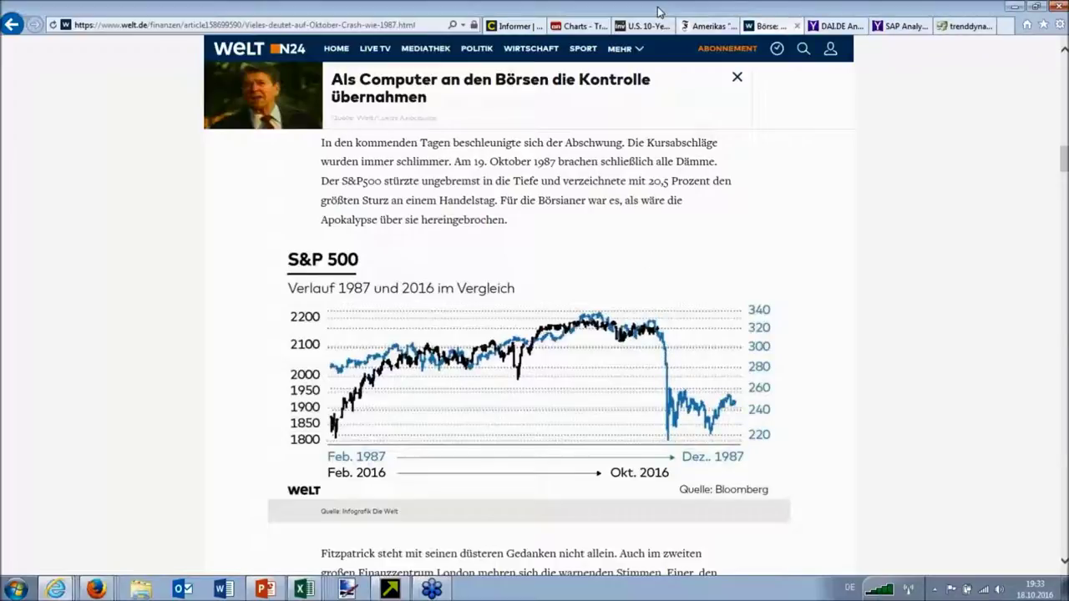
Return to the Crash1987 chart window and compare the S&P 500 August highs and following declines of 2016 and 1987
left_click_drag(660, 11, 987, 11)
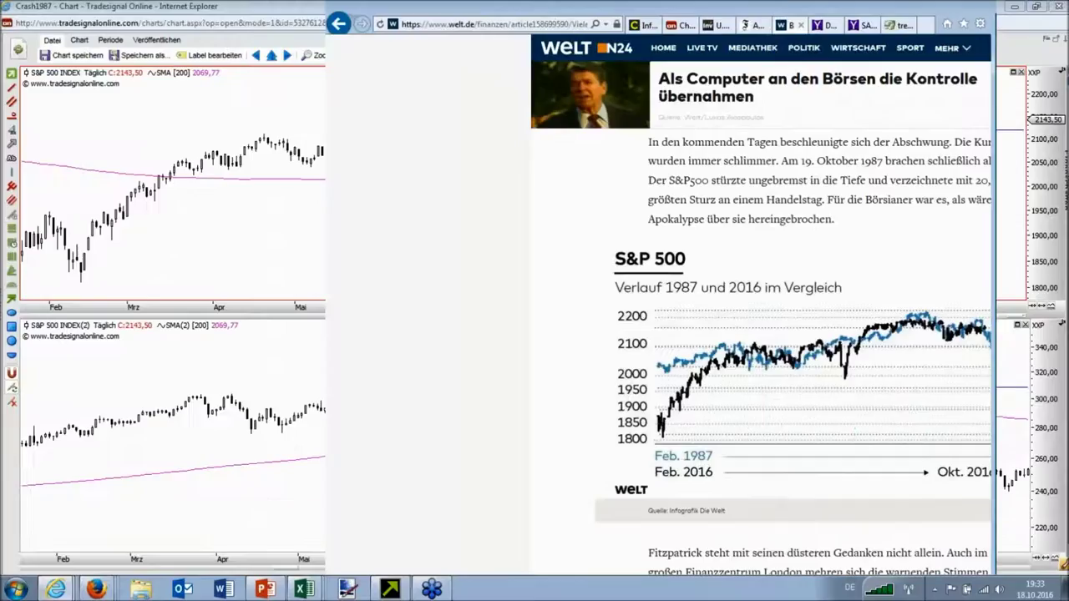
left_click(25, 6)
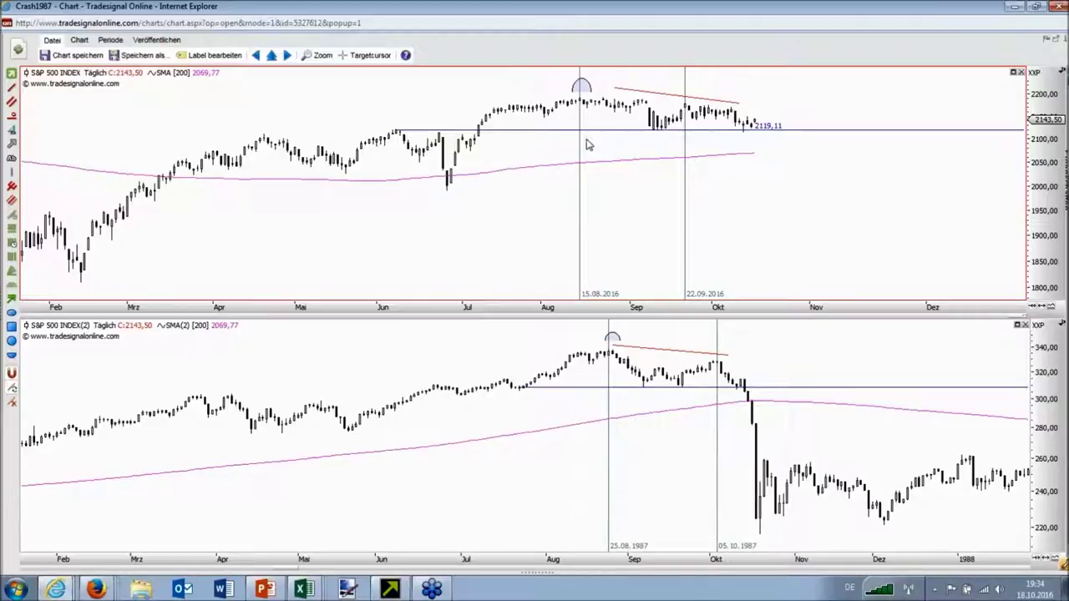
mouse_move(585, 100)
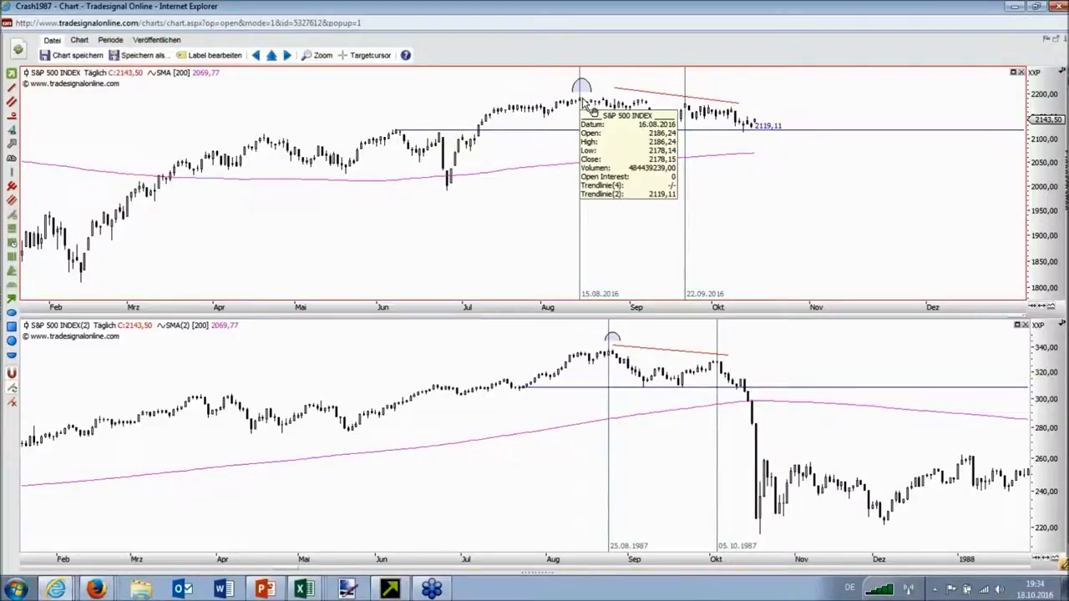
mouse_move(609, 361)
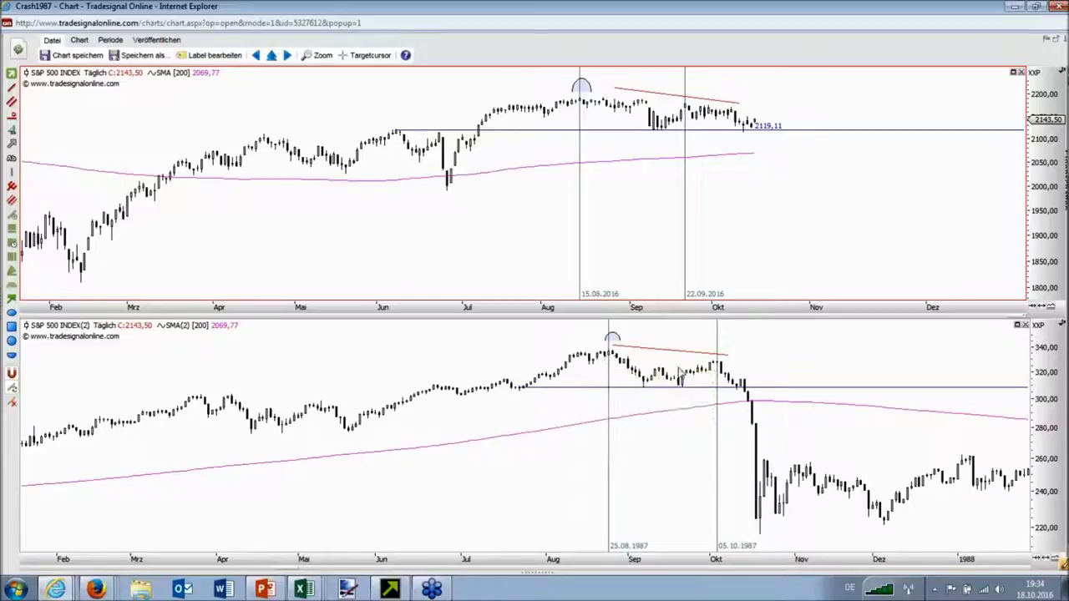
mouse_move(725, 374)
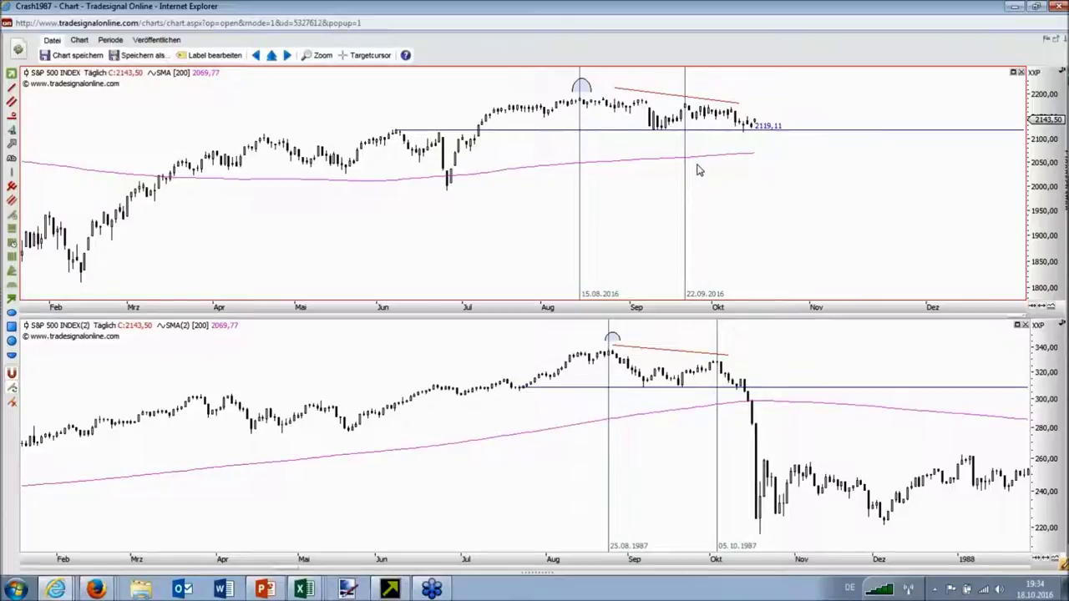
Read the S&P 500 daily data from 06.09.2016 to October 2016 and examine September 1987 near its horizontal support line
left_click_drag(609, 148, 638, 131)
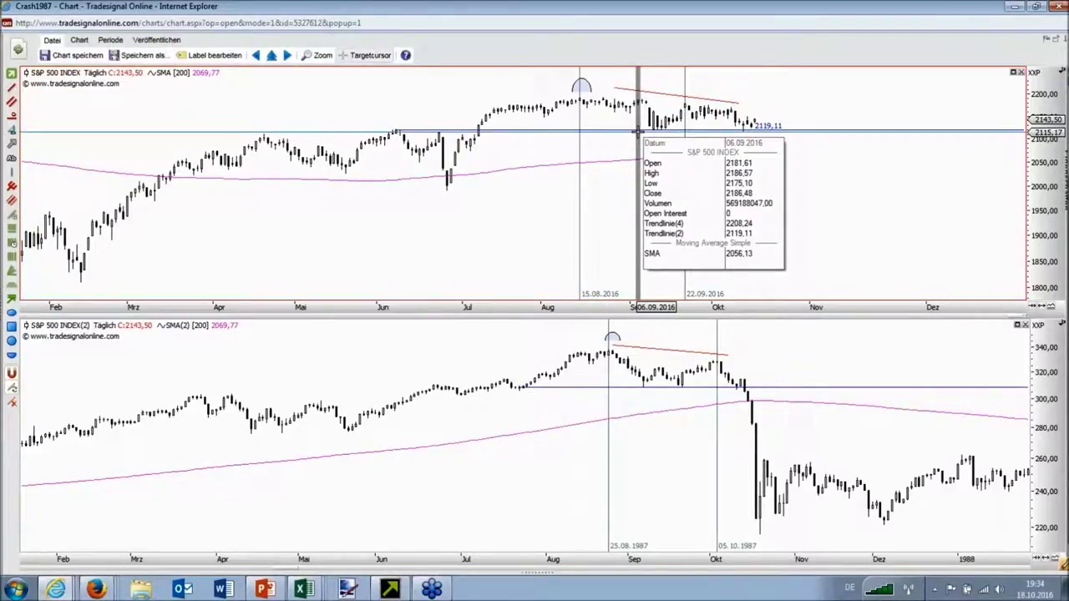
left_click_drag(639, 131, 761, 137)
mouse_move(639, 401)
left_mouse_down()
mouse_move(648, 386)
mouse_move(655, 399)
left_mouse_up()
left_click(656, 391)
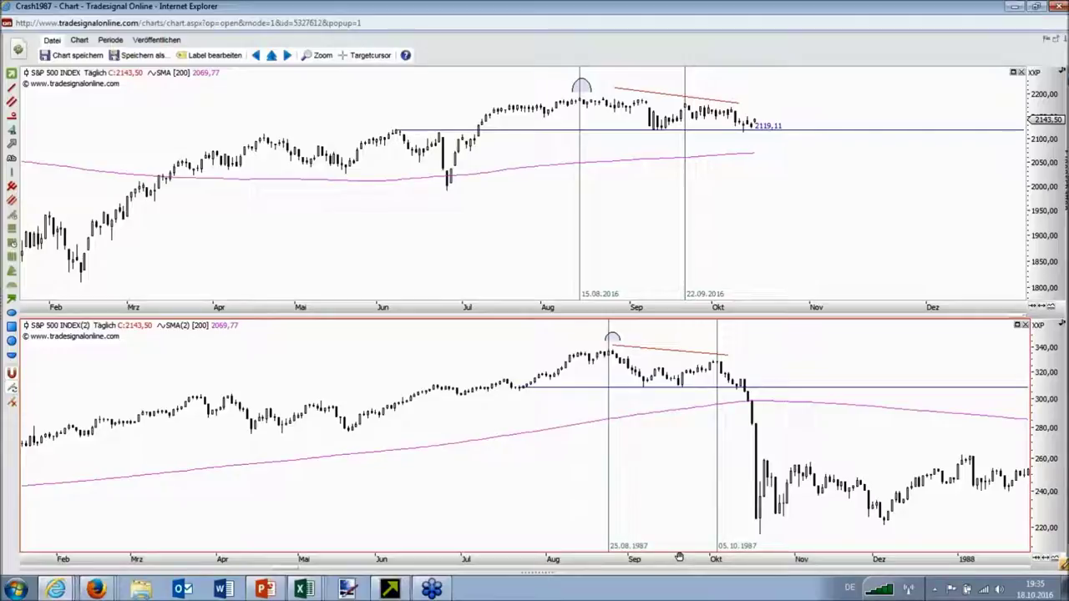
Show longer price histories in both S&P 500 charts, back to 2014 for the current chart and 1985 for the crash chart
left_click_drag(484, 307, 977, 303)
mouse_move(542, 562)
left_mouse_down()
mouse_move(835, 558)
mouse_move(532, 564)
mouse_move(574, 565)
left_mouse_up()
mouse_move(440, 305)
left_mouse_down()
mouse_move(566, 308)
mouse_move(507, 312)
left_mouse_up()
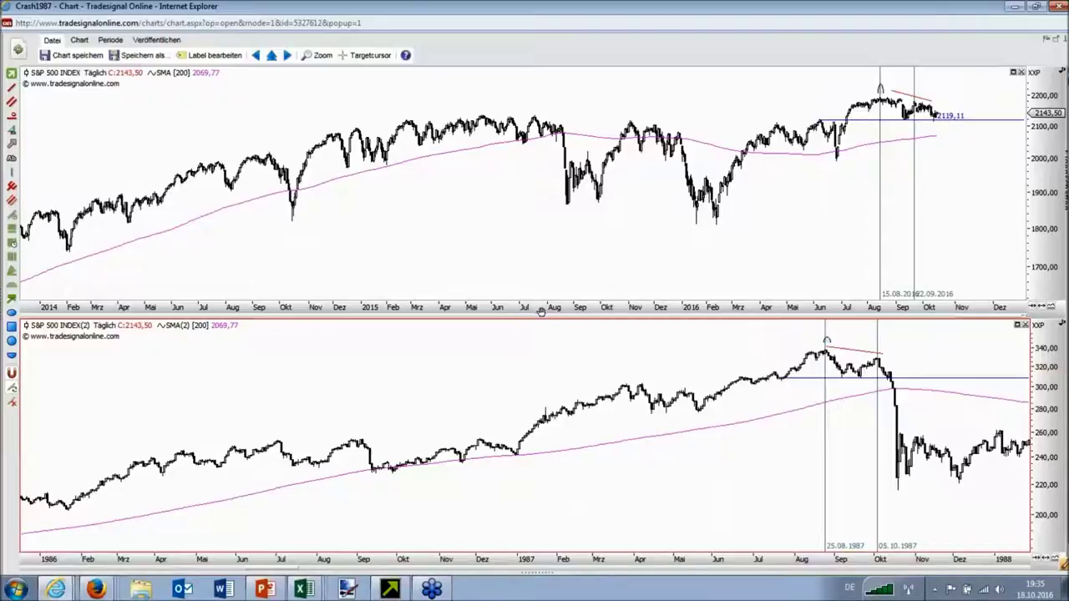
left_click_drag(546, 308, 611, 317)
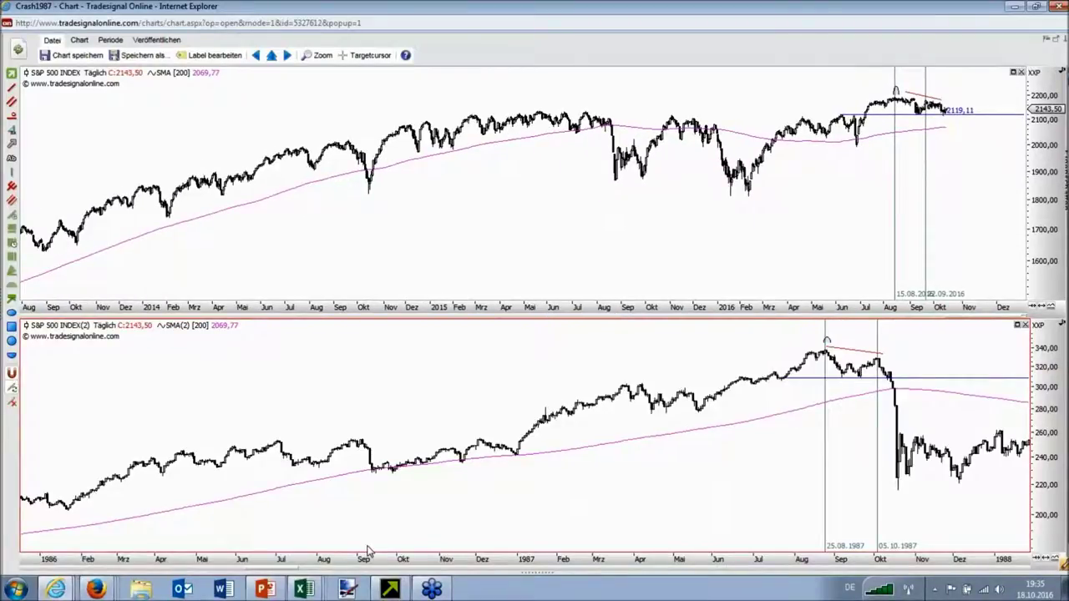
left_click_drag(367, 551, 485, 553)
left_click_drag(373, 308, 318, 311)
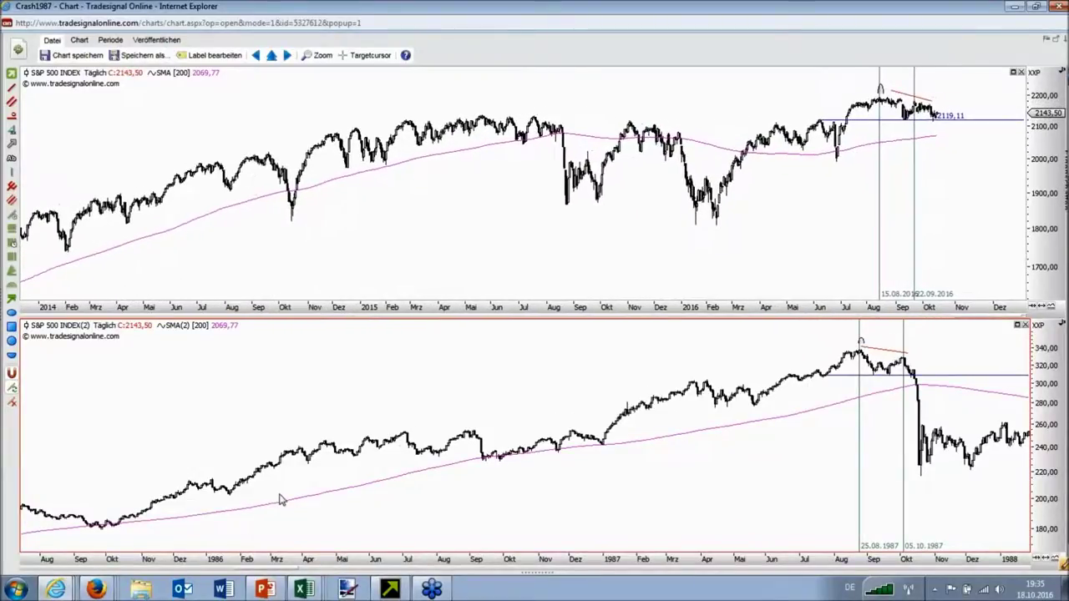
left_click_drag(324, 566, 438, 566)
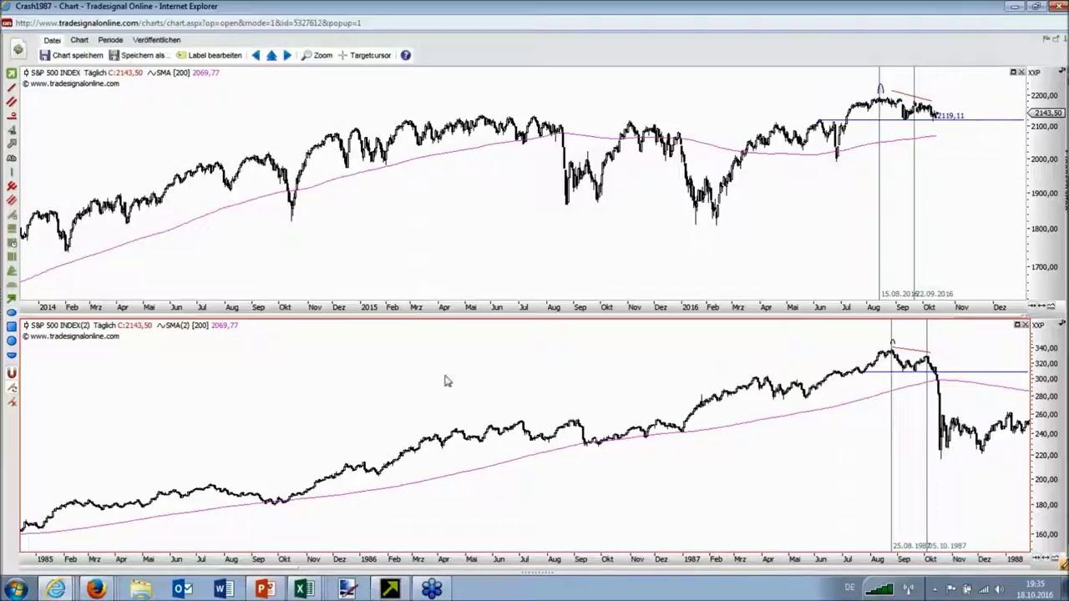
Draw a measuring line about 595 bars long on the 2016 S&P 500 chart, from January 2014 to May 2016
left_click(14, 132)
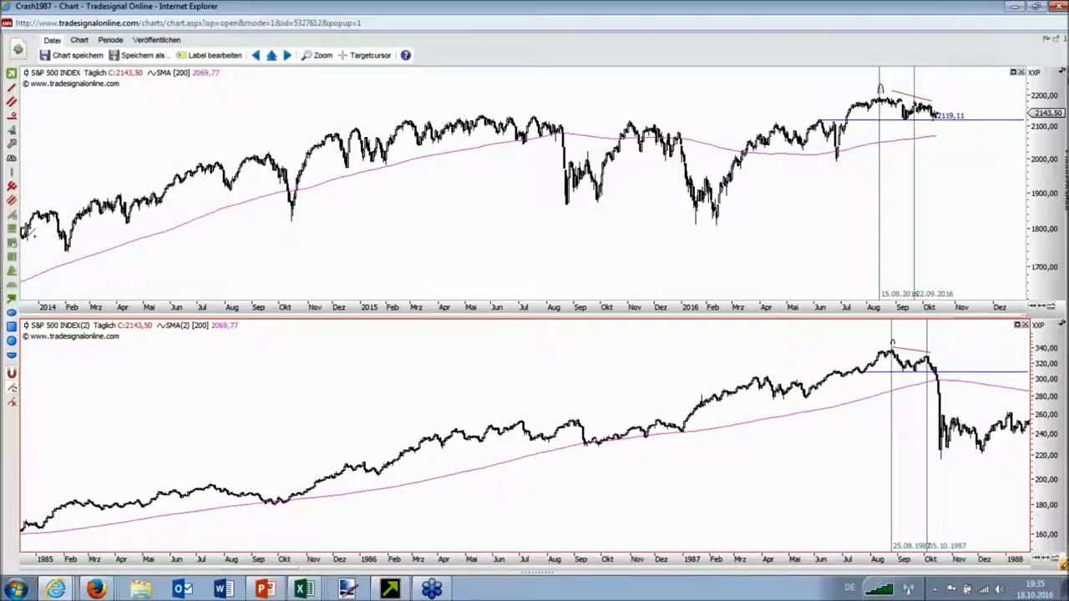
left_click(64, 204)
left_click_drag(63, 204, 799, 118)
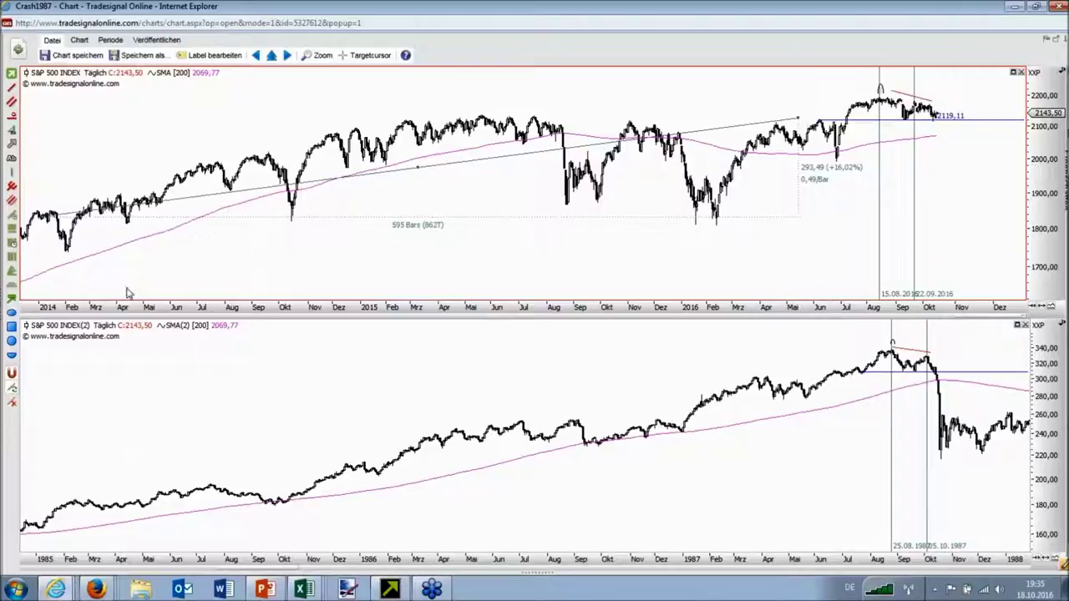
Draw a measuring line about 698 bars long on the 1987 S&P 500 chart, from January 1985 to 05.10.1987
left_click(11, 135)
left_click(40, 530)
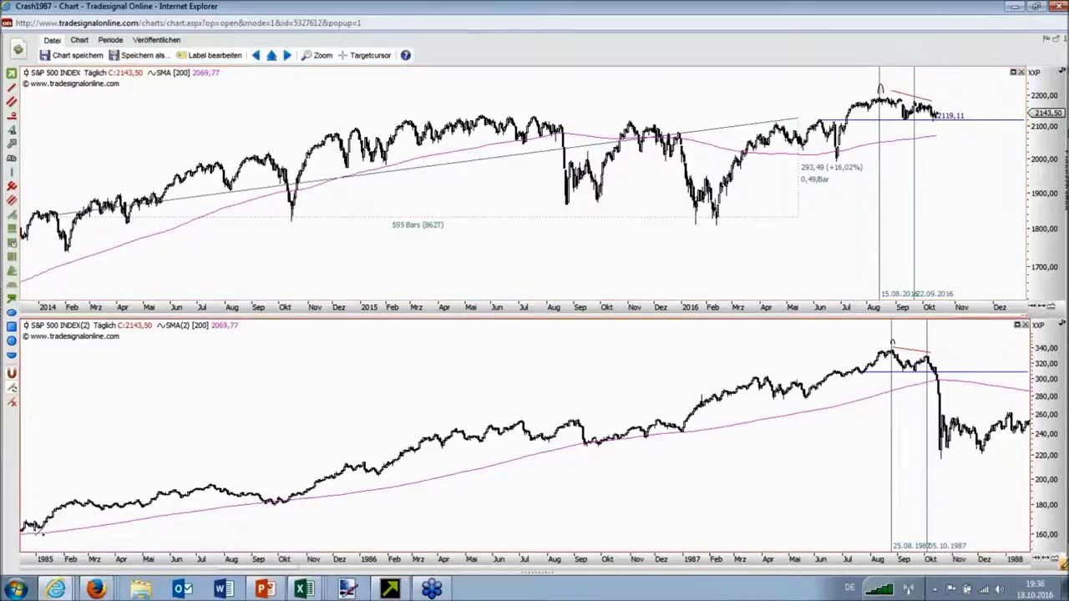
mouse_move(40, 530)
left_mouse_down()
mouse_move(509, 449)
mouse_move(680, 381)
mouse_move(810, 373)
left_mouse_up()
left_click_drag(882, 371, 931, 370)
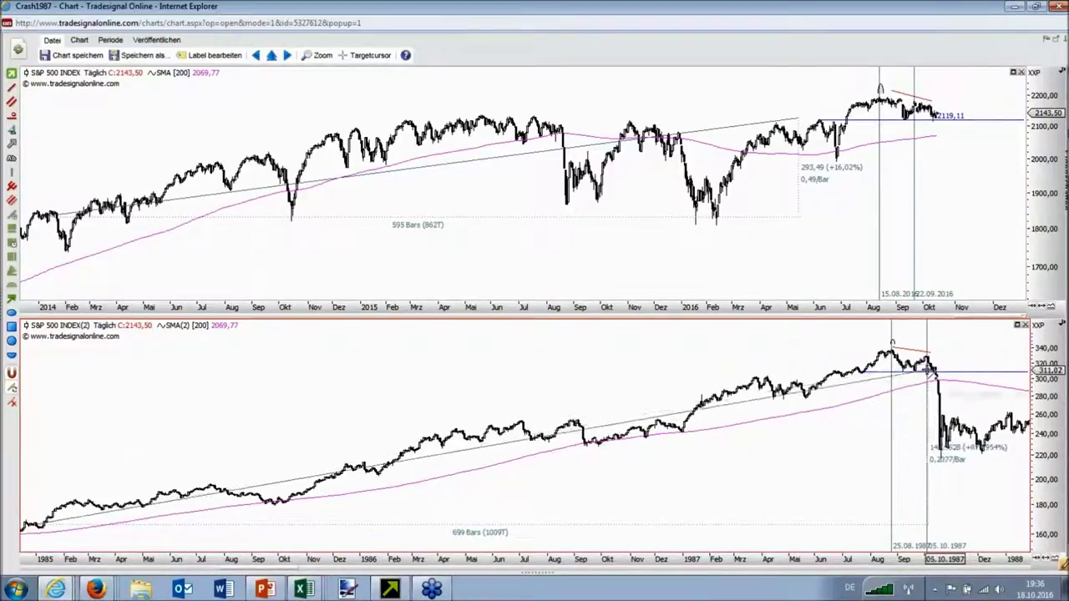
left_click(931, 375)
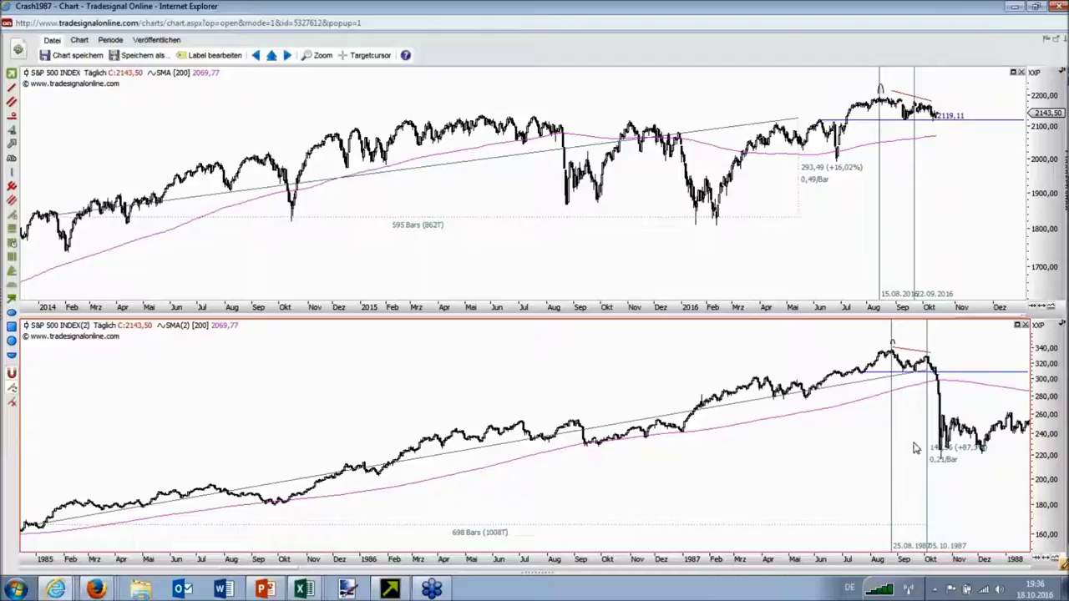
left_click_drag(566, 565, 327, 554)
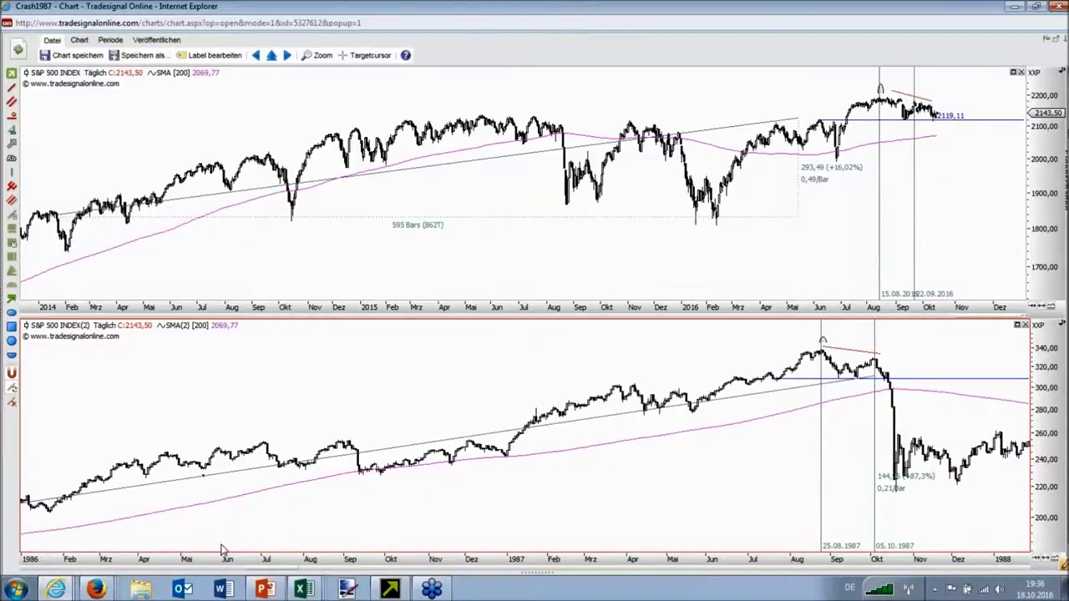
Shorten the measuring line on the 1987 S&P 500 chart to about 441 bars, starting in January 1986 instead of 1985
left_click_drag(219, 565, 543, 565)
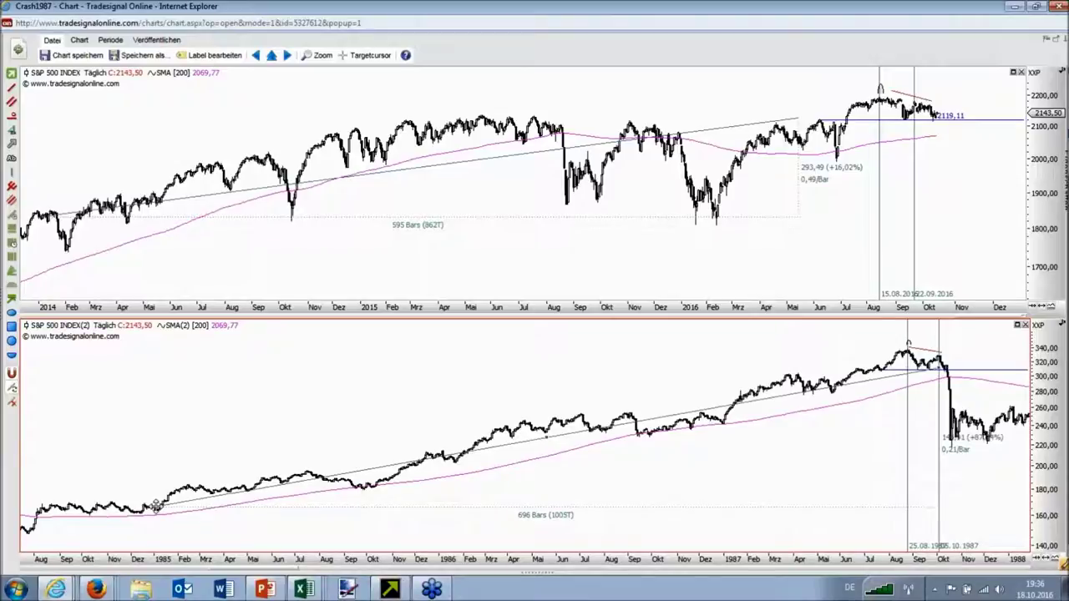
left_click_drag(436, 560, 142, 564)
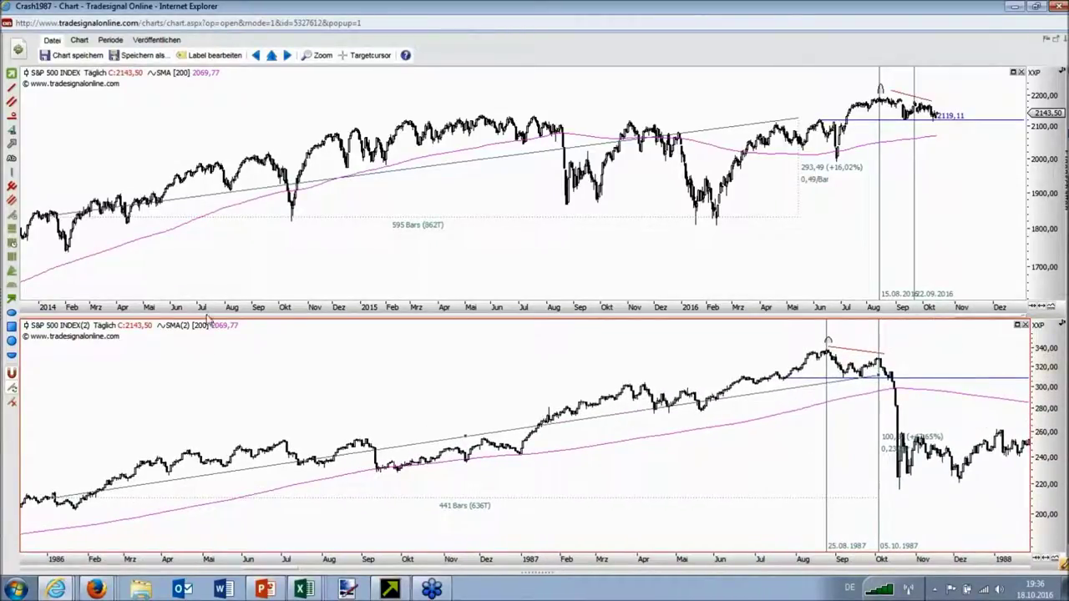
Reposition the measuring line on the 2016 S&P 500 chart to span about 467 bars, from late December 2014 to October 2016
left_click_drag(244, 309, 48, 309)
left_click_drag(79, 228, 29, 161)
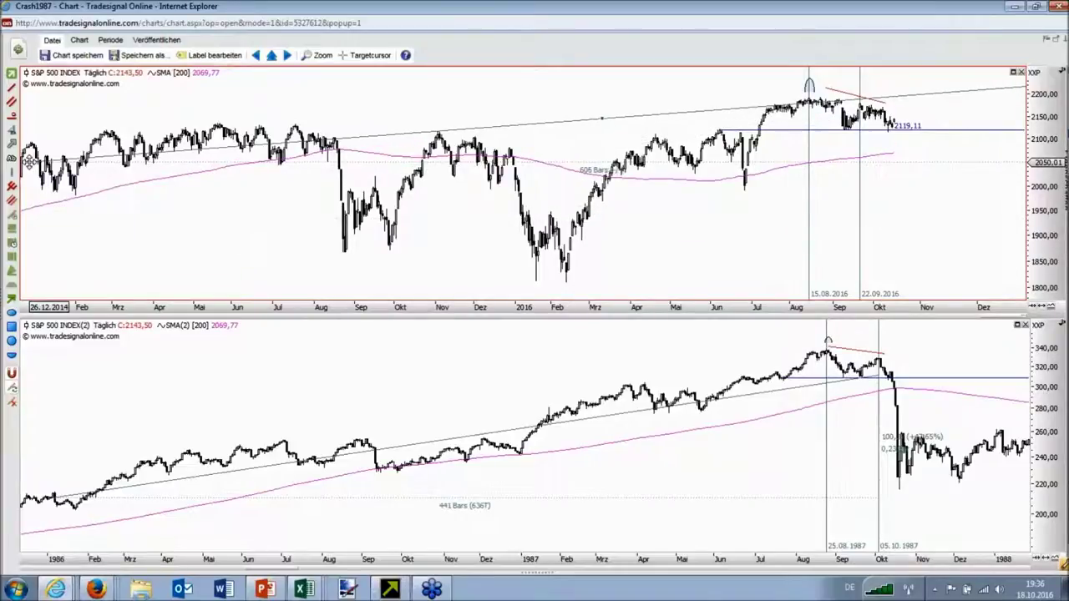
left_click_drag(920, 308, 701, 310)
left_click_drag(956, 76, 686, 126)
left_click_drag(577, 309, 685, 315)
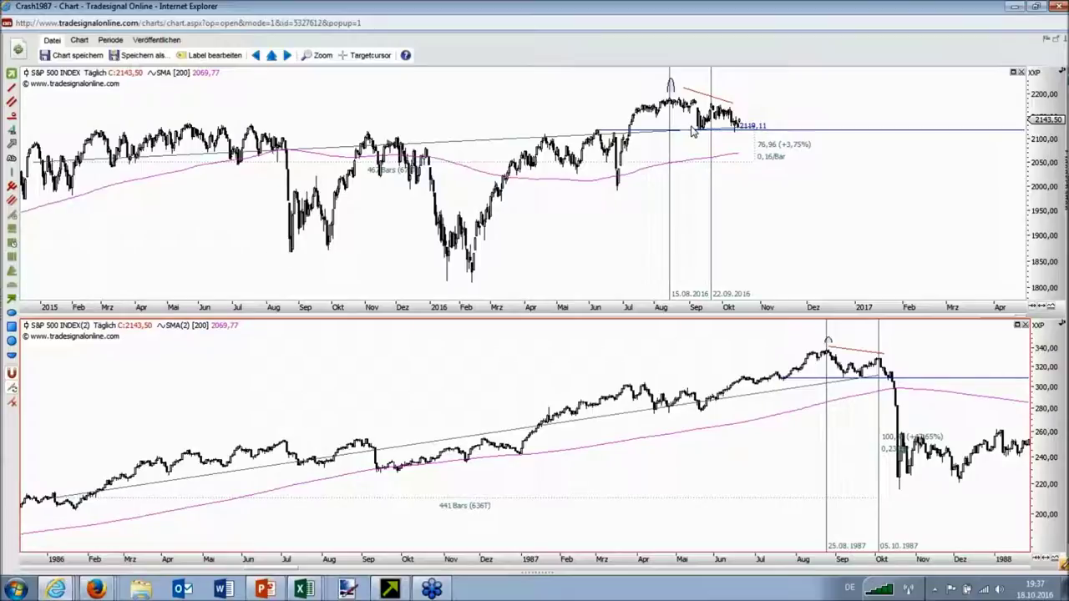
Examine the October 2016 support in the comparison chart and near the 2116.48 line in the S&P 500 Tage chart in Firefox
mouse_move(731, 134)
left_click_drag(733, 127, 719, 170)
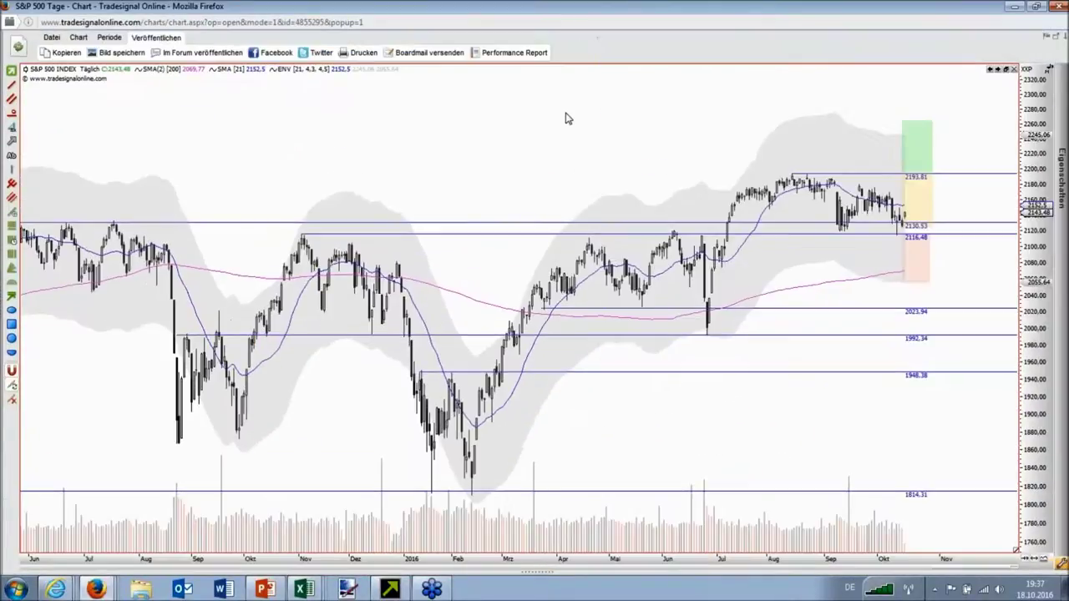
left_click(964, 251)
left_click_drag(964, 232, 958, 188)
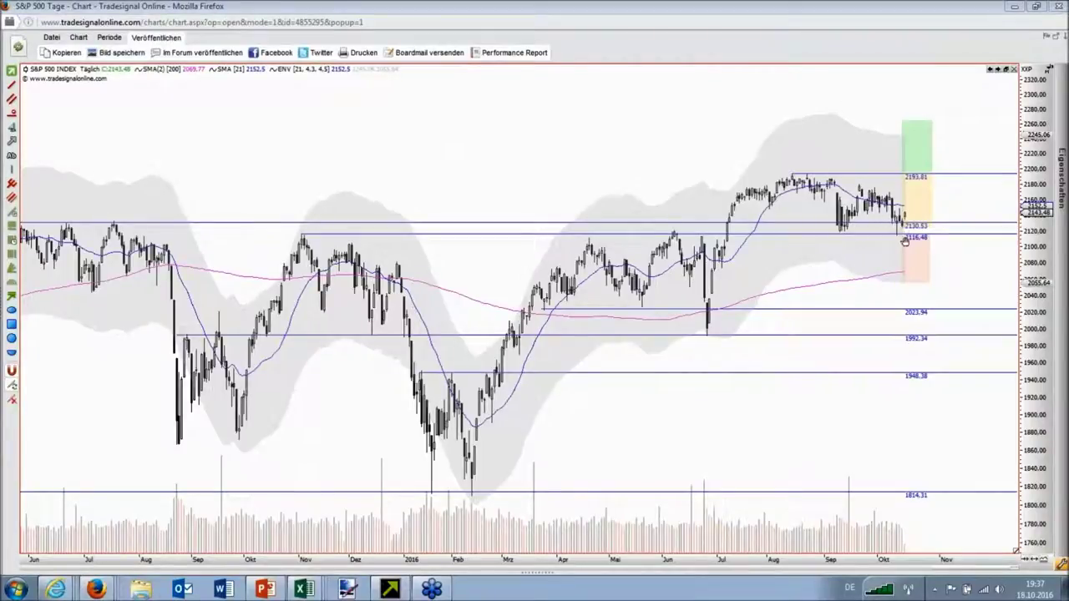
left_click(955, 238)
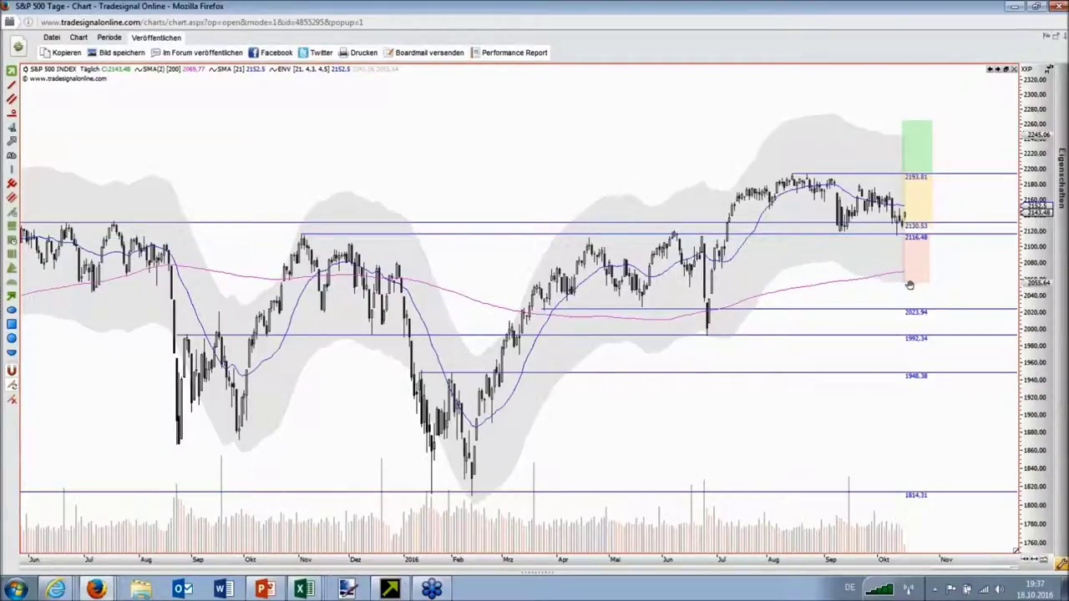
mouse_move(900, 279)
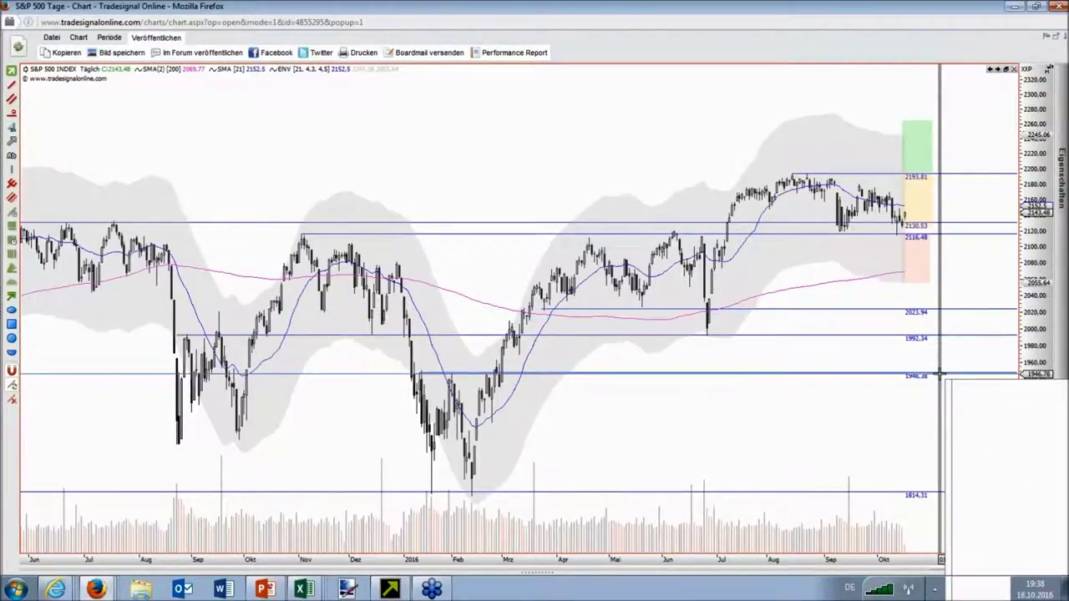
Measure the potential S&P 500 decline from the 2116.48 support to the 1992.34 line and remove the measuring line
left_click(13, 131)
mouse_move(934, 349)
left_mouse_down()
mouse_move(940, 374)
mouse_move(924, 323)
mouse_move(940, 356)
mouse_move(941, 335)
left_mouse_up()
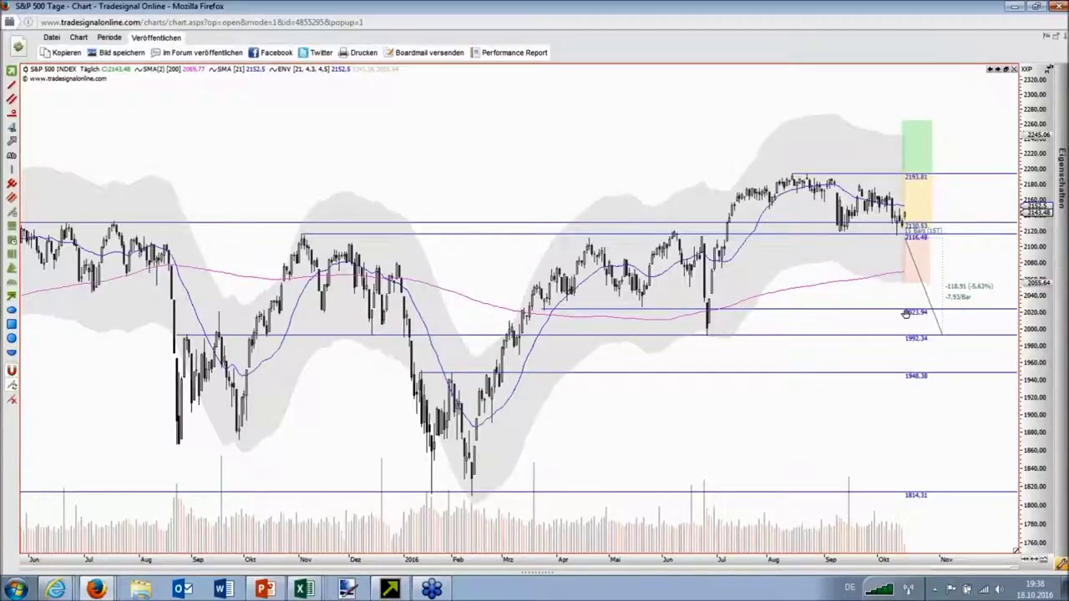
mouse_move(814, 339)
left_click_drag(924, 293, 943, 294)
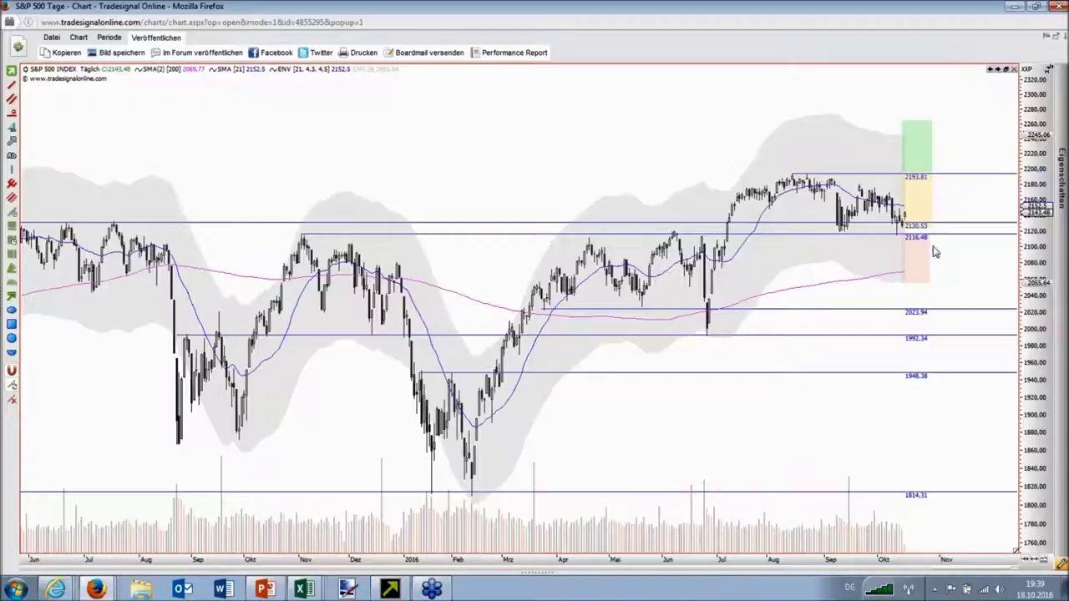
mouse_move(922, 219)
left_click(945, 258)
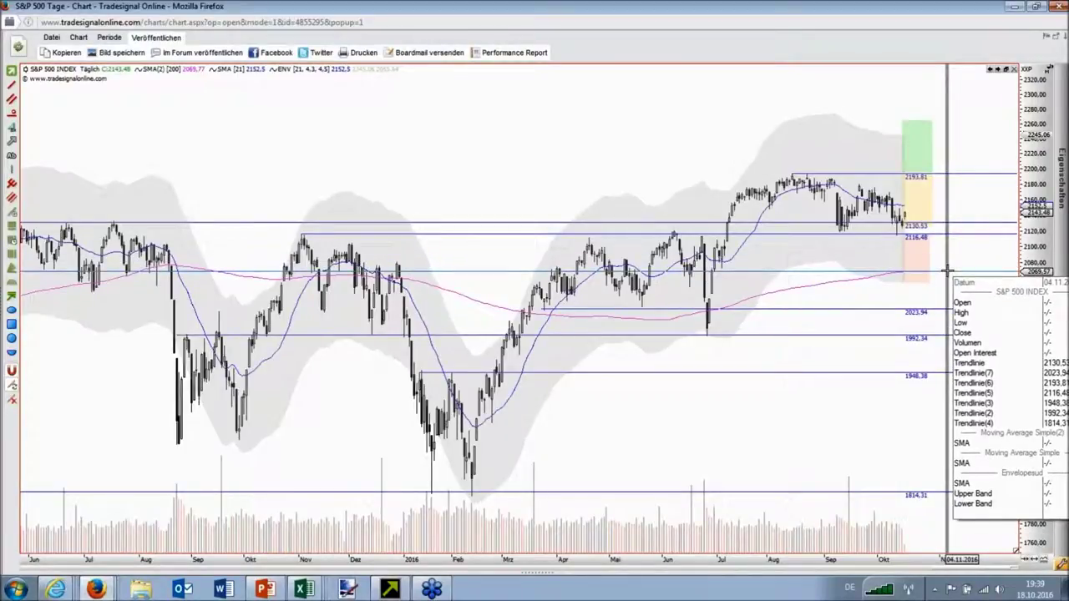
left_click(948, 225)
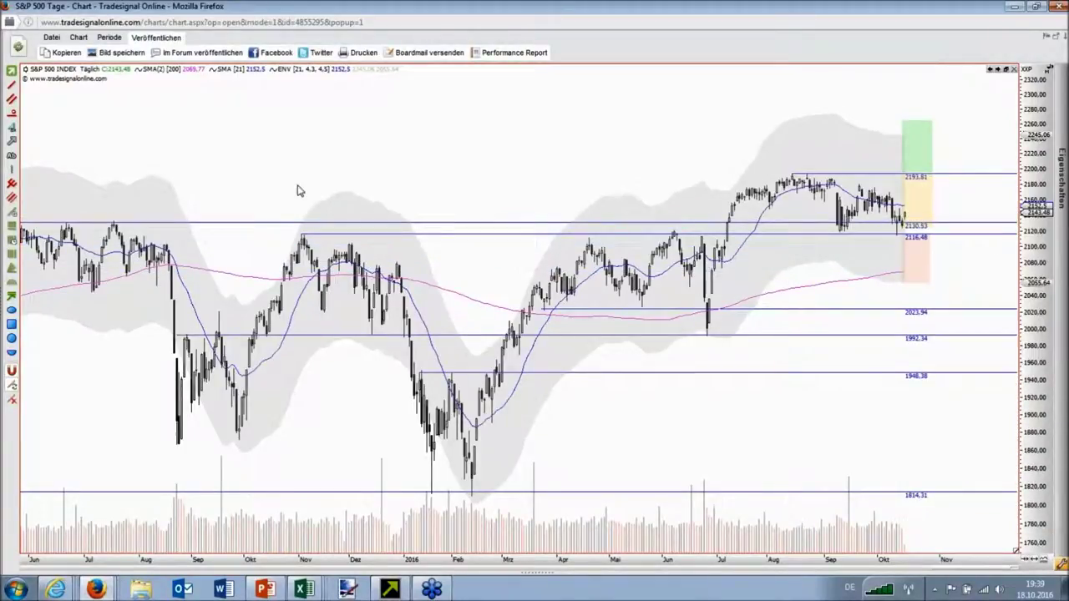
Draw a descending trendline on the S&P 500 daily chart from the early September high across the October highs
left_click(11, 98)
left_click_drag(825, 173, 935, 210)
left_click(940, 217)
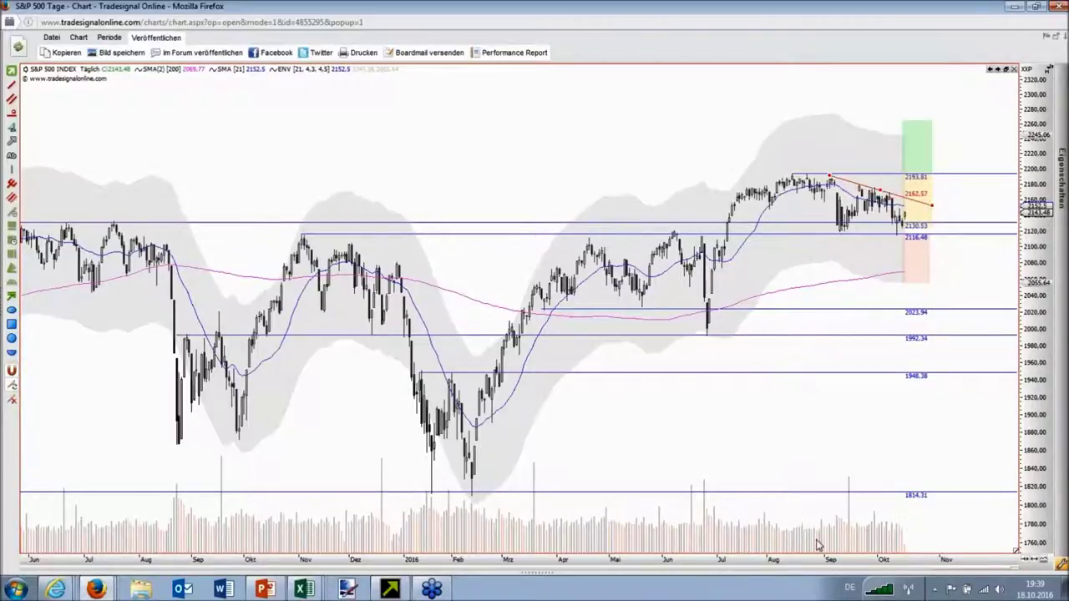
Align the descending S&P 500 trendline with the September and October highs and extend it beyond the current price
left_click_drag(802, 558, 276, 559)
right_click(264, 430)
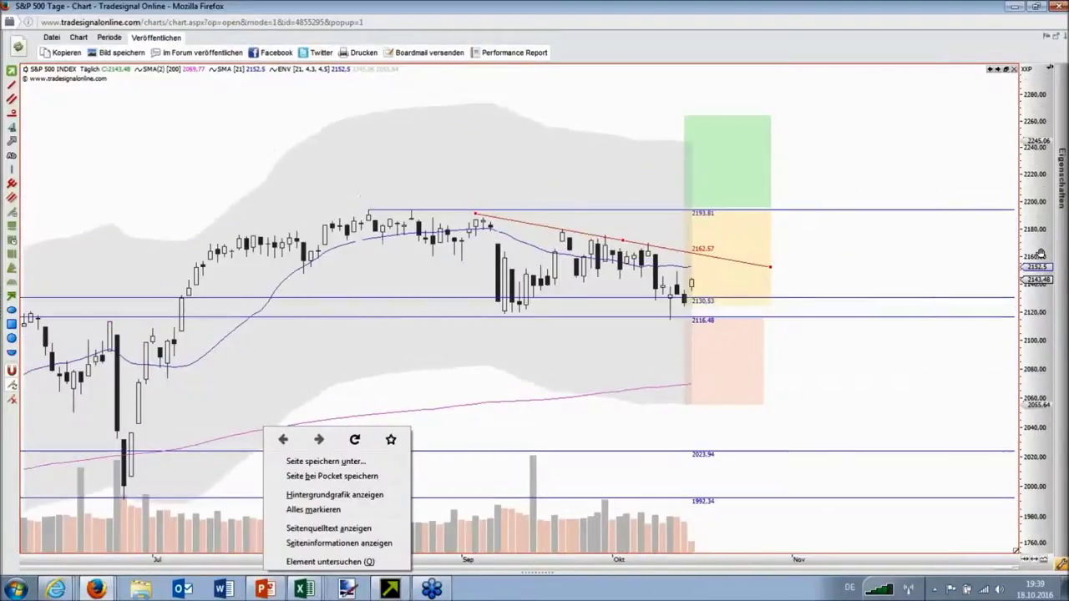
left_click(598, 16)
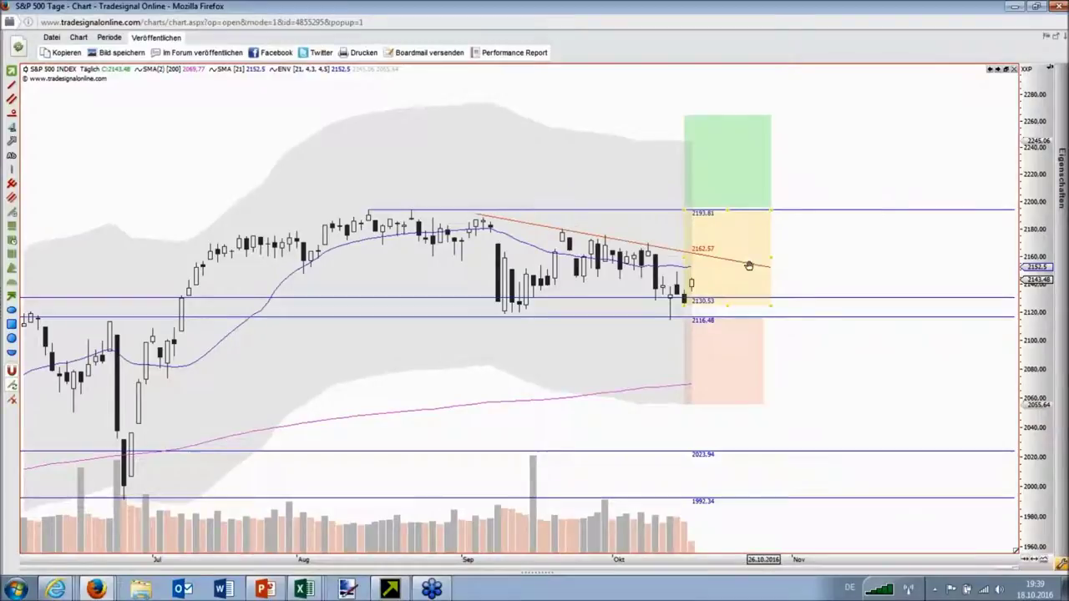
left_click(717, 255)
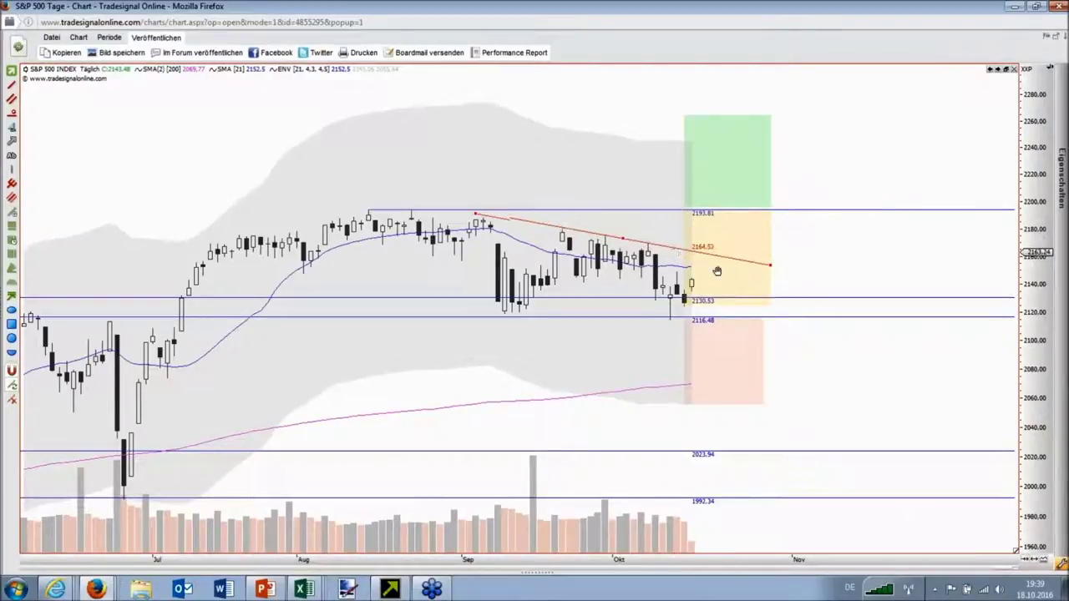
left_click_drag(770, 264, 771, 266)
mouse_move(746, 250)
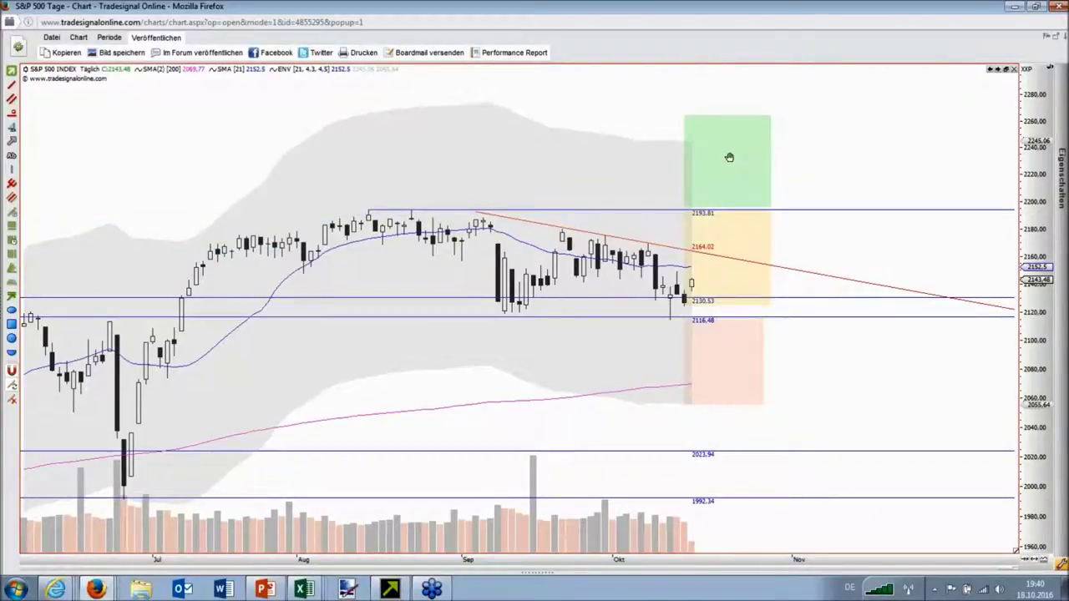
Maximise the DAX daily chart and extend its dashed downtrend line beyond the current price
mouse_move(681, 182)
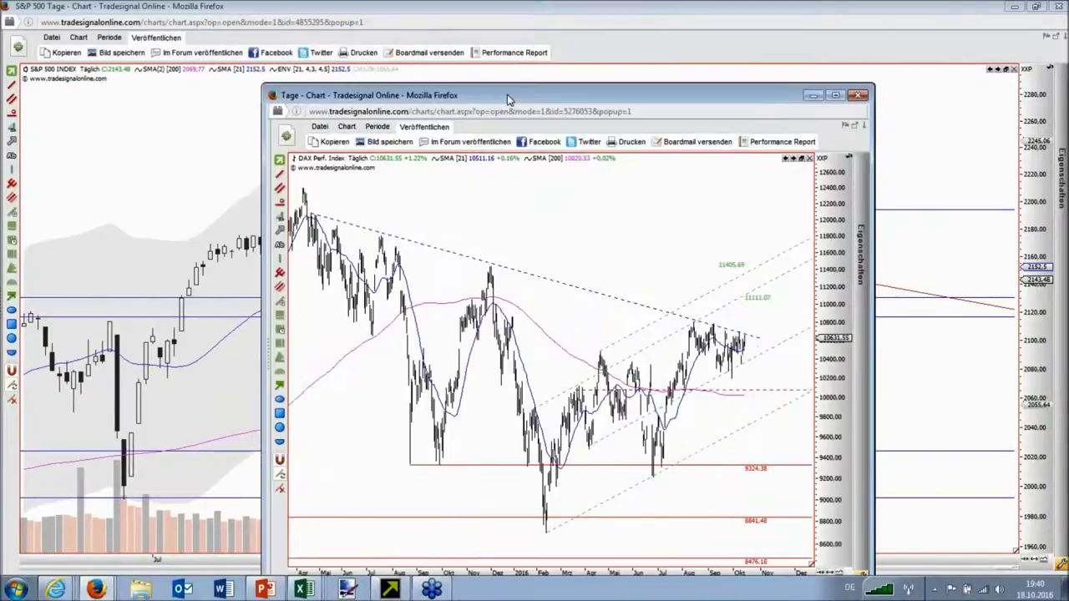
double_click(500, 101)
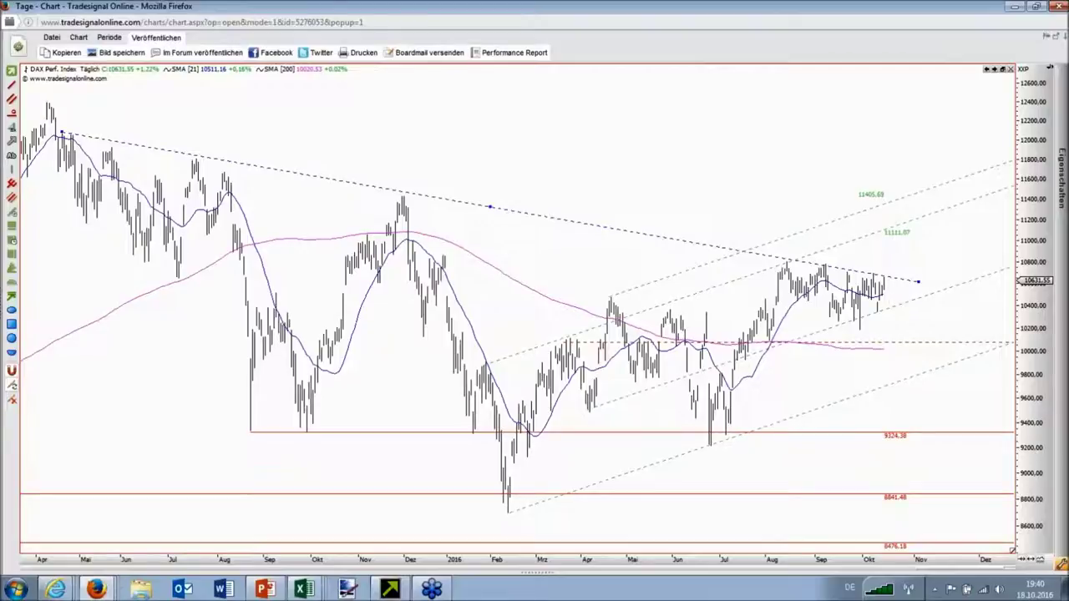
left_click(917, 281)
mouse_move(863, 277)
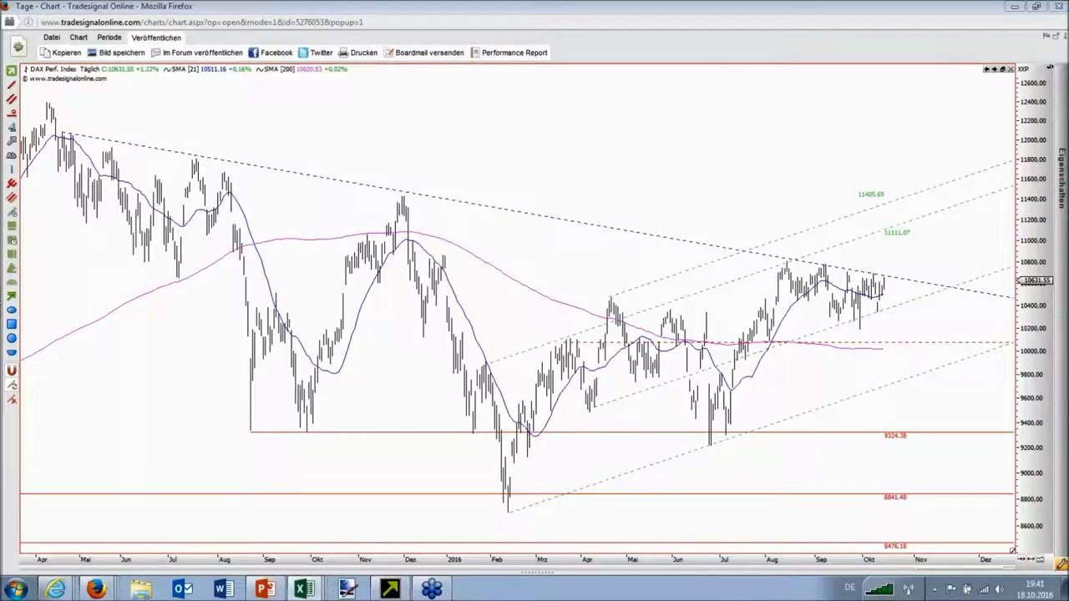
Switch to the DAX-Monate workbook in Excel and examine the DAX Q4 performance chart, especially 1987, 2008 and recent years
key("alt+Tab")
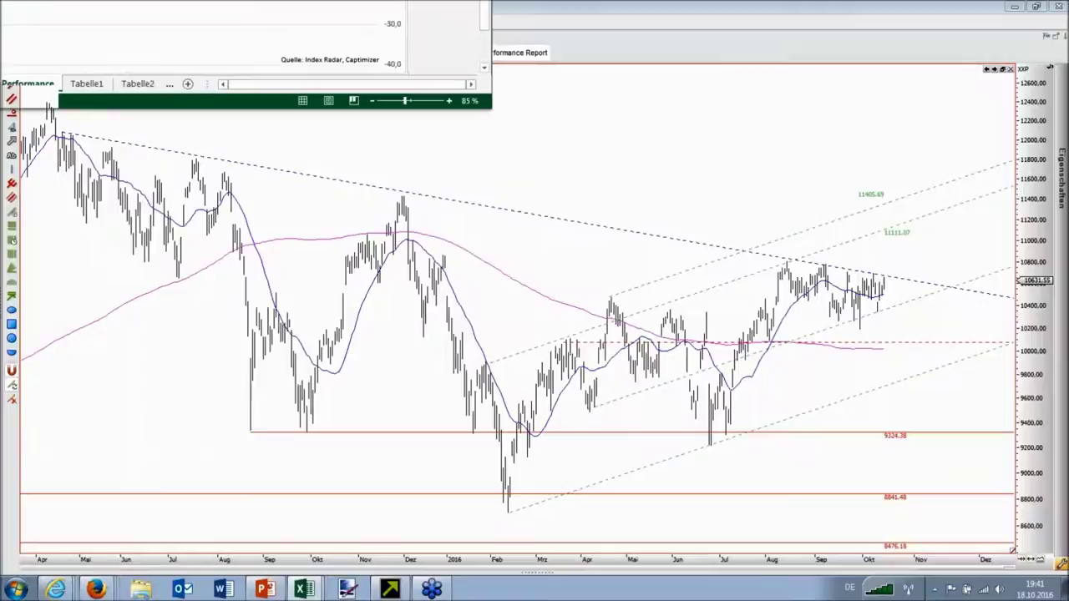
key("super+Up")
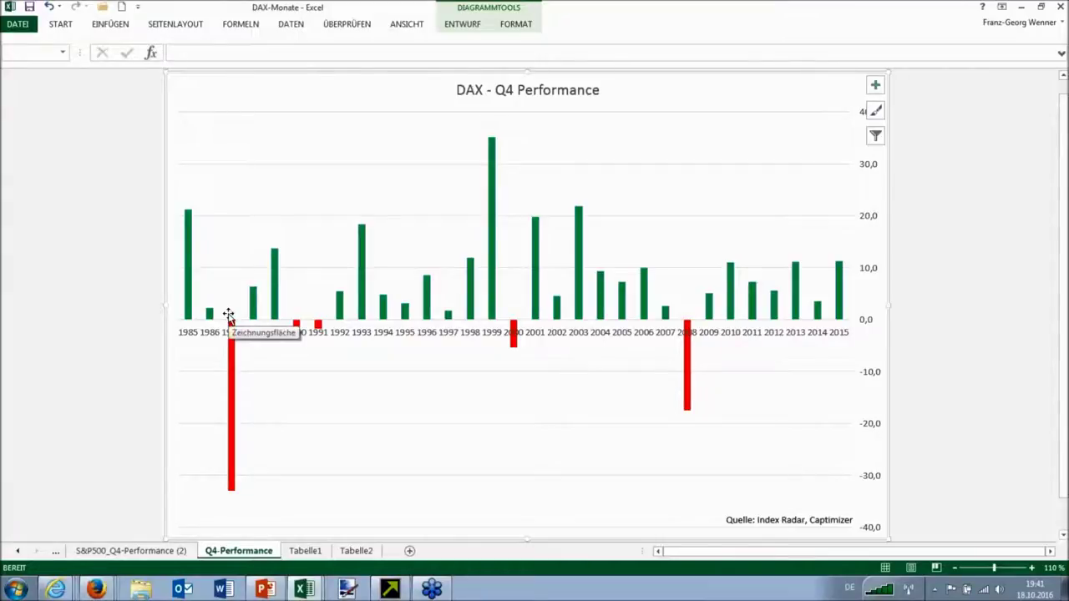
mouse_move(236, 330)
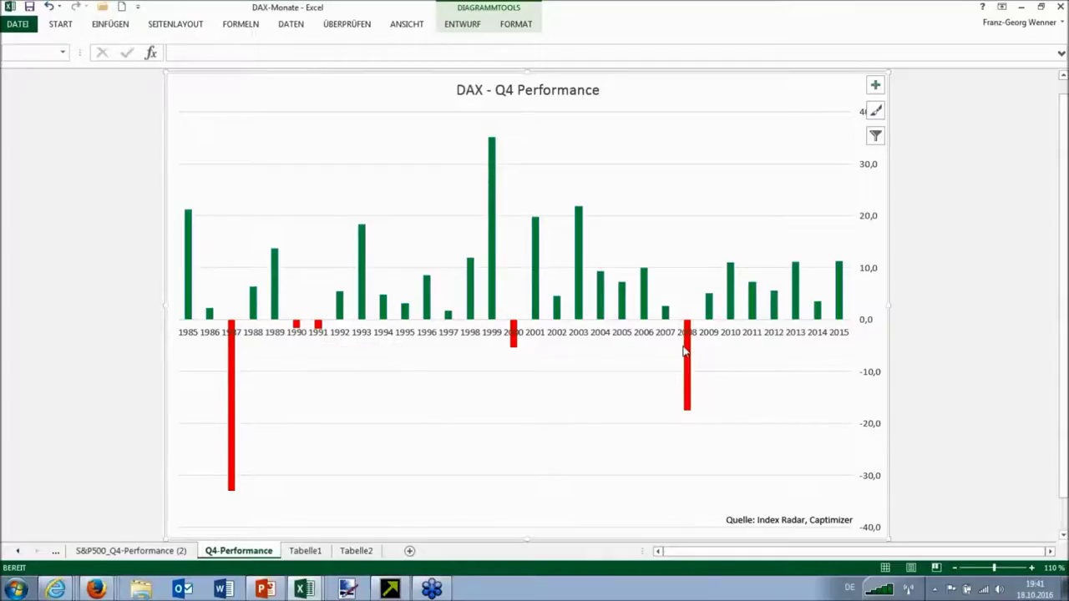
mouse_move(684, 351)
left_click_drag(836, 311, 770, 311)
Read the 30-year and 20-year average Q4 performance values in rows 35 and 36 of the Tabelle1 sheet
left_click(317, 555)
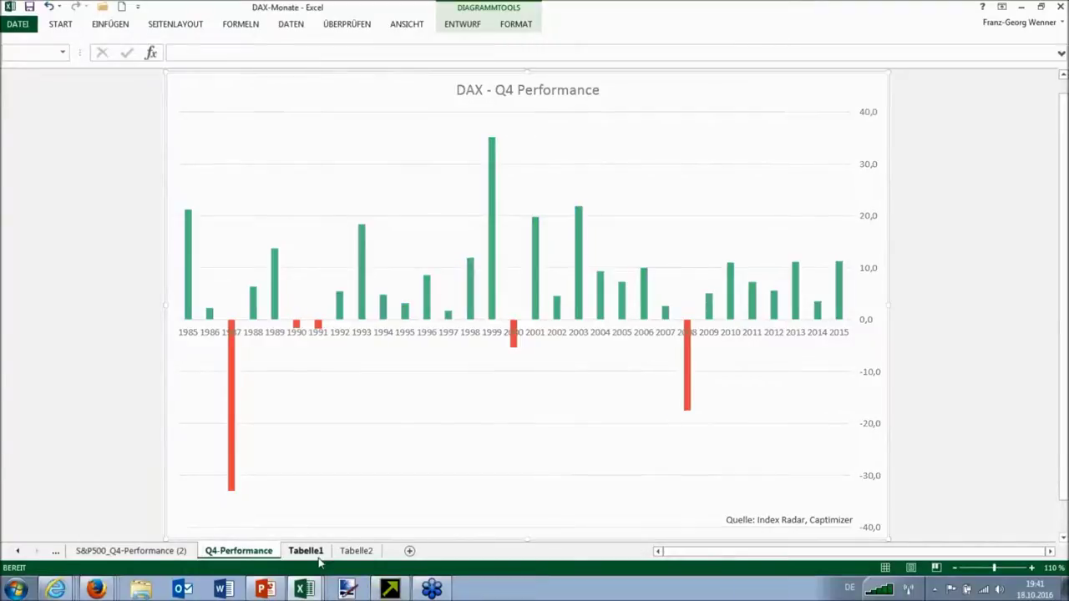
left_click(147, 423)
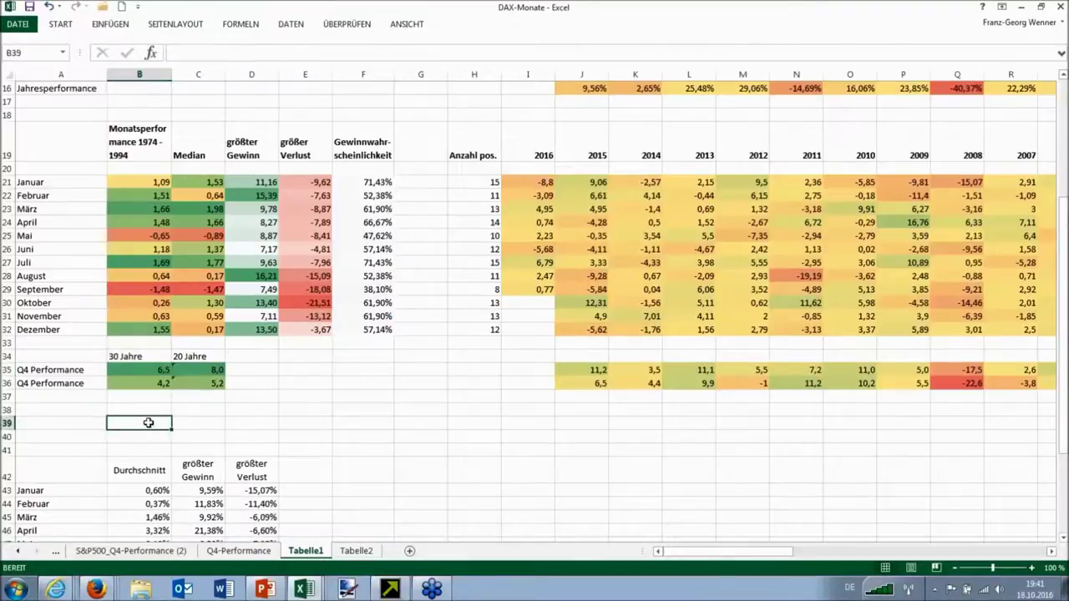
left_click(214, 373)
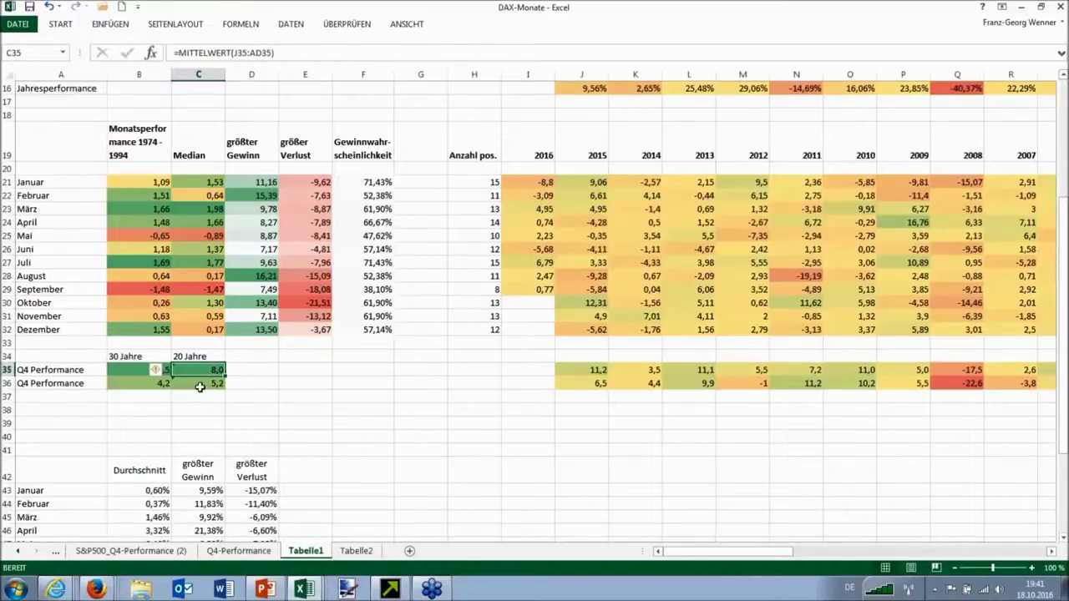
left_click(130, 370)
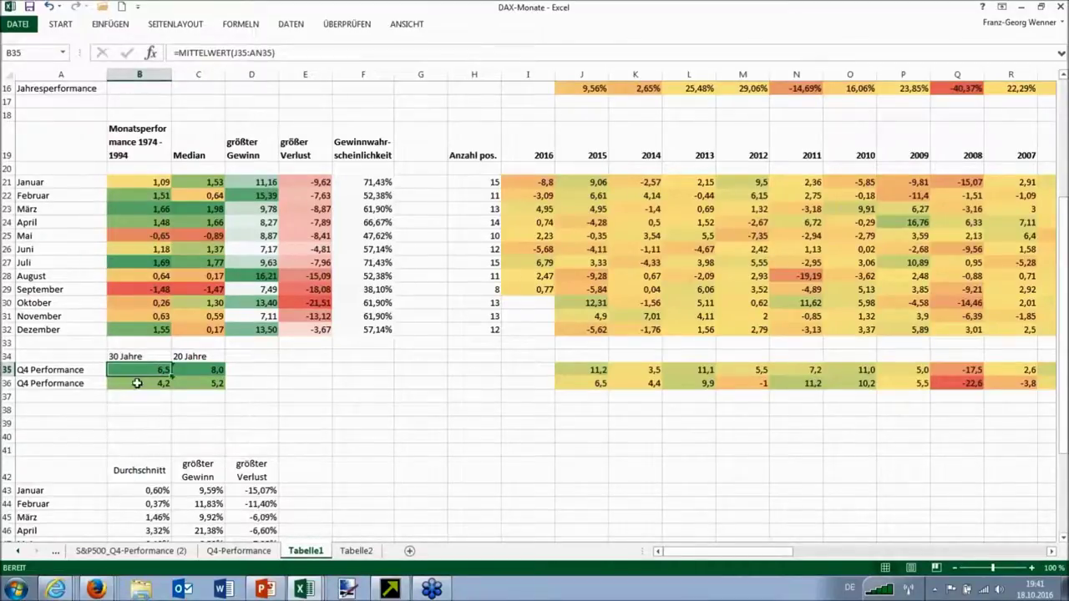
left_click(187, 386)
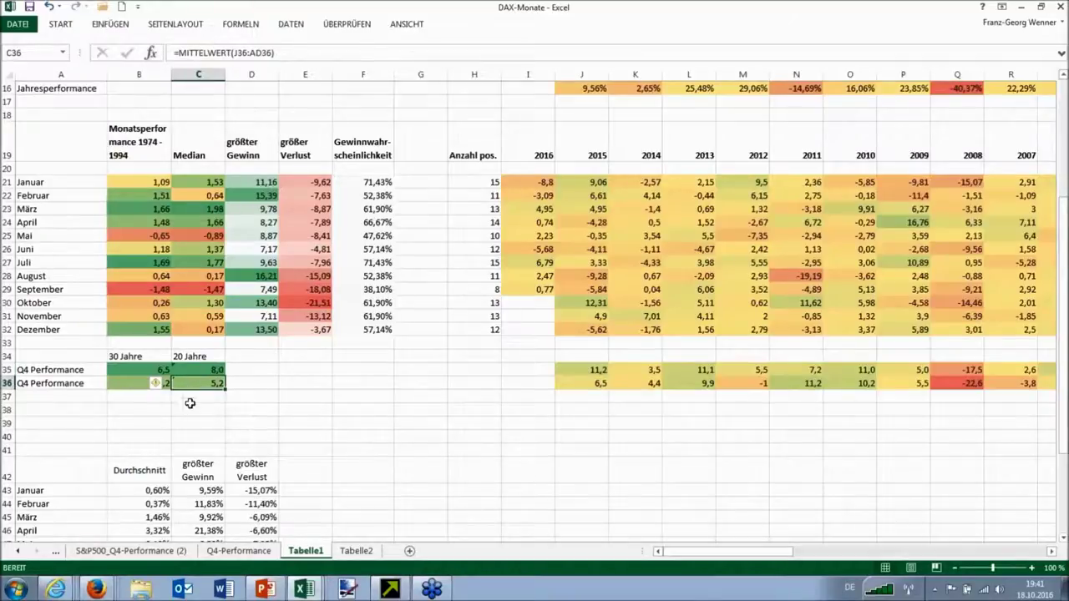
left_click(133, 385)
Compare the S&P 500 Q4 performance chart with the DAX one and return to the DAX daily chart in Firefox
left_click(182, 554)
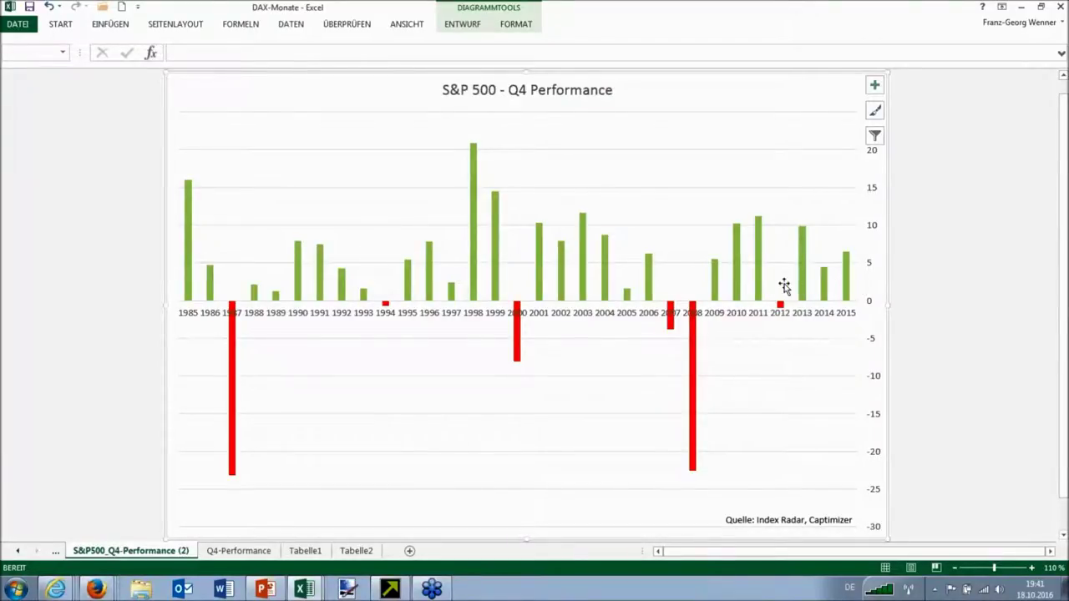
left_click(231, 553)
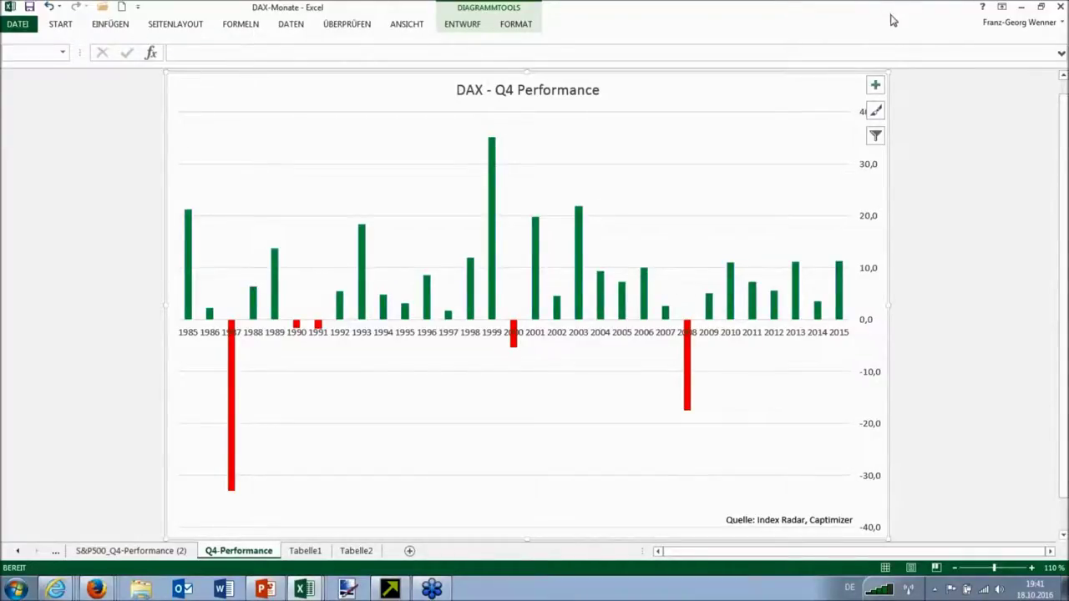
key("alt+Tab")
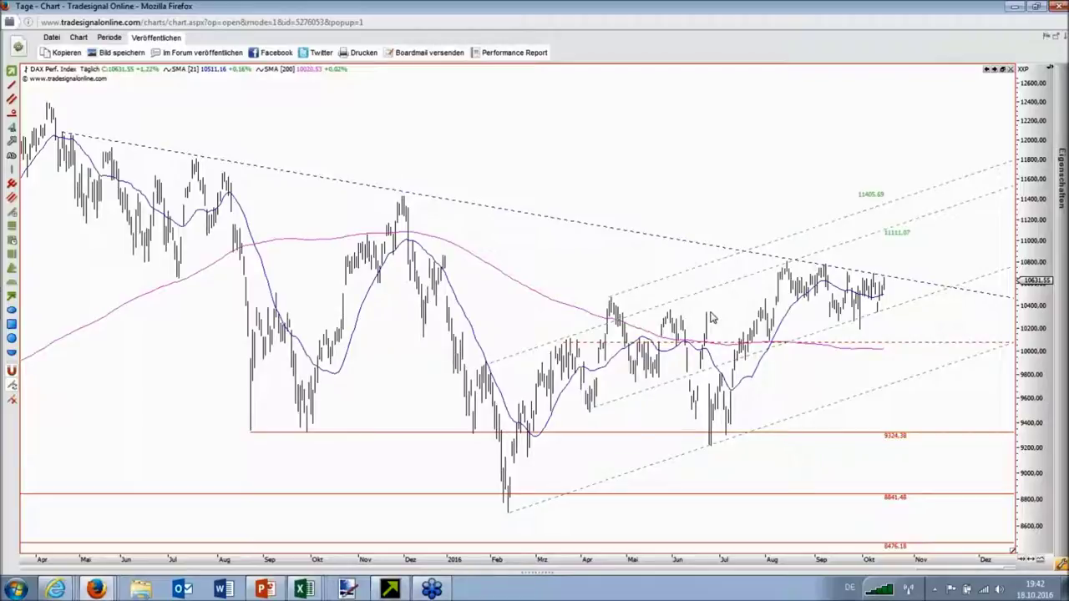
Bring up the DAX_opengaps chart maximised and show its price history back to April
key("alt+Tab")
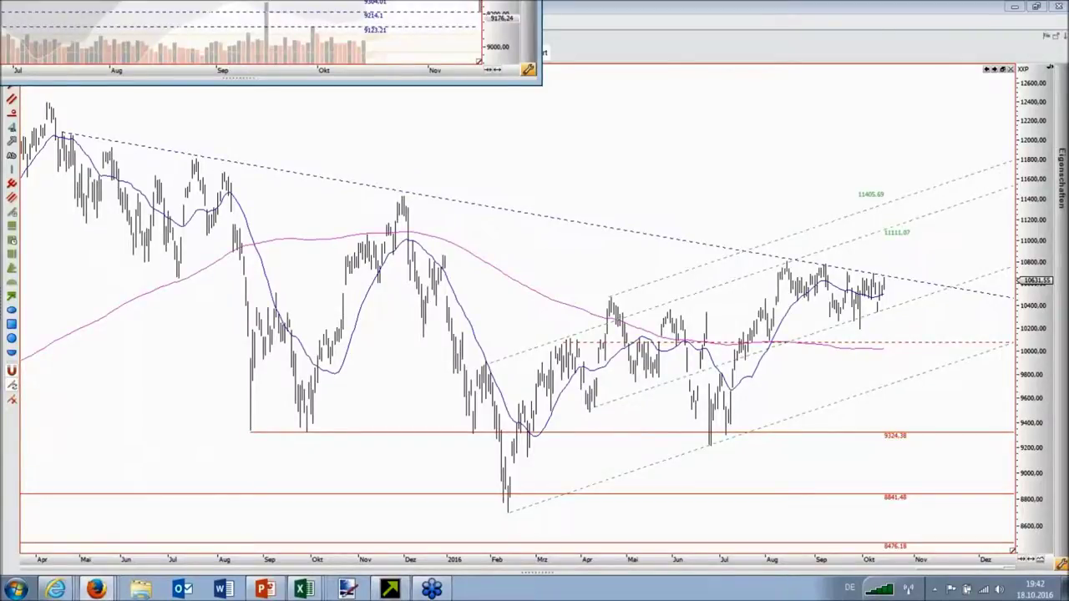
key("super+Up")
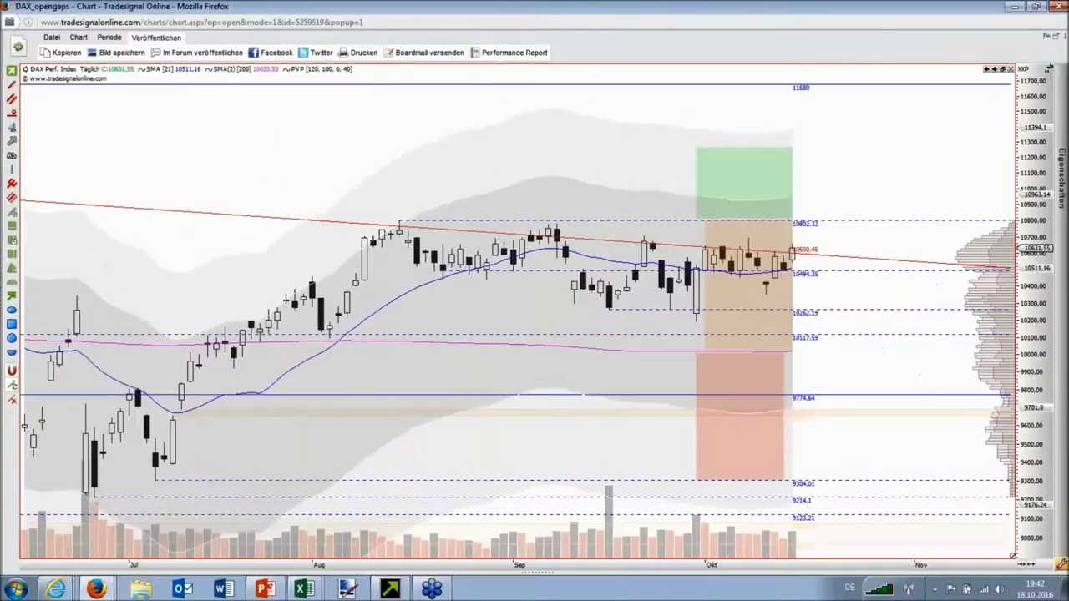
left_click_drag(584, 570, 705, 569)
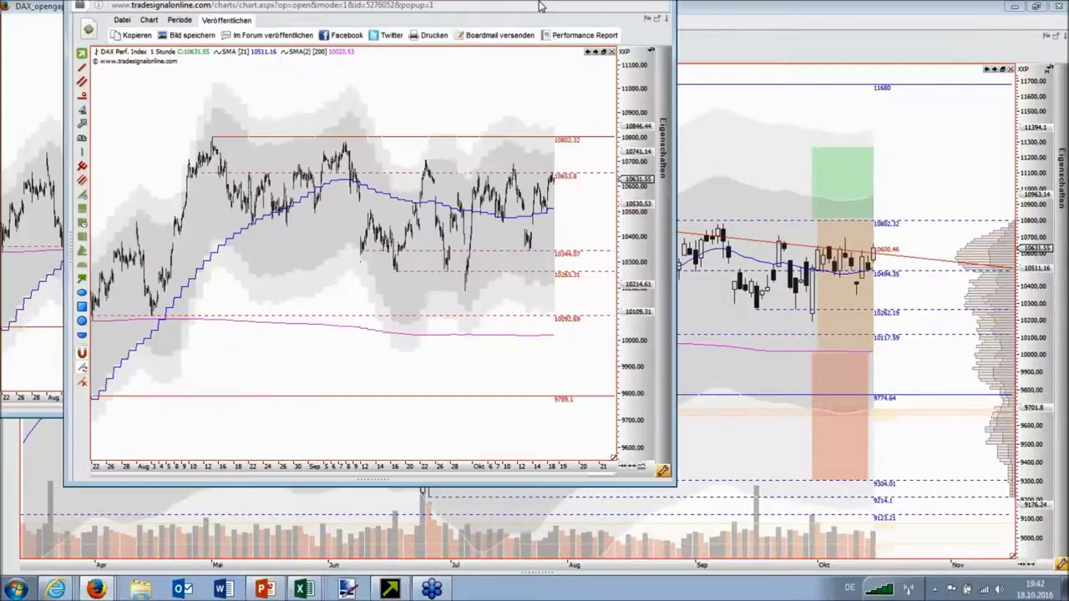
Move the Stunden chart window lower and compare the DAX hourly chart with the price zones on the DAX_opengaps daily chart
left_click_drag(310, 2, 336, 84)
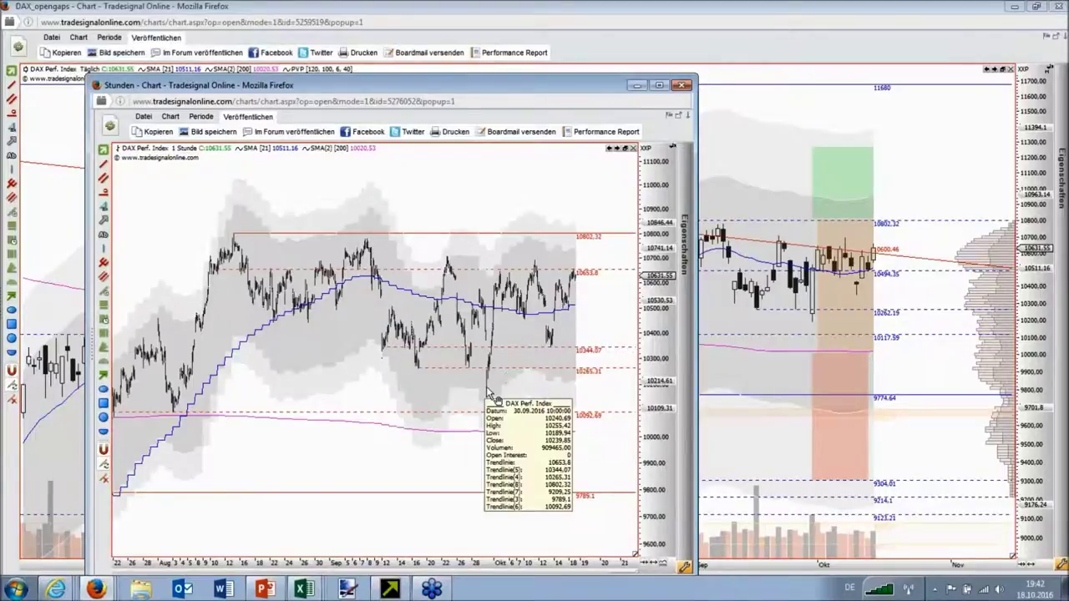
mouse_move(598, 388)
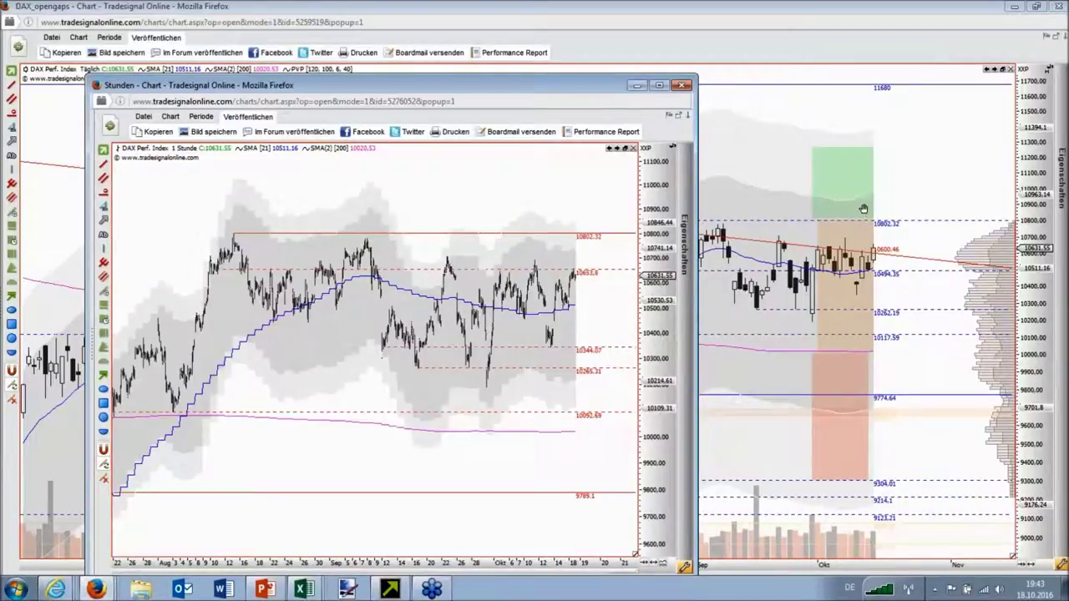
mouse_move(864, 206)
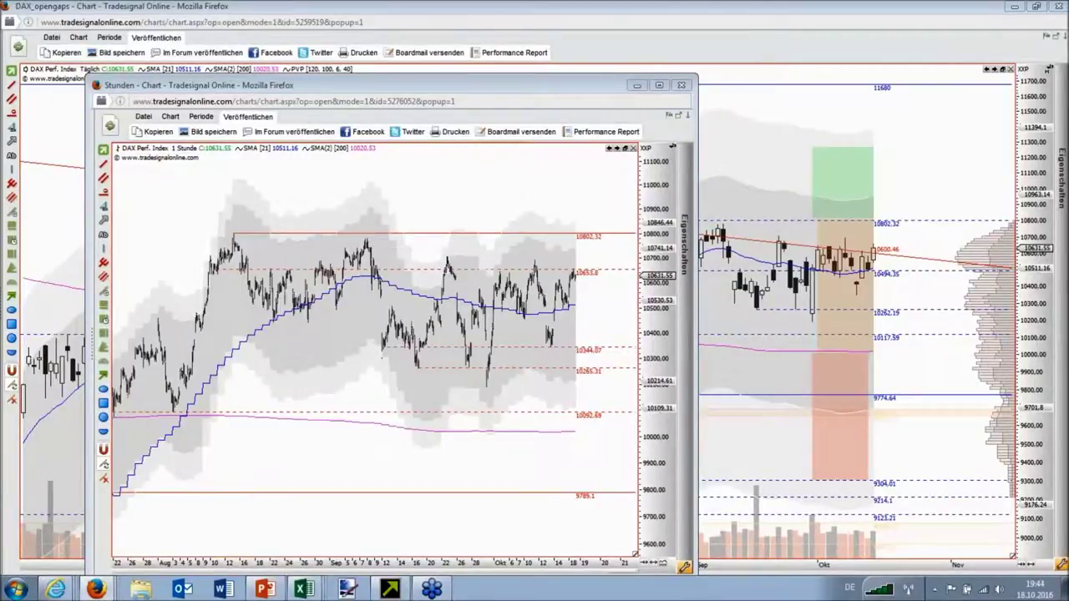
Switch to the Feingold Research browser window, maximise it and open the Favoritendepot page in place of the Defensivdepot page
key("alt+Tab")
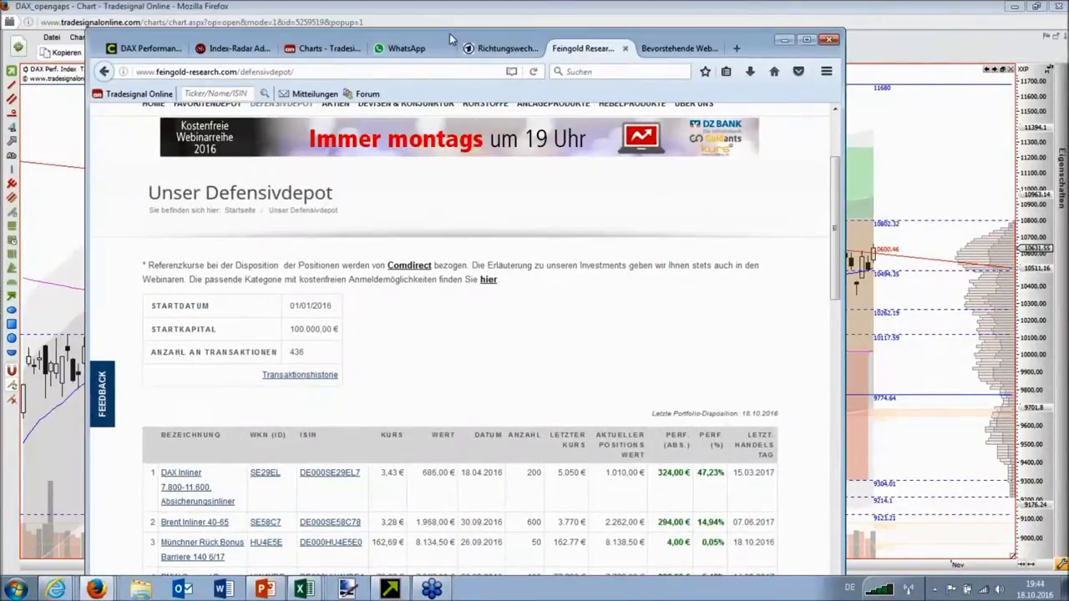
double_click(450, 33)
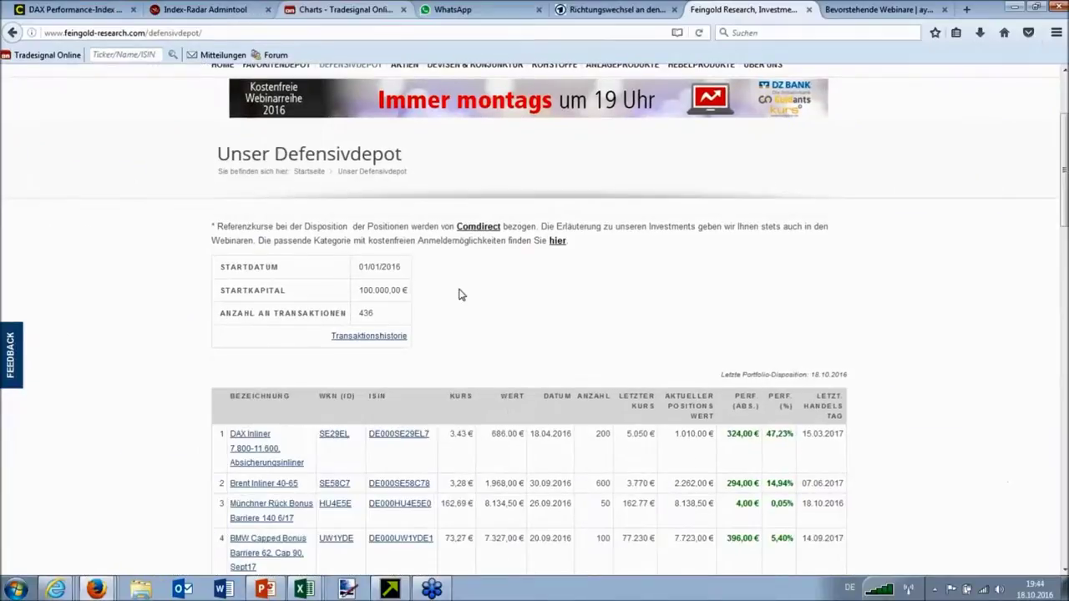
scroll(460, 294, "up", 2)
left_click(219, 33)
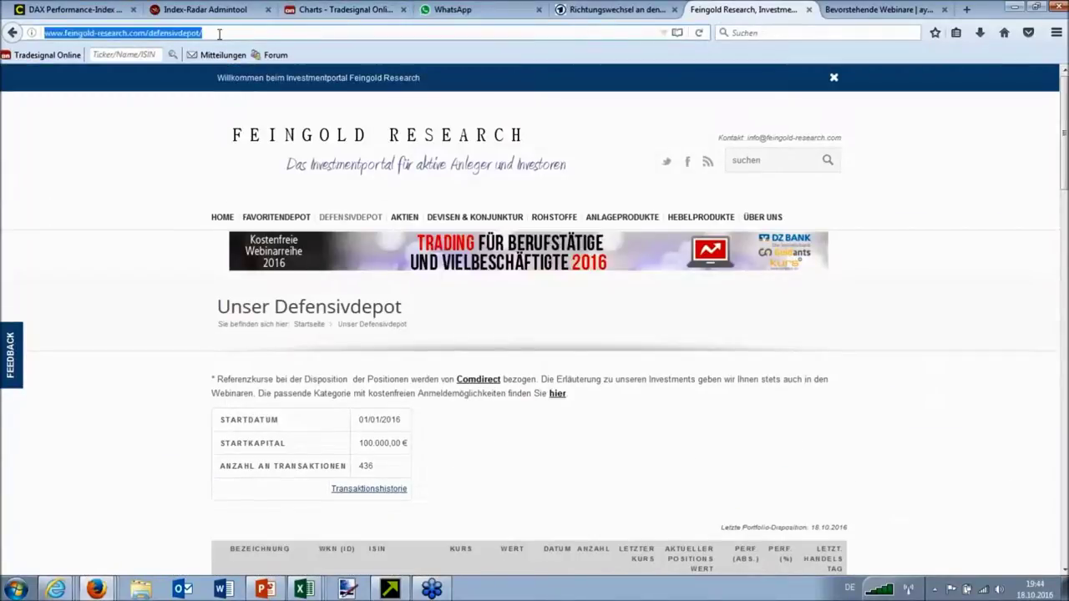
key("Return")
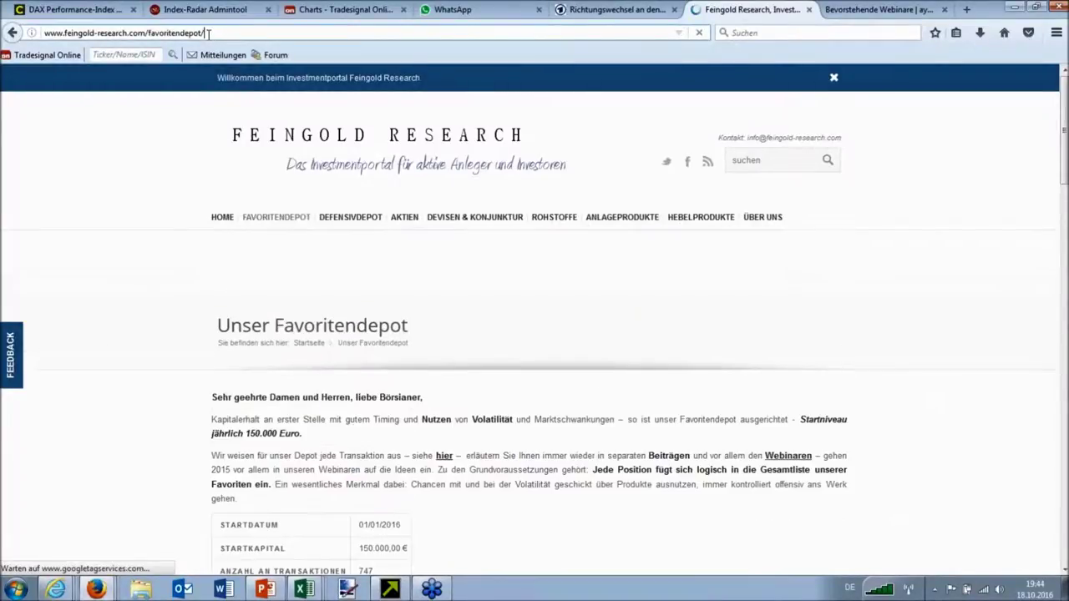
left_click(208, 33)
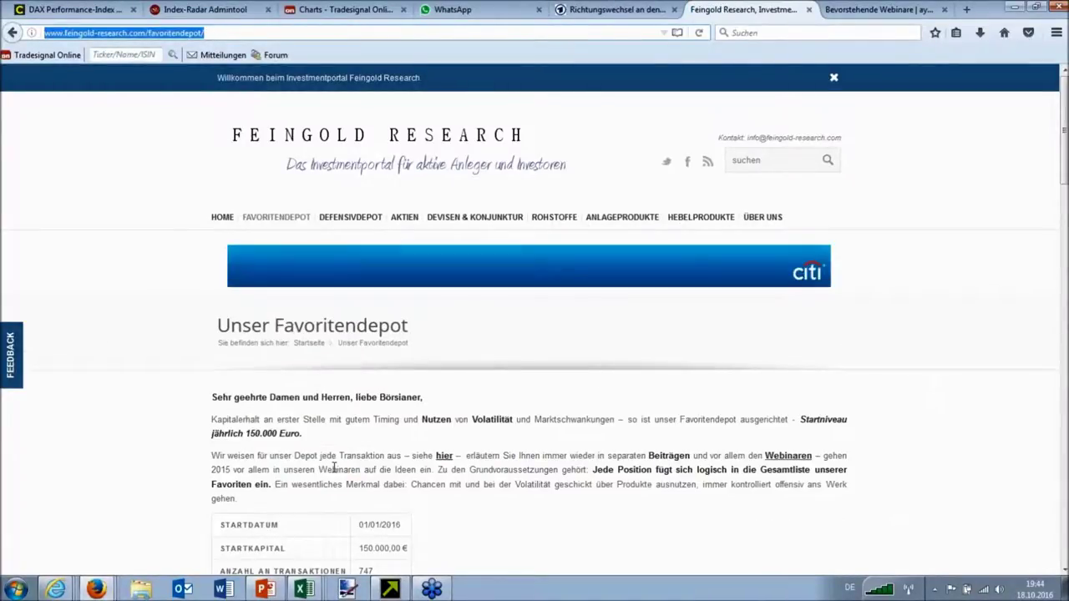
Read through the Favoritendepot positions table with its performance columns and minimise the browser window to return to the DAX charts
left_click(334, 469)
scroll(334, 470, "down", 8)
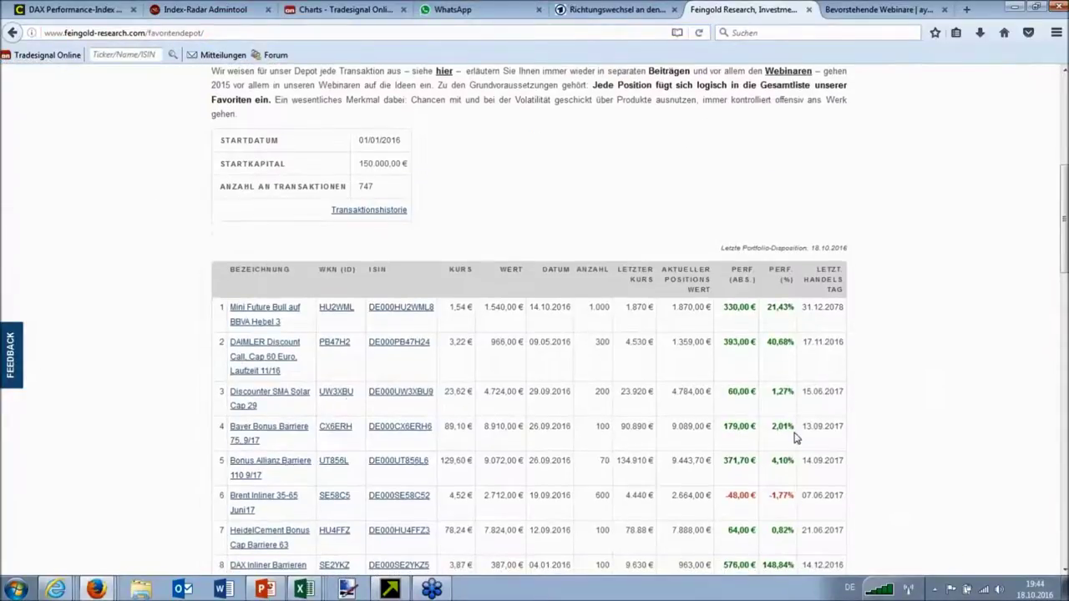
scroll(795, 438, "down", 3)
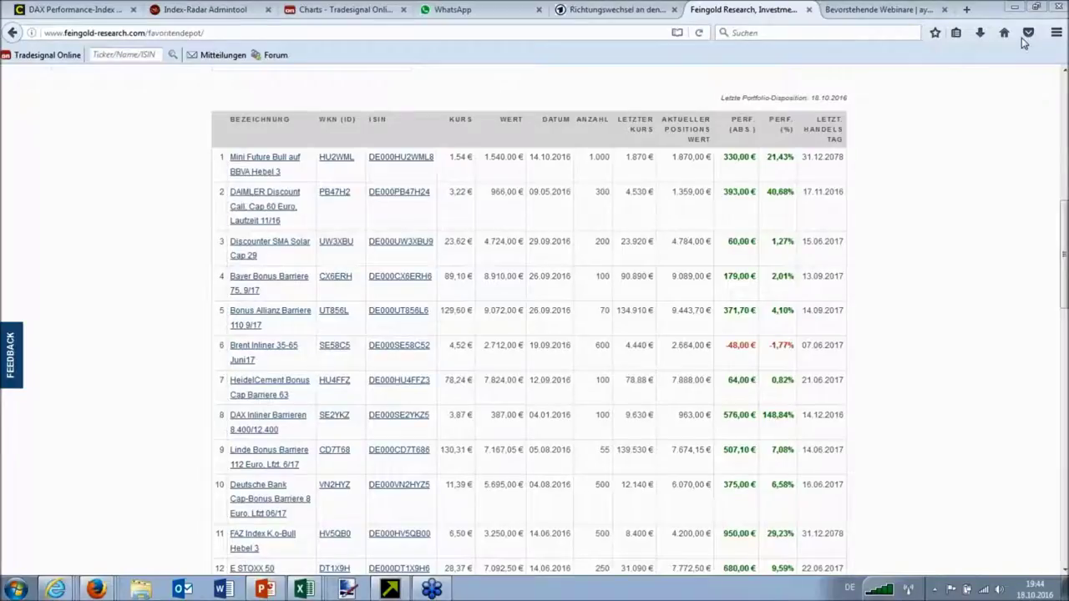
scroll(914, 181, "down", 1)
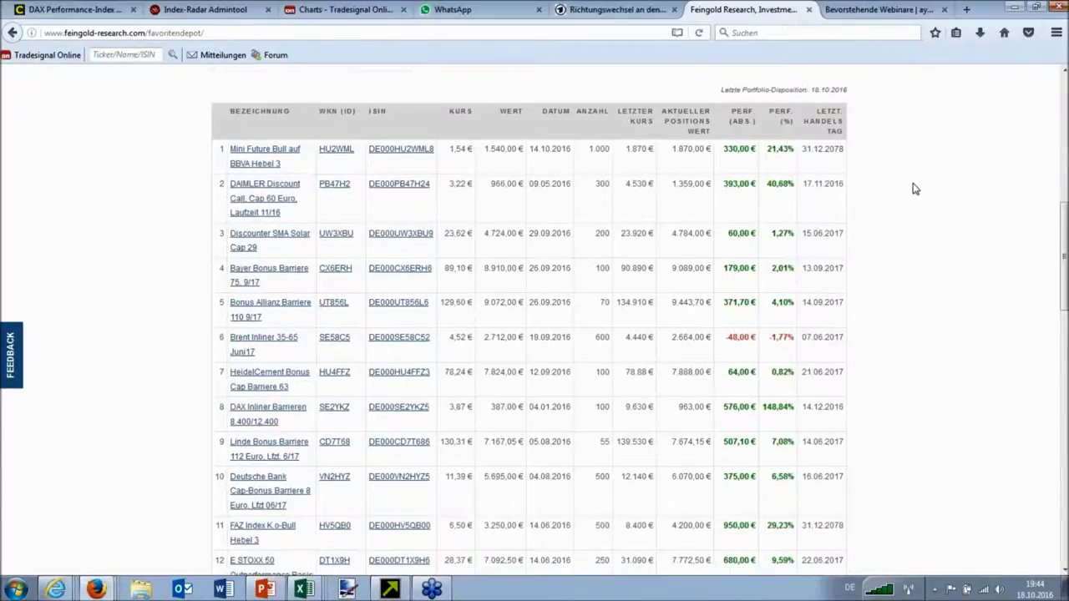
scroll(912, 192, "down", 5)
scroll(911, 194, "up", 9)
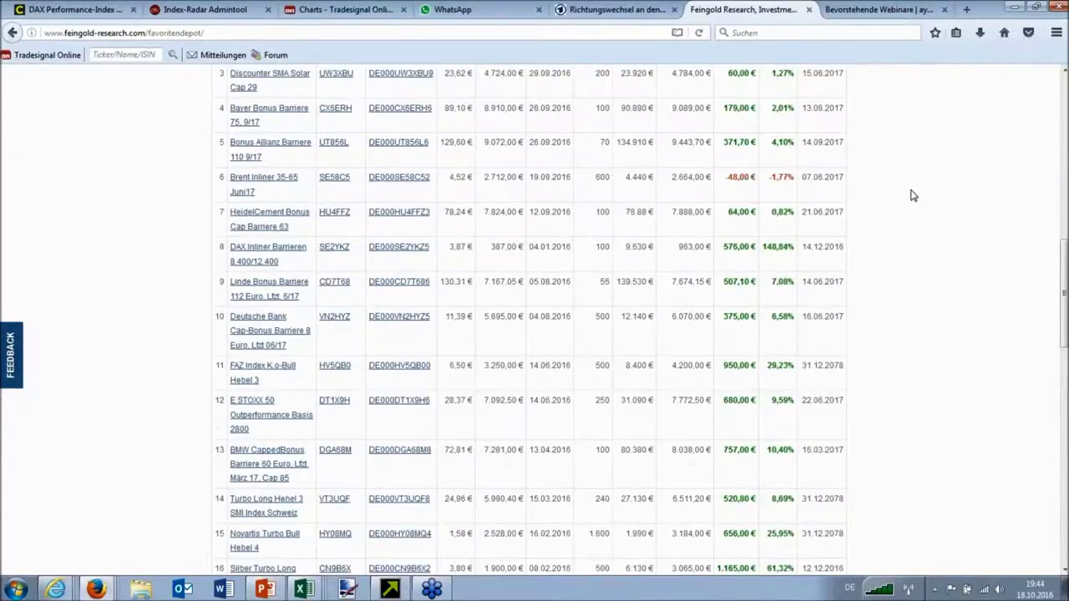
left_click(1009, 8)
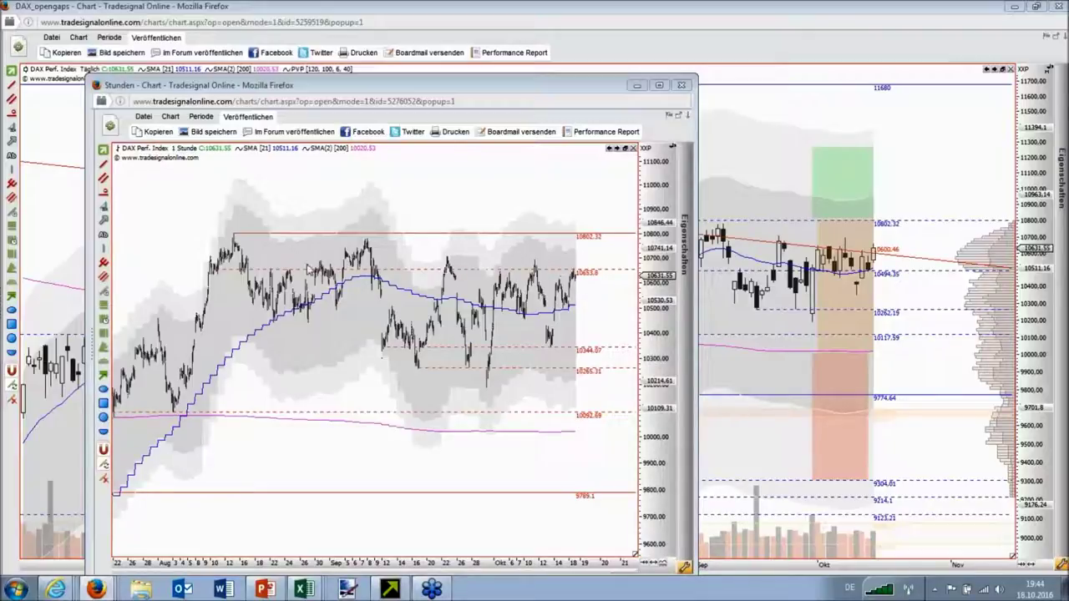
Draw a measuring line on the hourly DAX chart from the latest price down to the 10265.31 support, about -3.4 %, just beyond the last bar
mouse_move(258, 267)
left_click_drag(577, 270, 589, 369)
right_click(589, 368)
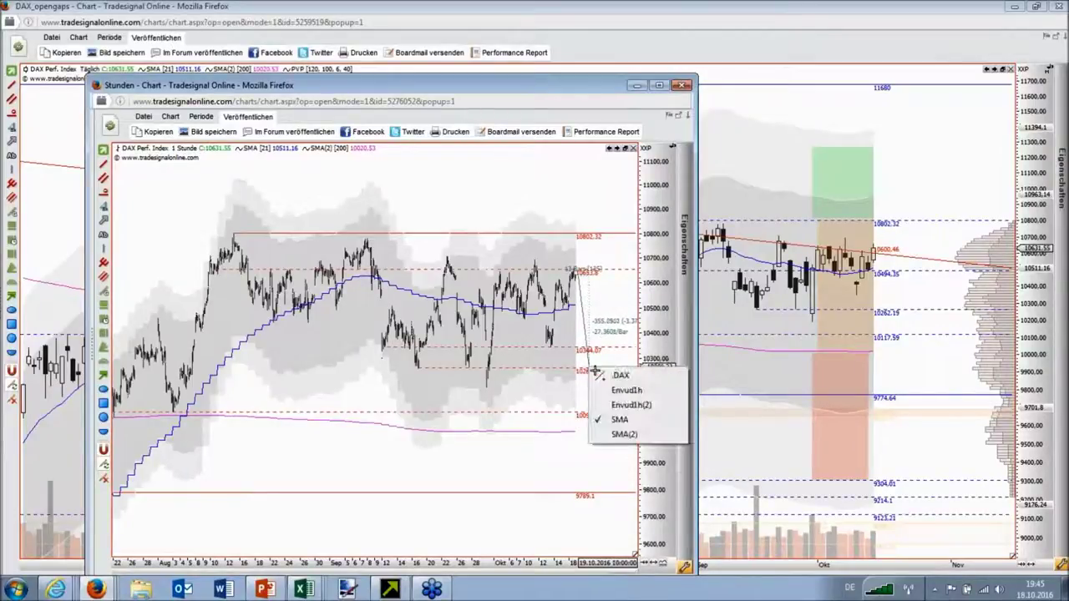
key("Escape")
scroll(588, 368, "up", 2)
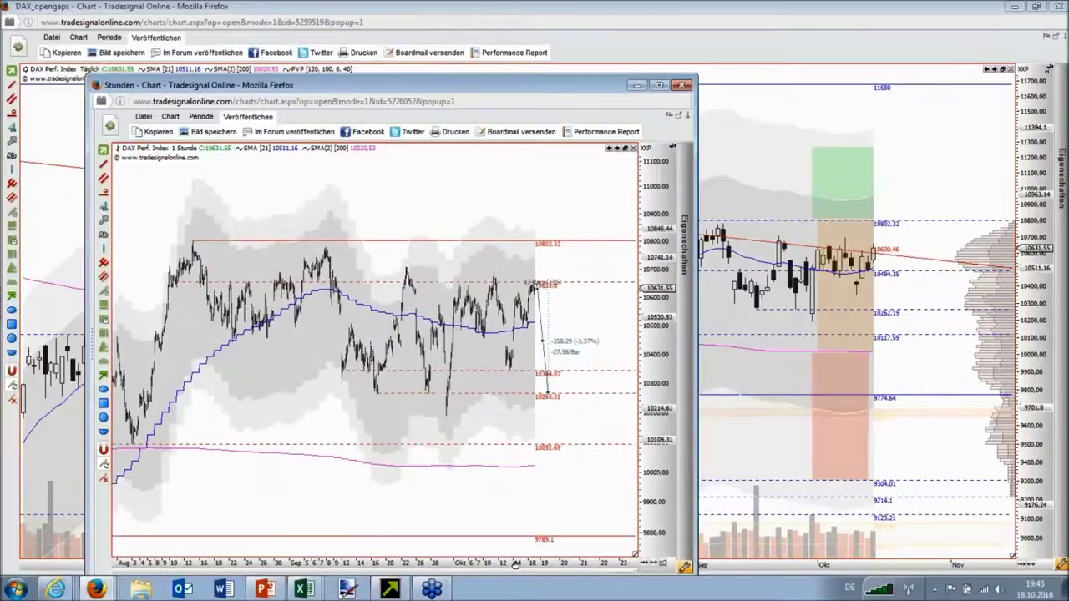
left_click_drag(539, 284, 544, 283)
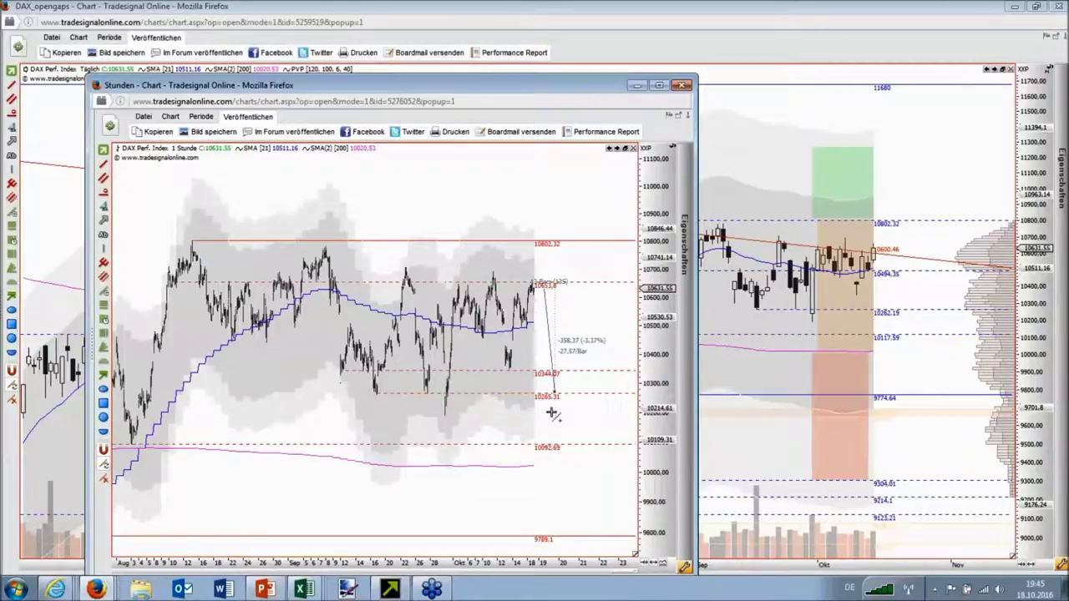
Draw a second measuring line from the latest price up to the 10802.32 resistance, about +1.5 %
left_click_drag(544, 287, 547, 232)
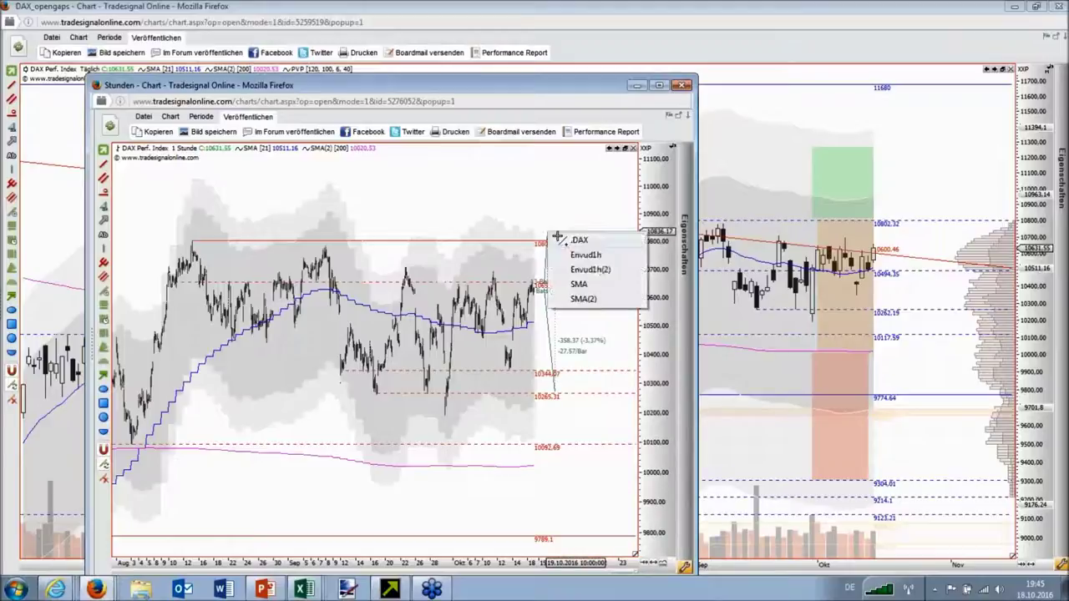
key("Escape")
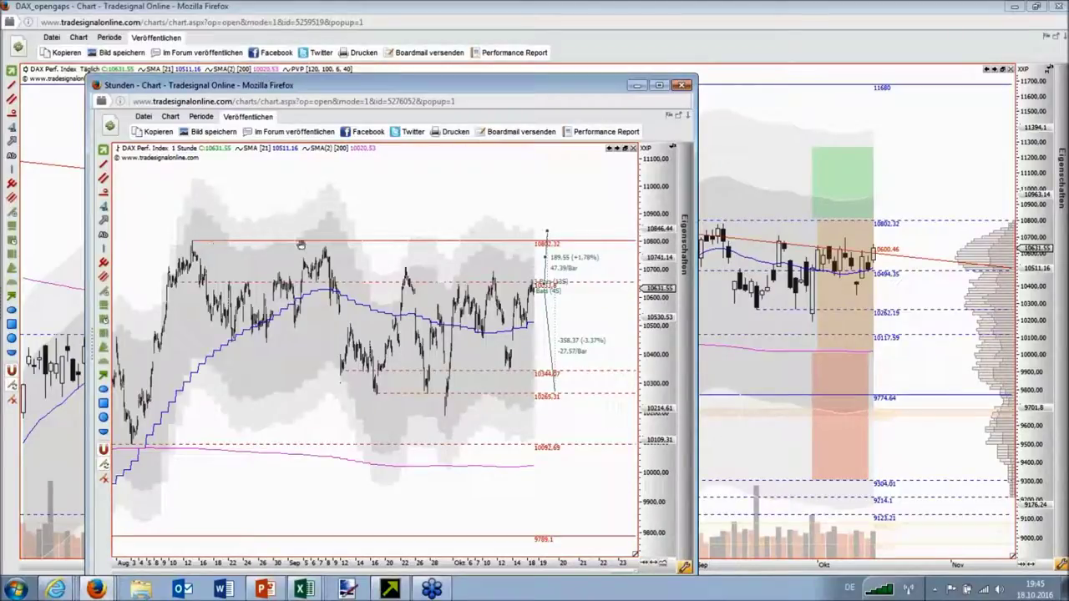
left_click_drag(548, 231, 582, 240)
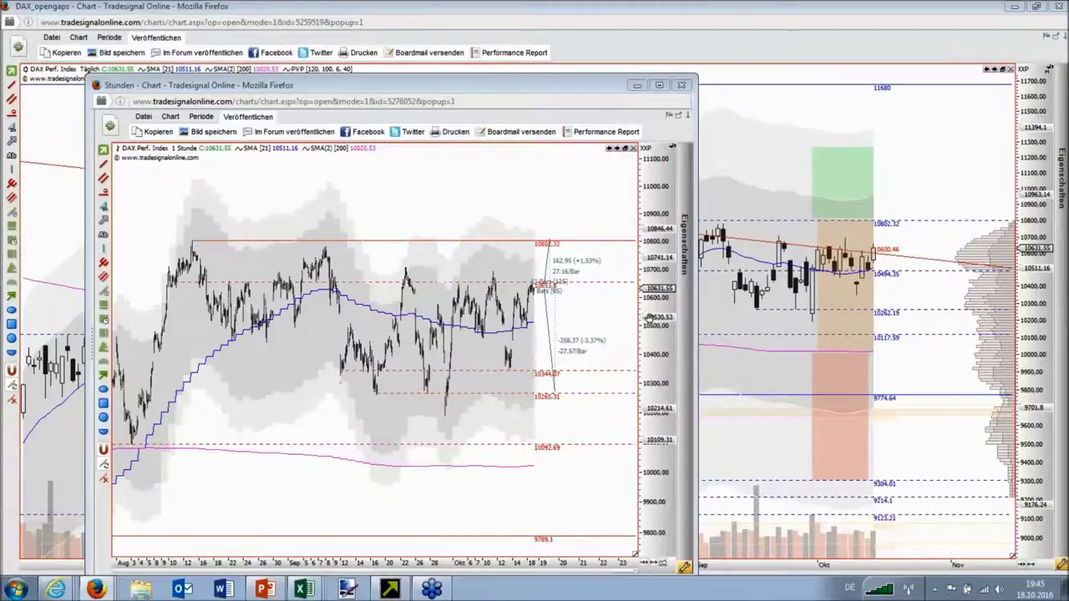
Switch to the DAX_Aktien_Perf_W workbook in Excel, maximise it and look through its sheets, ending on DAX-Aktien_Q4
left_click(622, 329)
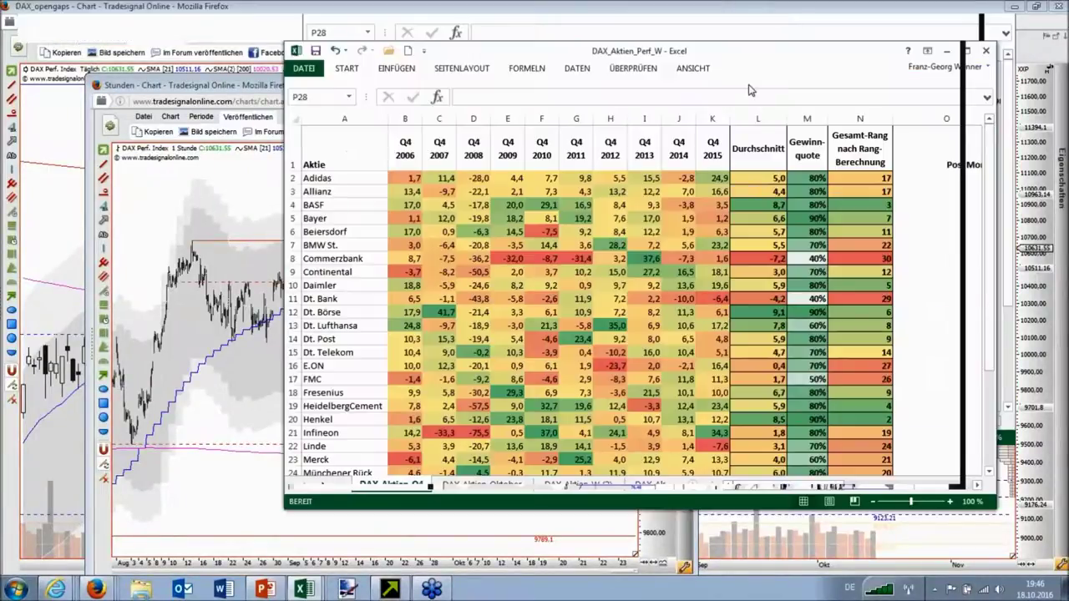
key("super+Up")
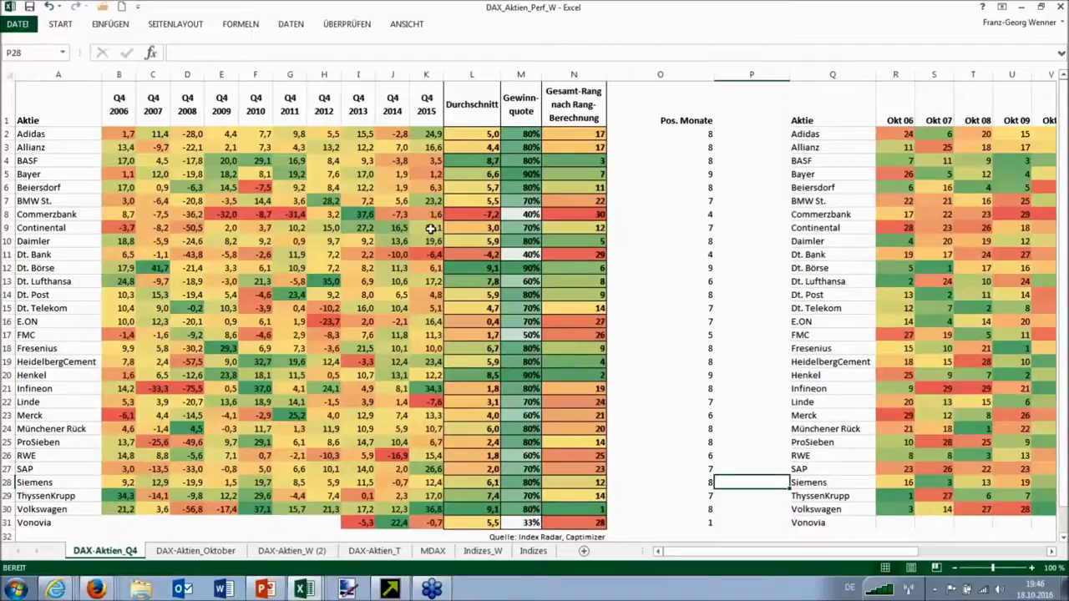
left_click(533, 551)
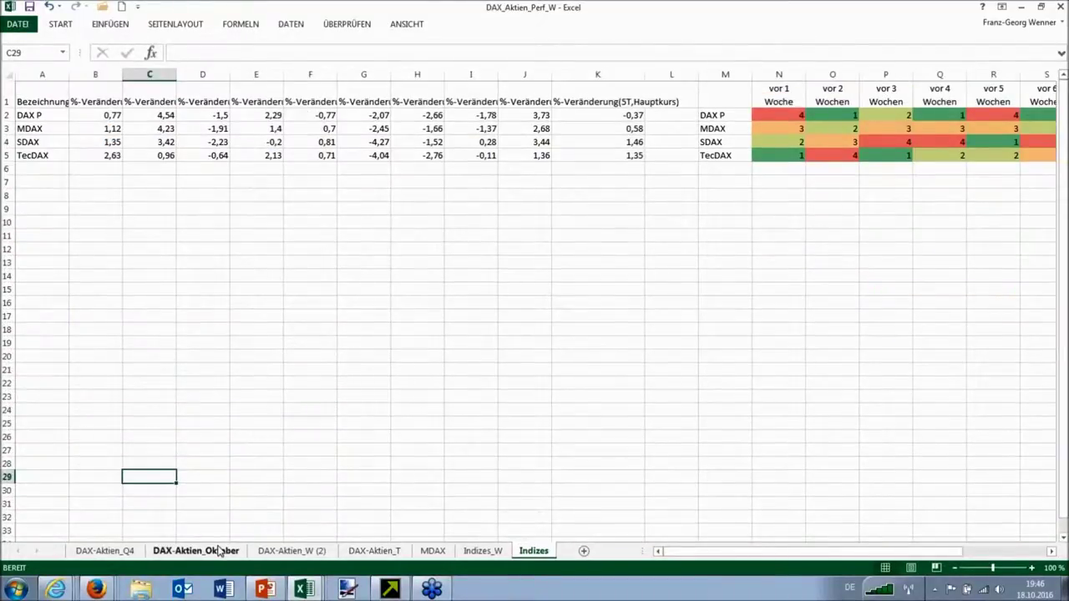
left_click(291, 551)
left_click(105, 552)
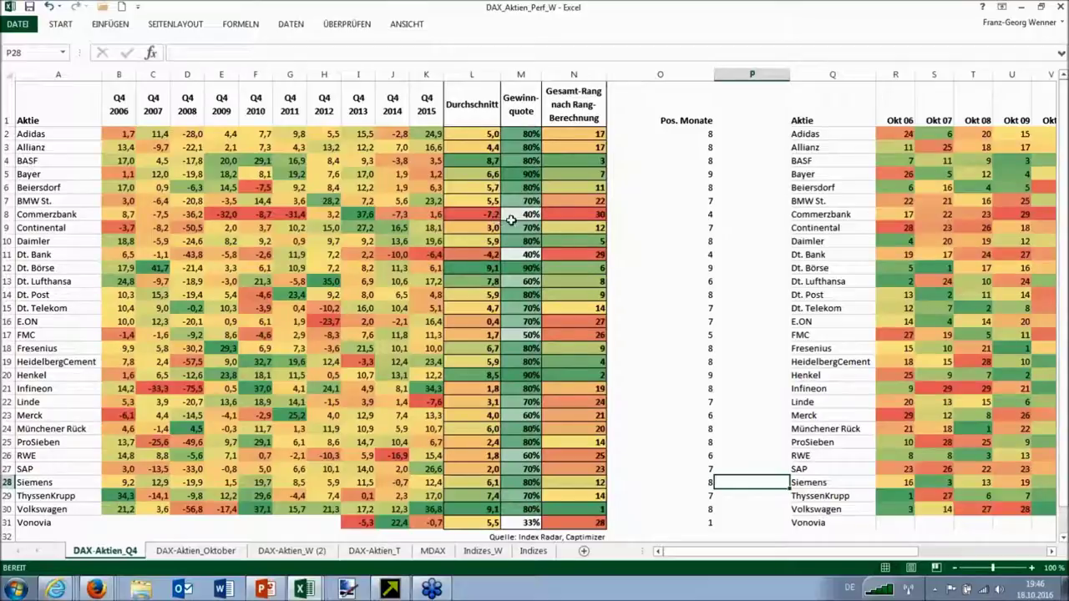
Examine the Q4 averages and hit rates of the weaker stocks Commerzbank, Dt. Bank, Dt. Lufthansa, FMC, Merck and RWE
left_click(73, 215)
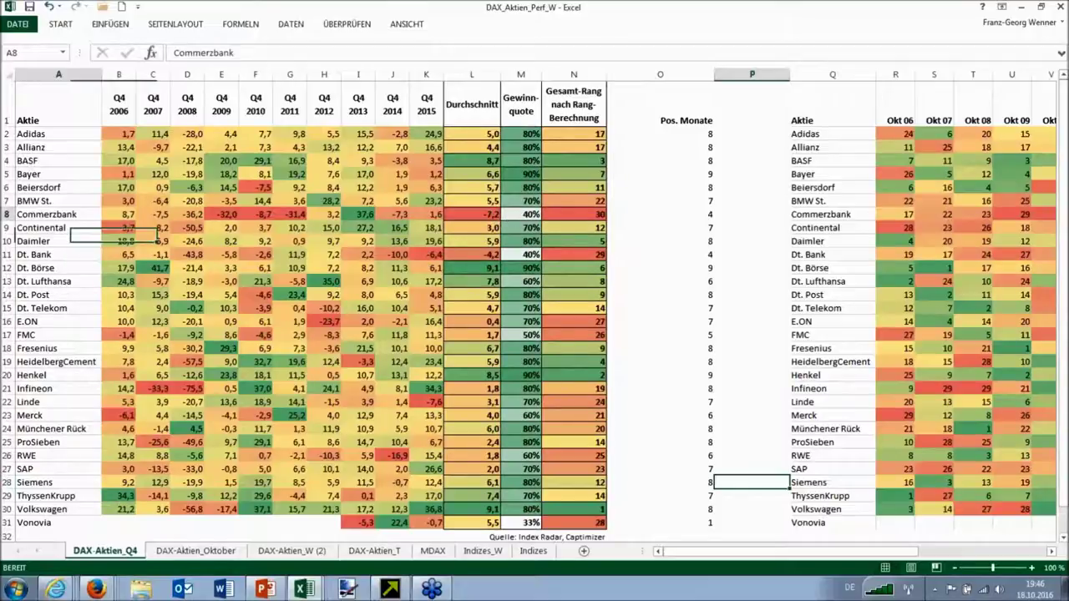
left_click(74, 254)
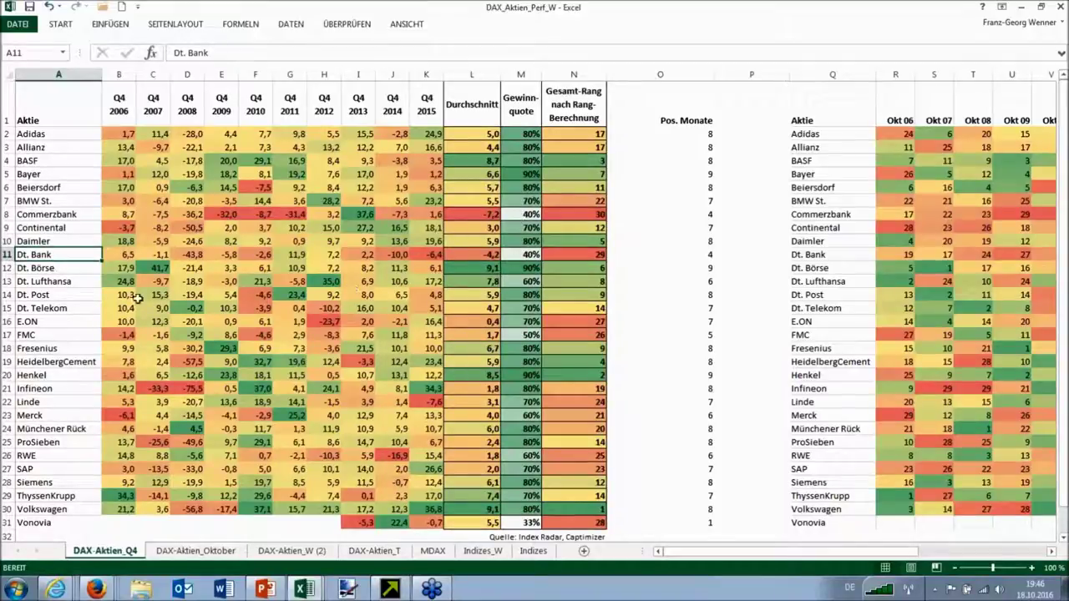
left_click(65, 284)
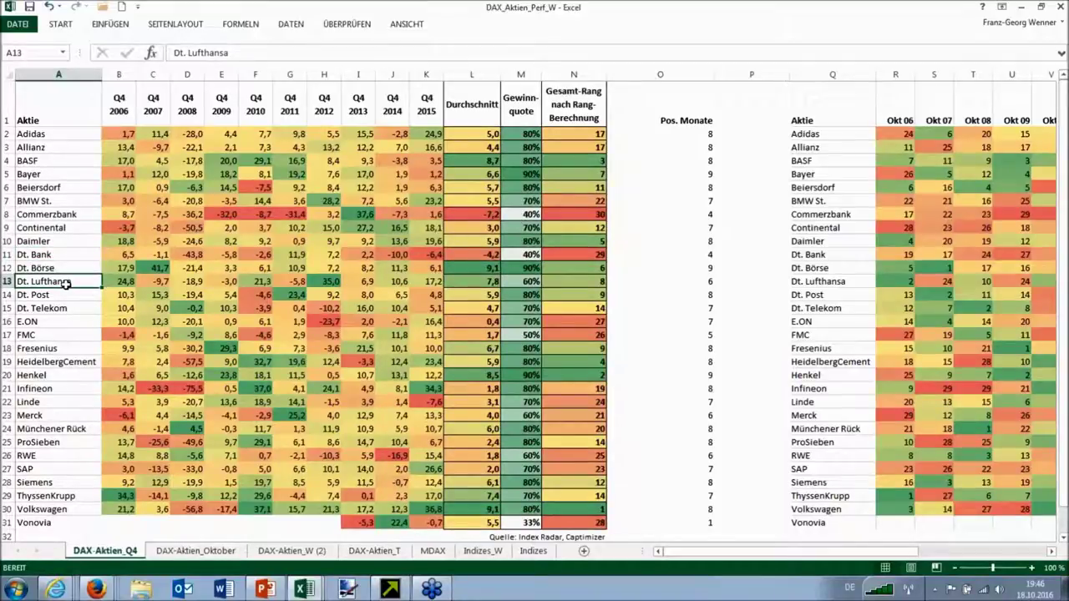
left_click(69, 335)
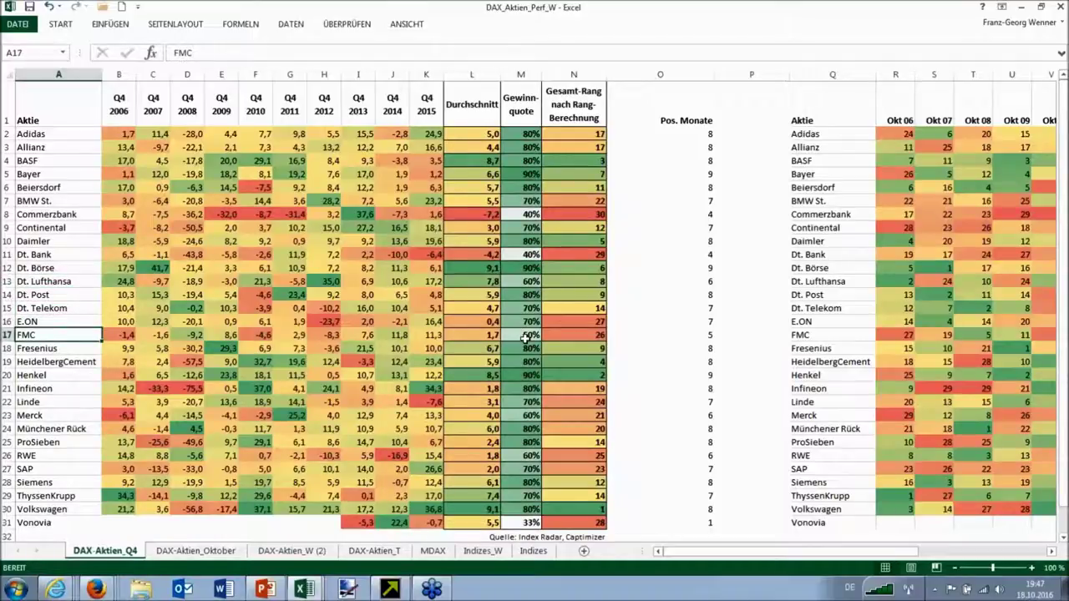
left_click(483, 337)
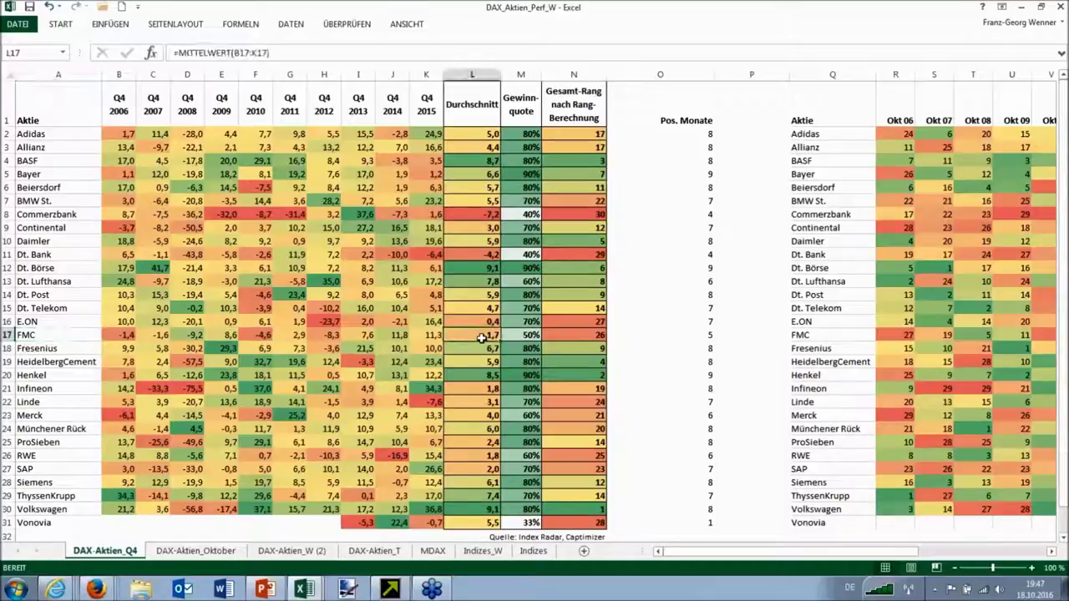
left_click(54, 415)
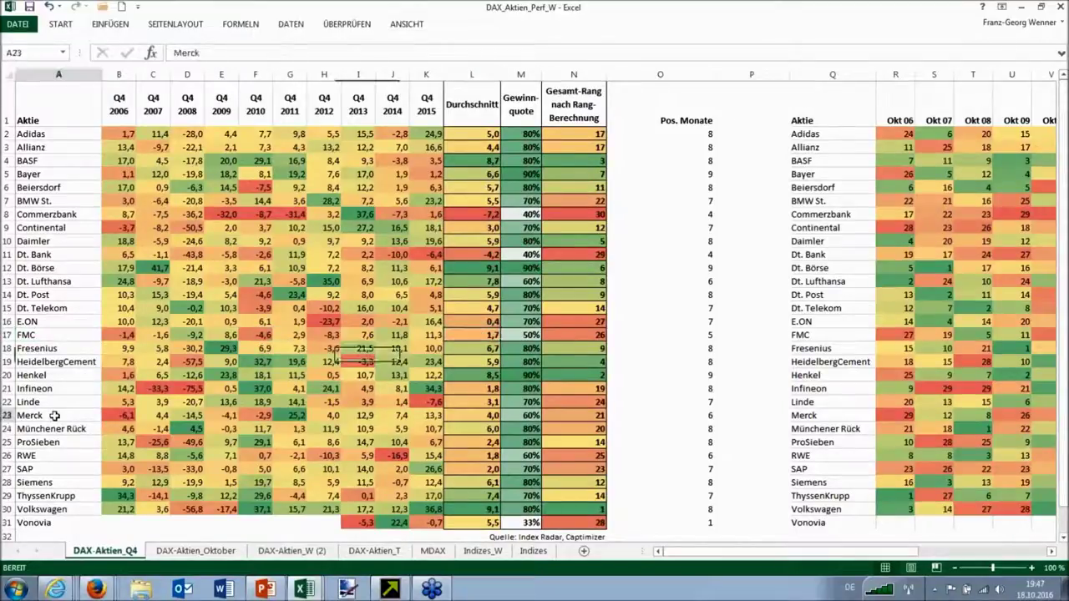
left_click(43, 469)
key("Up")
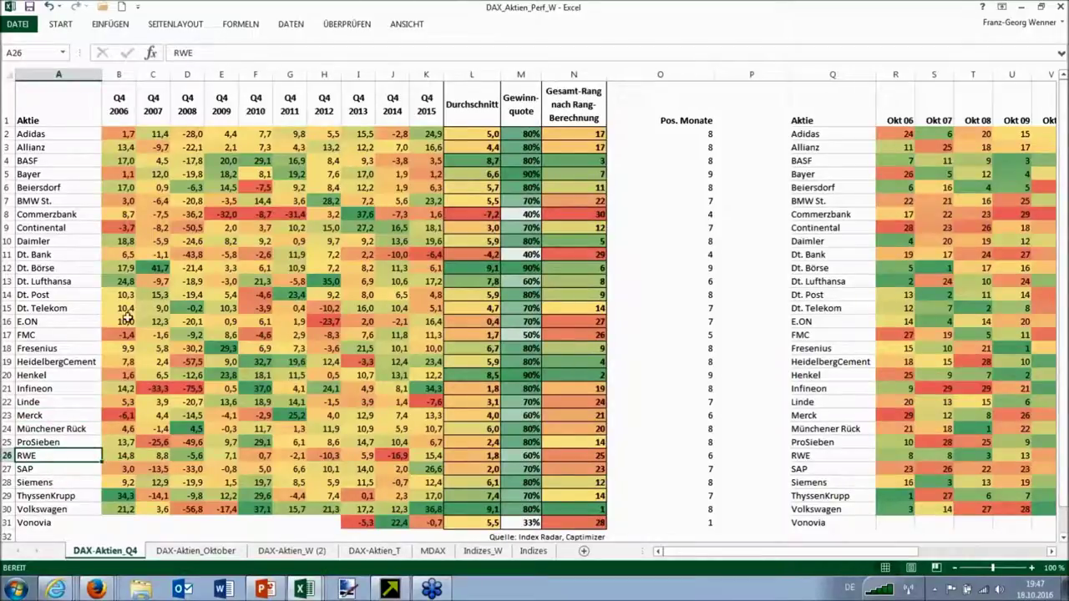
Go down the stock list from Bayer to Dt. Börse and examine their Q4 hit rates
left_click(59, 174)
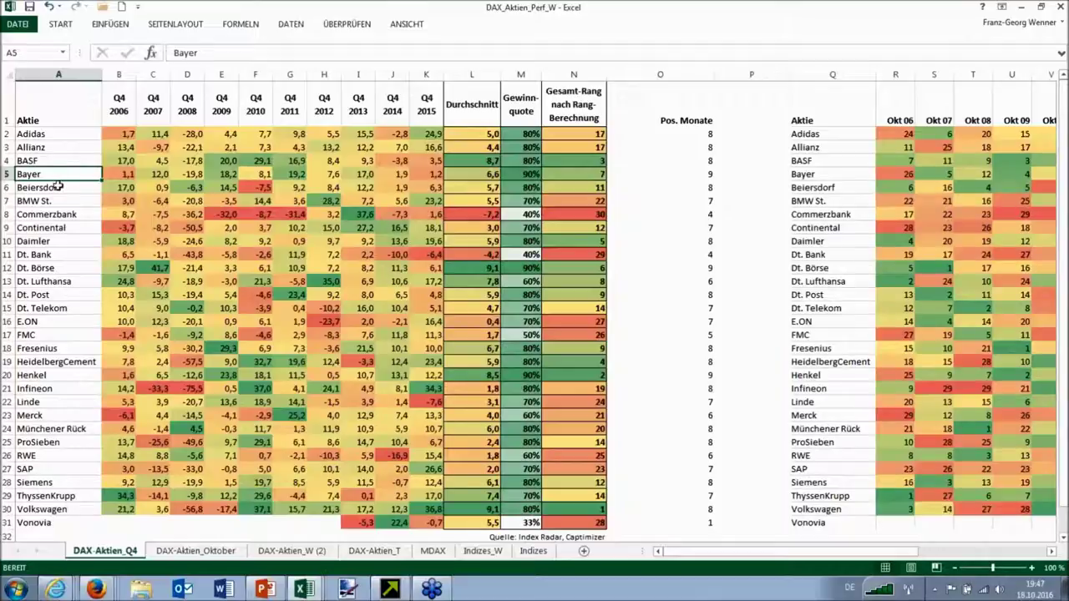
key("Down")
key("Down")
key("Down")
key("Down")
key("Down")
key("Down")
key("Down")
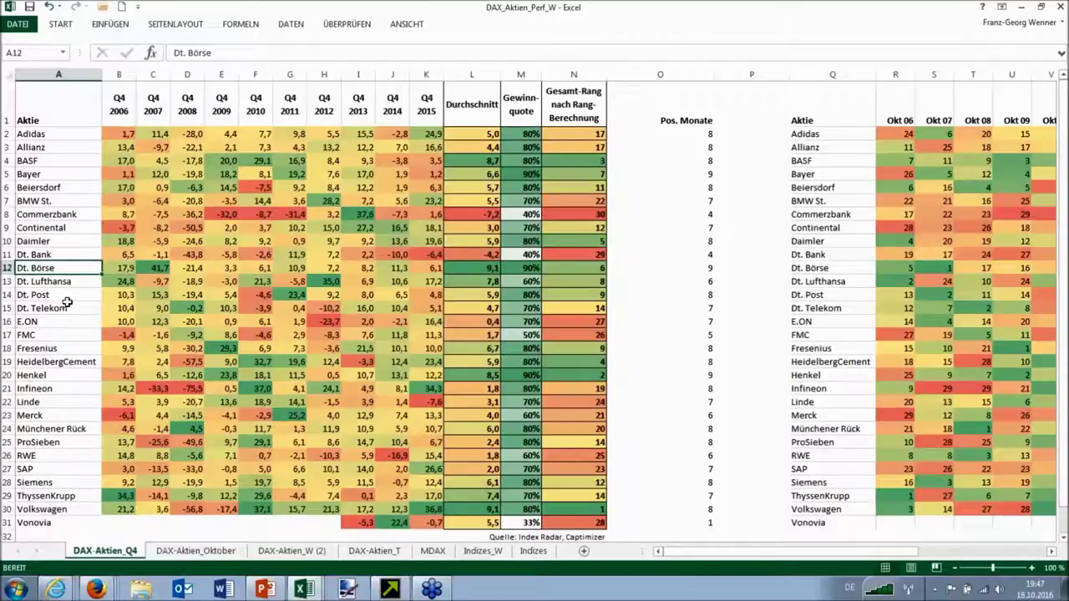
Check the Q4 hit rate of Dt. Post and the average Q4 performance of BASF
left_click(528, 296)
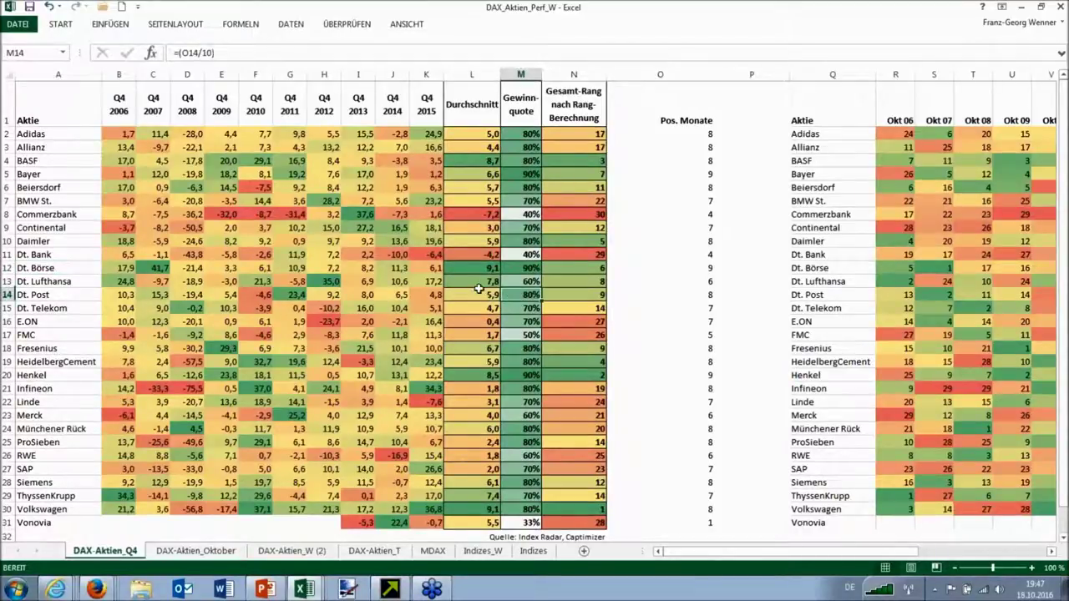
left_click(29, 160)
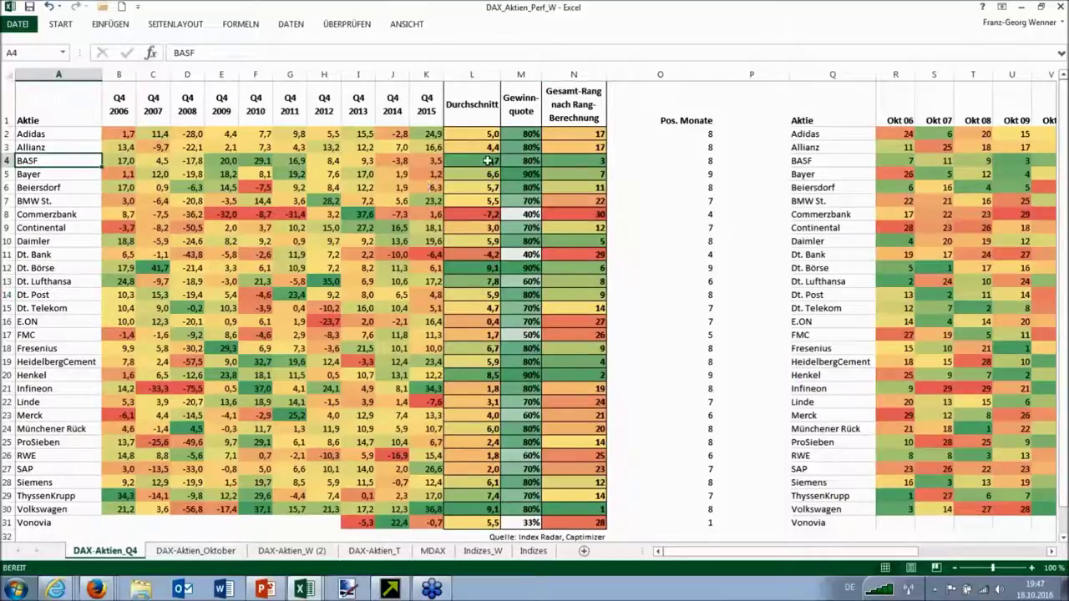
left_click(488, 161)
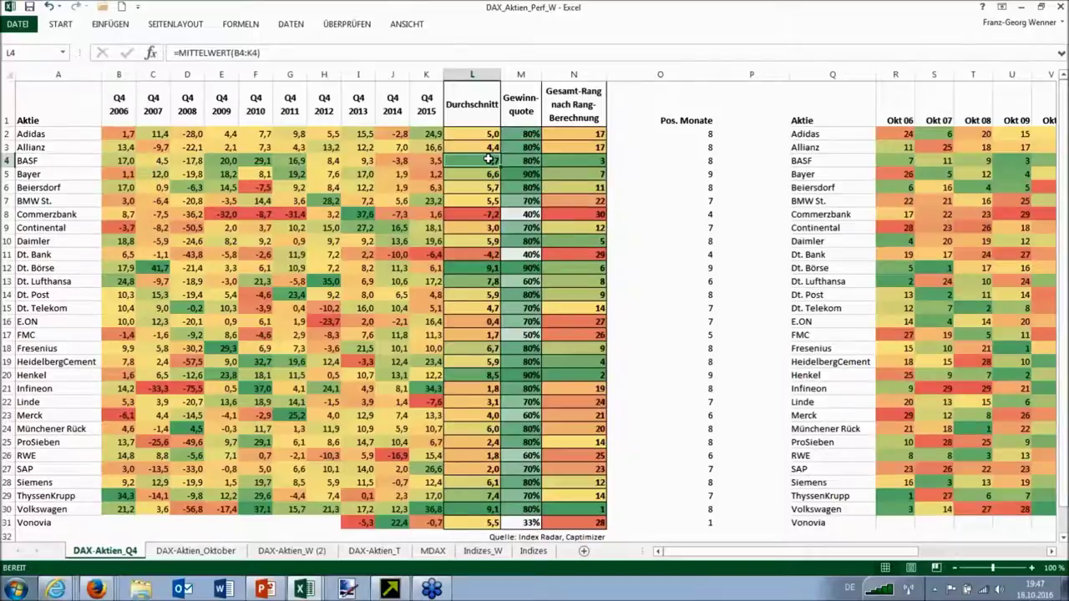
Check the Q4 hit rates of BASF and Henkel and Henkel's Q4 2008 performance
left_click(530, 160)
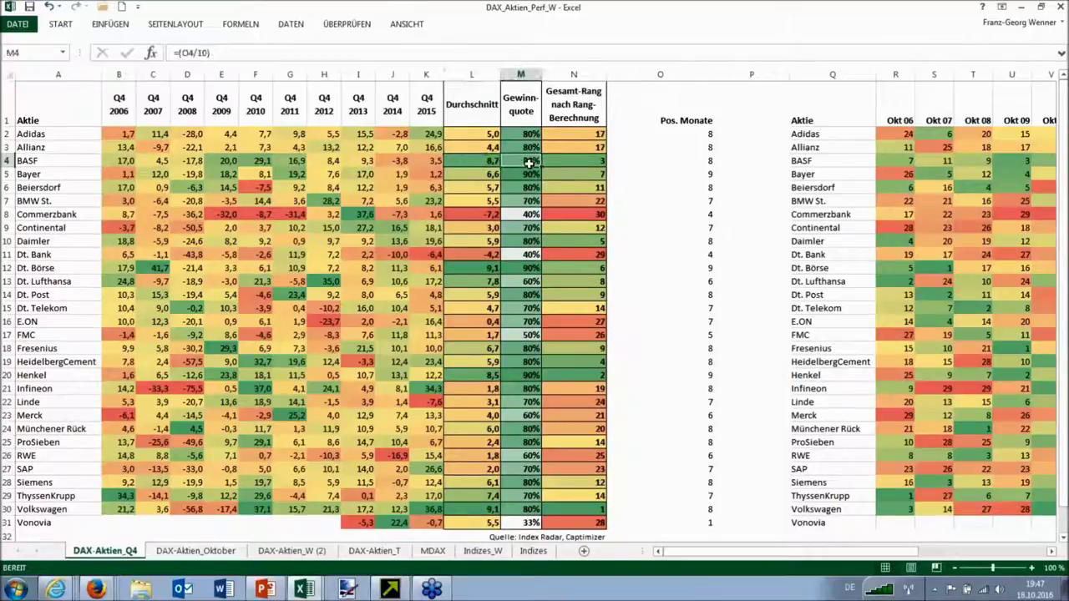
left_click(519, 373)
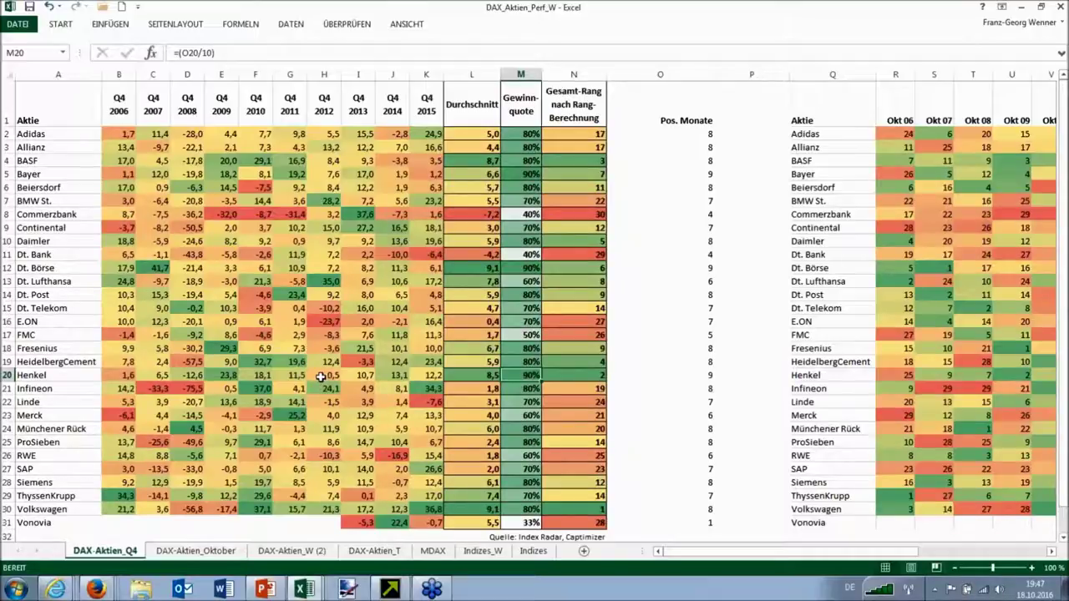
left_click(191, 383)
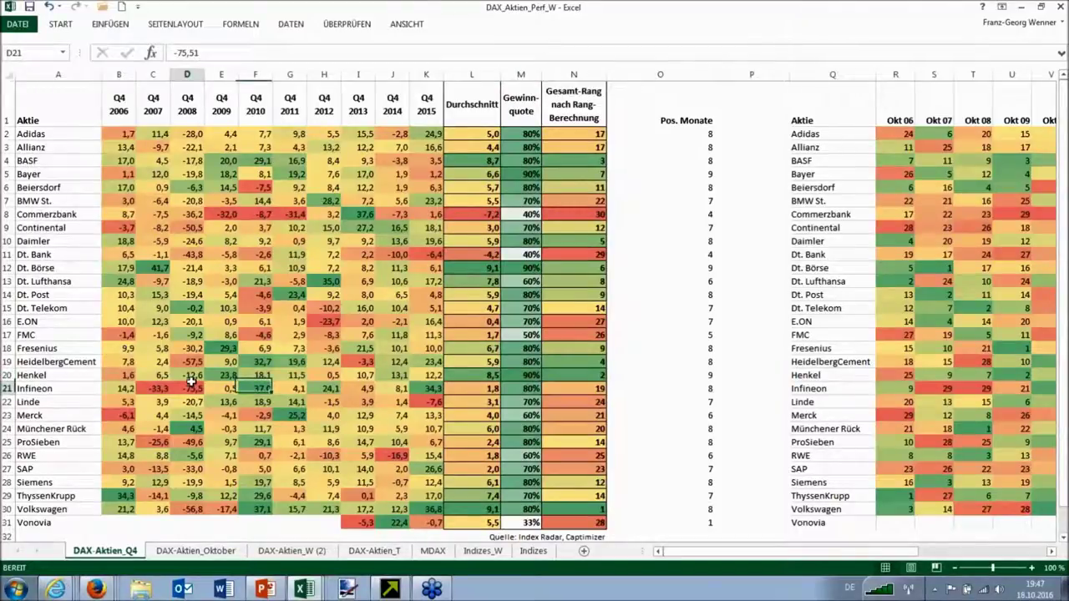
left_click(194, 375)
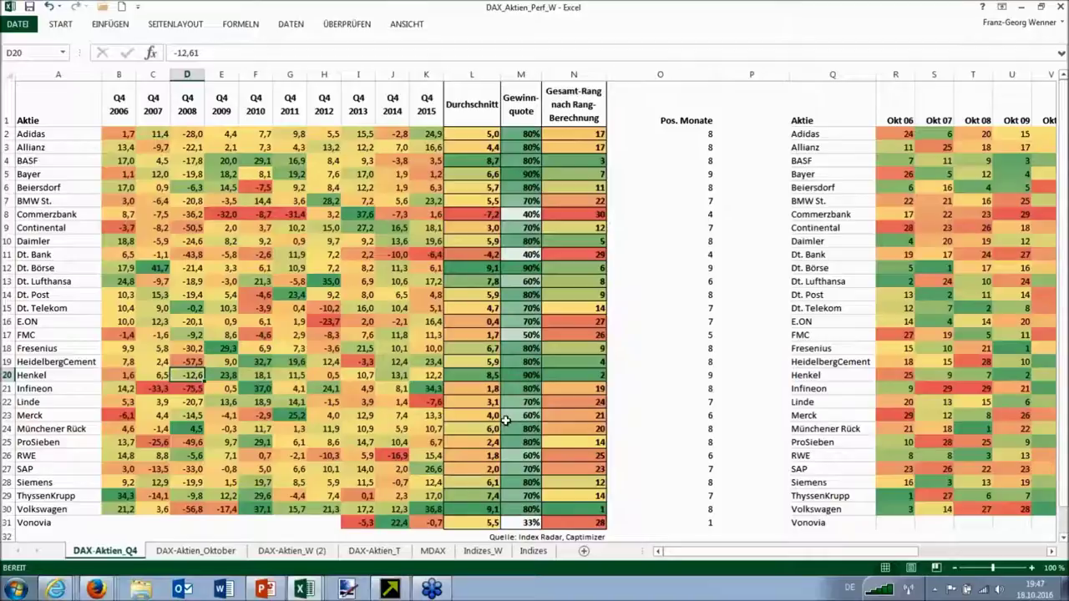
Examine the Q4 hit rates of Münchener Rück and ProSieben and the average Q4 performance of Münchener Rück
left_click_drag(64, 428, 64, 442)
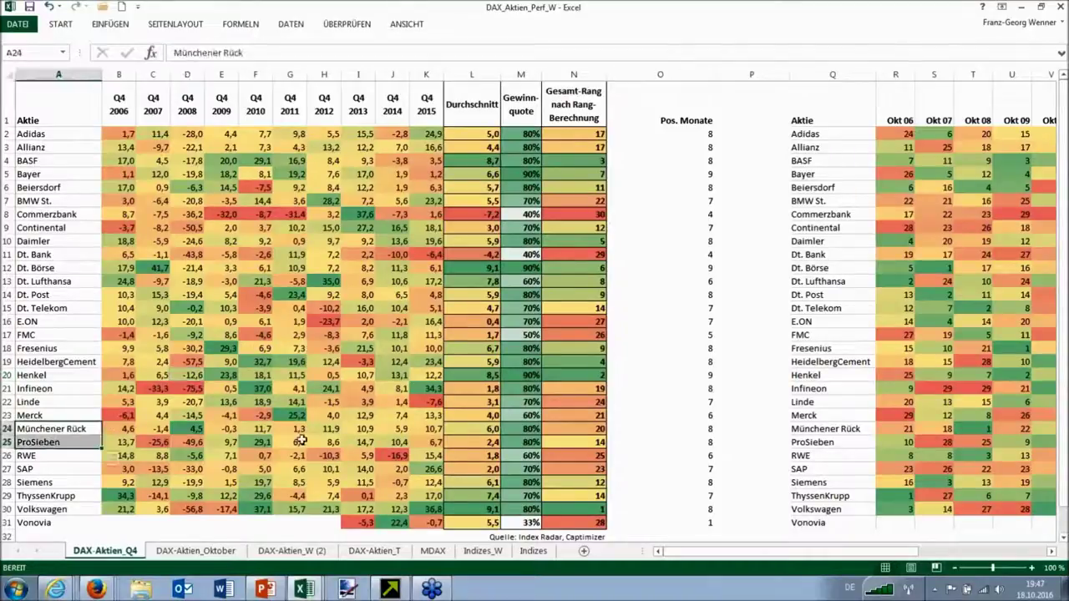
left_click(518, 432)
left_click_drag(517, 432, 518, 443)
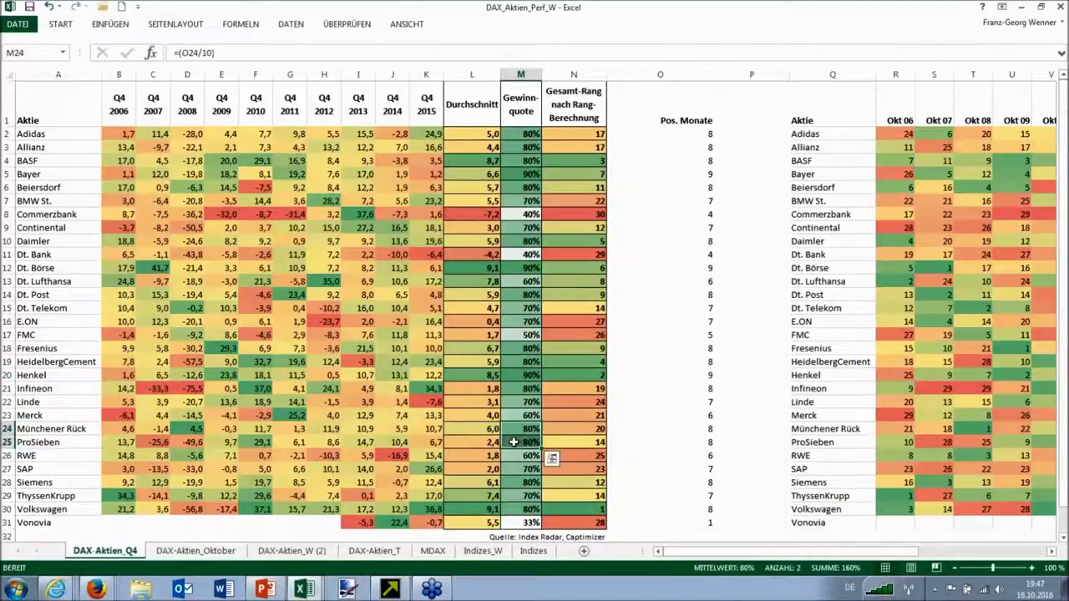
key("Left")
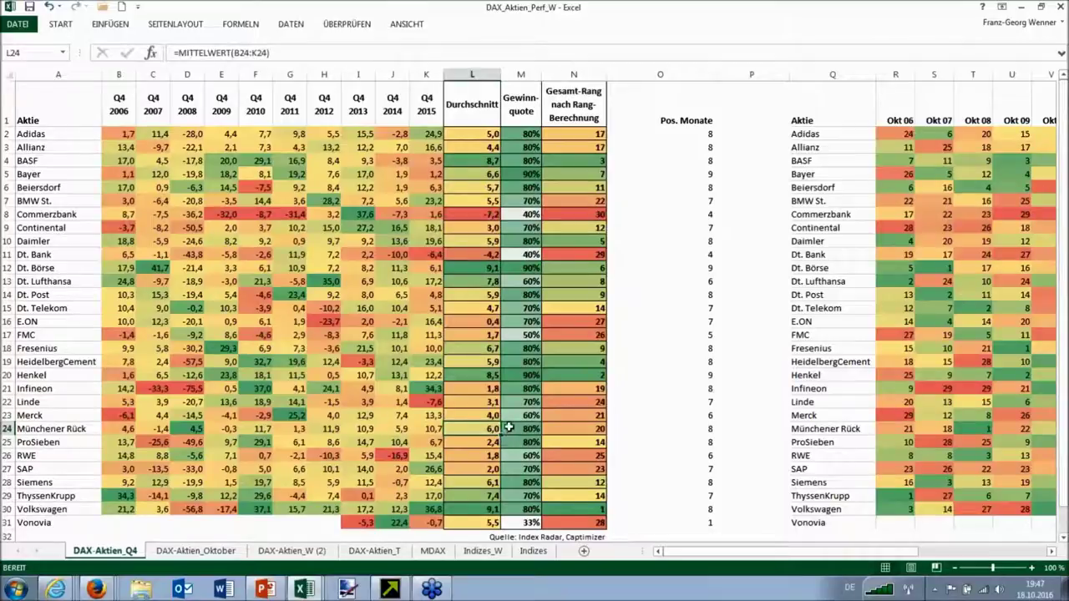
Examine the Q4 averages and hit rates of Siemens, ThyssenKrupp and Volkswagen
left_click(520, 483)
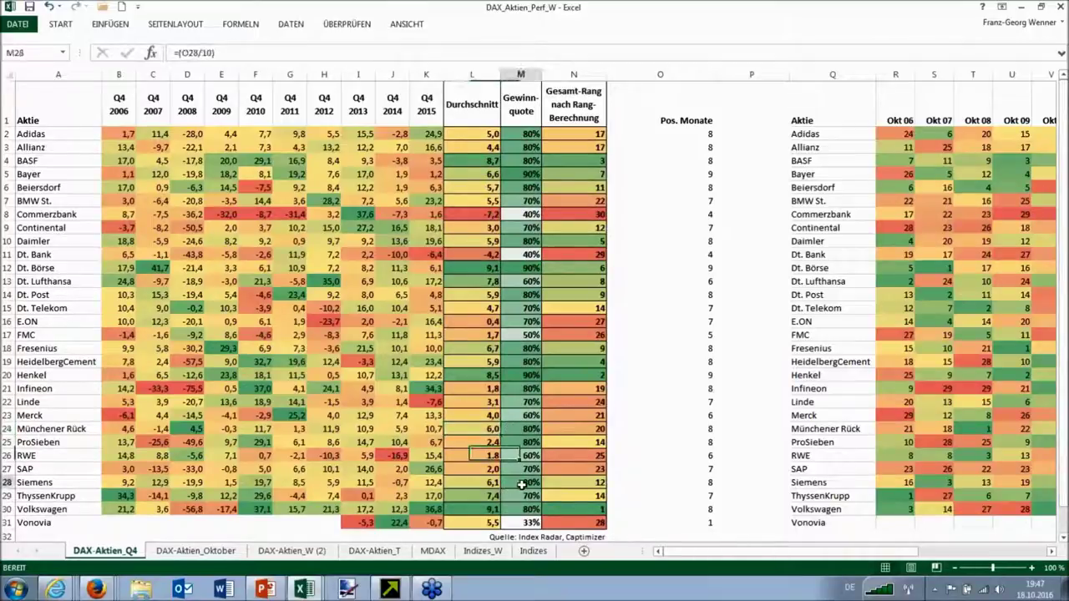
left_click(486, 496)
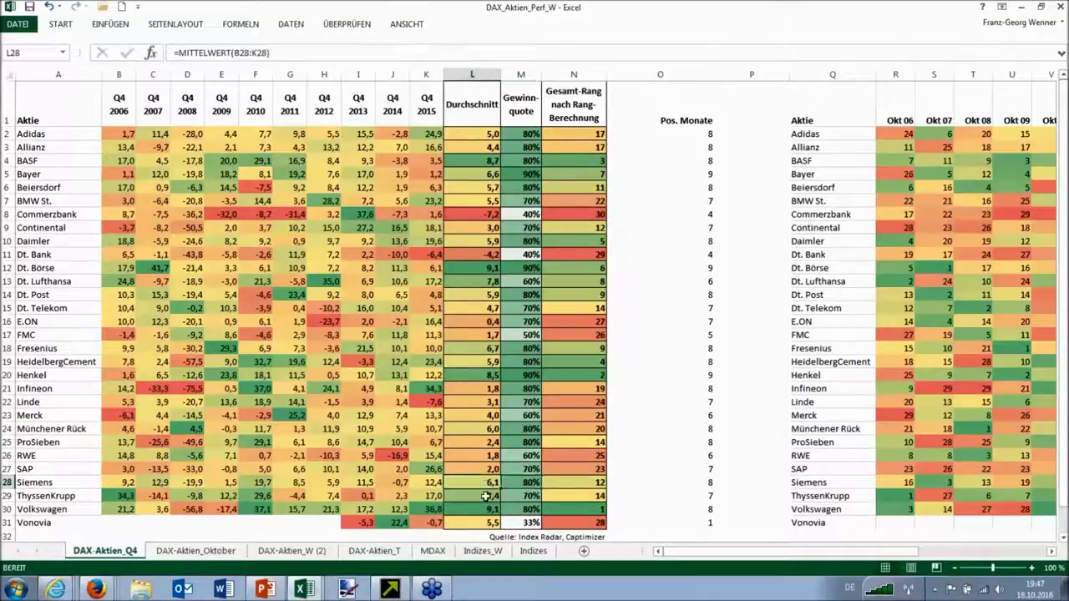
left_click(519, 497)
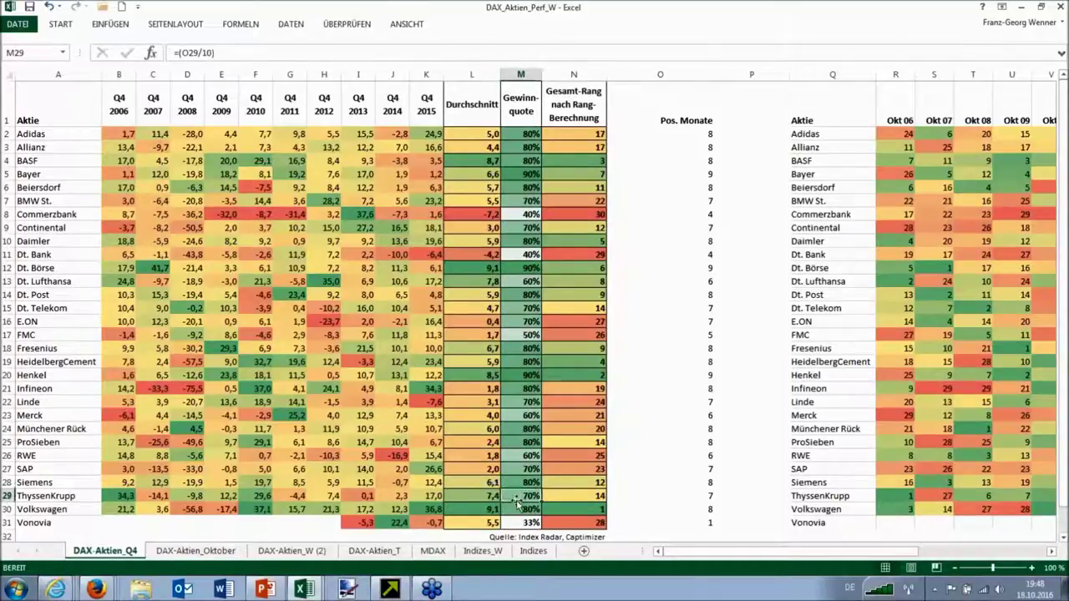
left_click(507, 509)
left_click(470, 511)
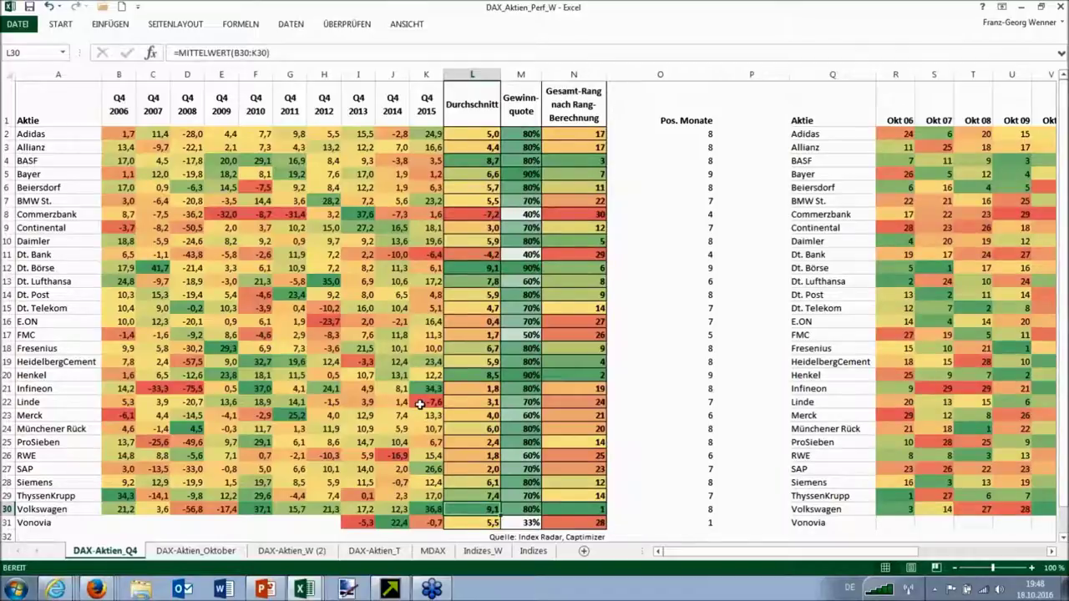
Review BASF's average Q4 performance and the hit rates of BASF and Bayer
left_click(471, 162)
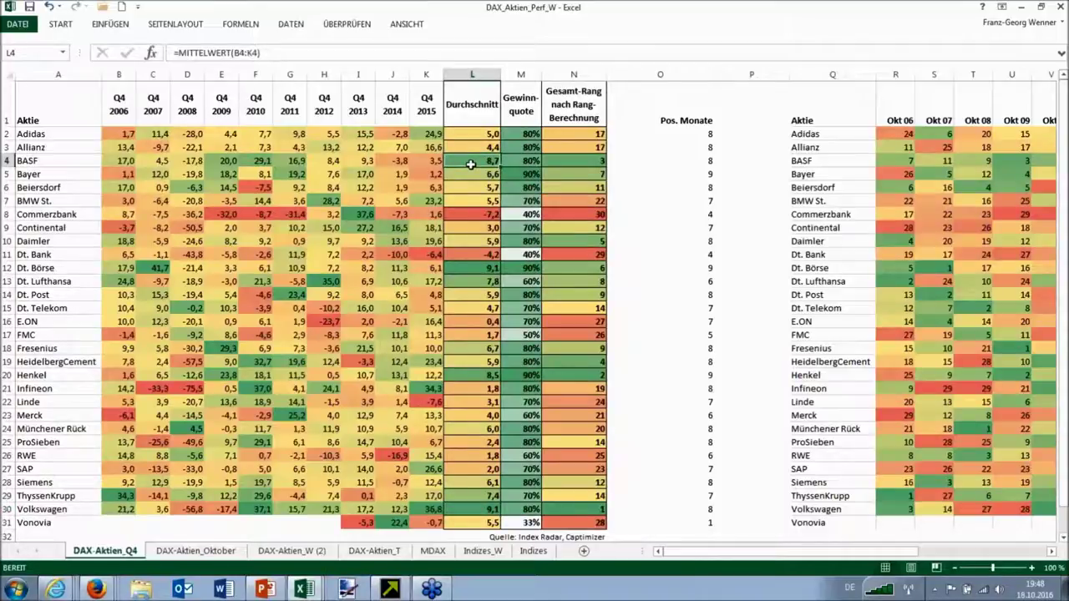
left_click(516, 164)
left_click_drag(517, 167, 517, 173)
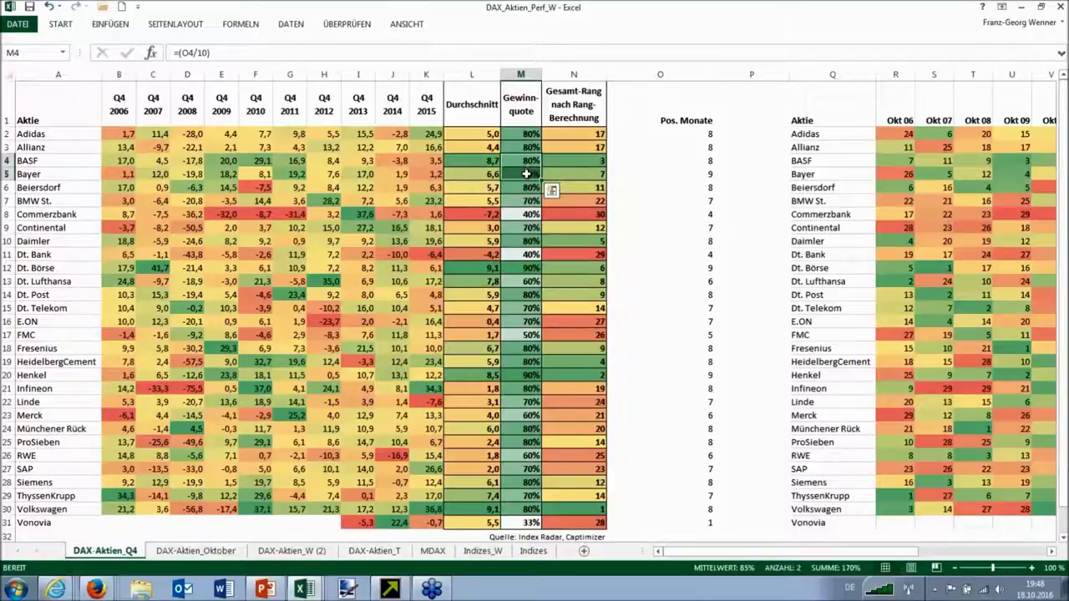
Point out the source note below the Q4 table and the Durchschnitt and Gewinnquote column headings
left_click(522, 536)
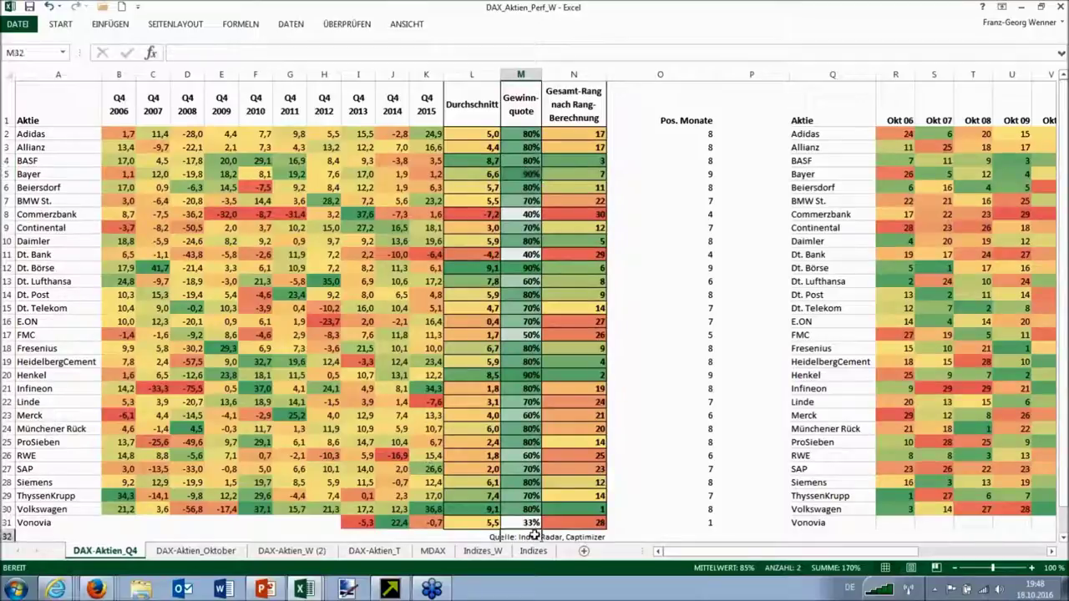
left_click(582, 536)
left_click(372, 321)
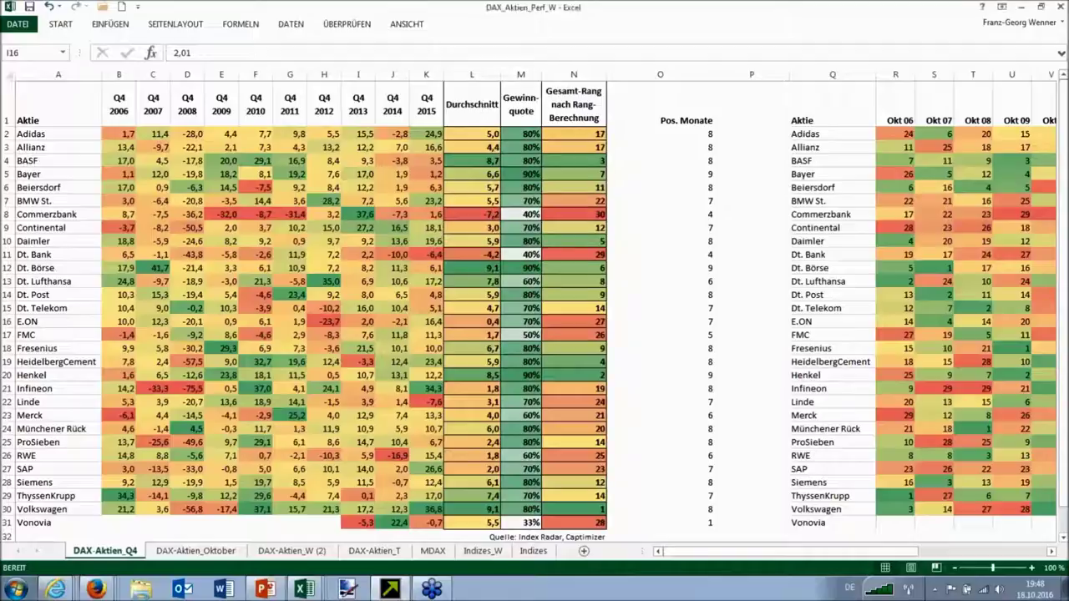
left_click(490, 106)
left_click(523, 111)
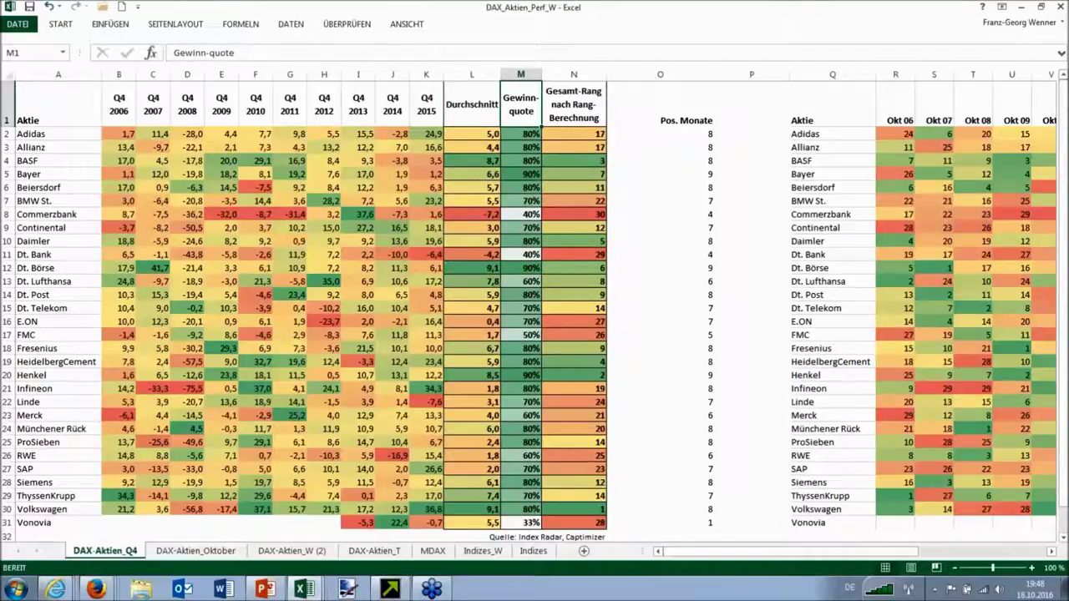
Switch to Captimizer, maximise it and generate a ranking list from the HDAX-Scan_AbweichungHochs template
left_click(389, 589)
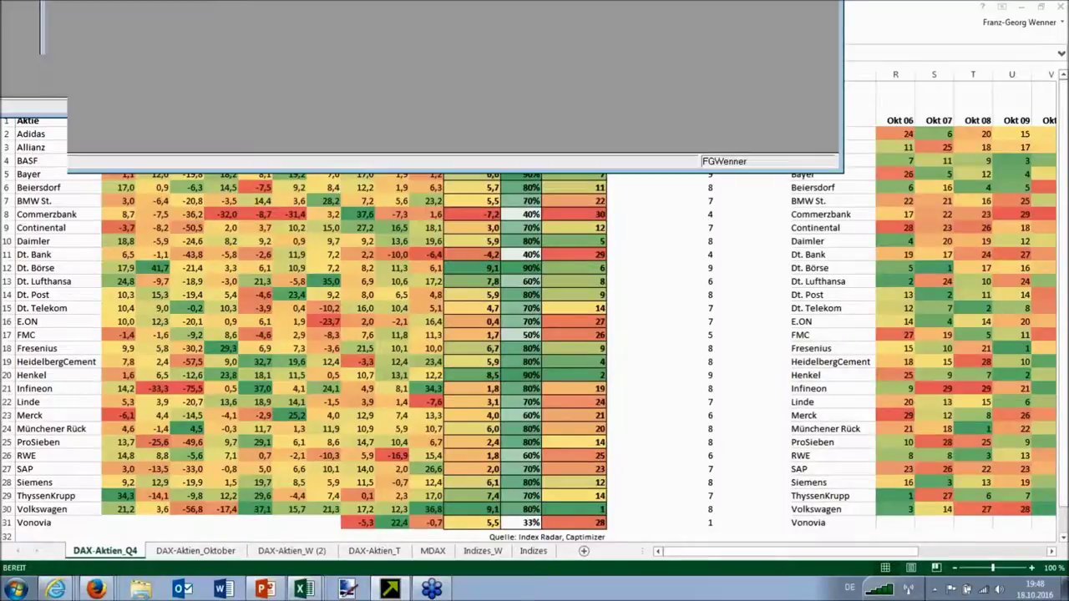
double_click(517, 167)
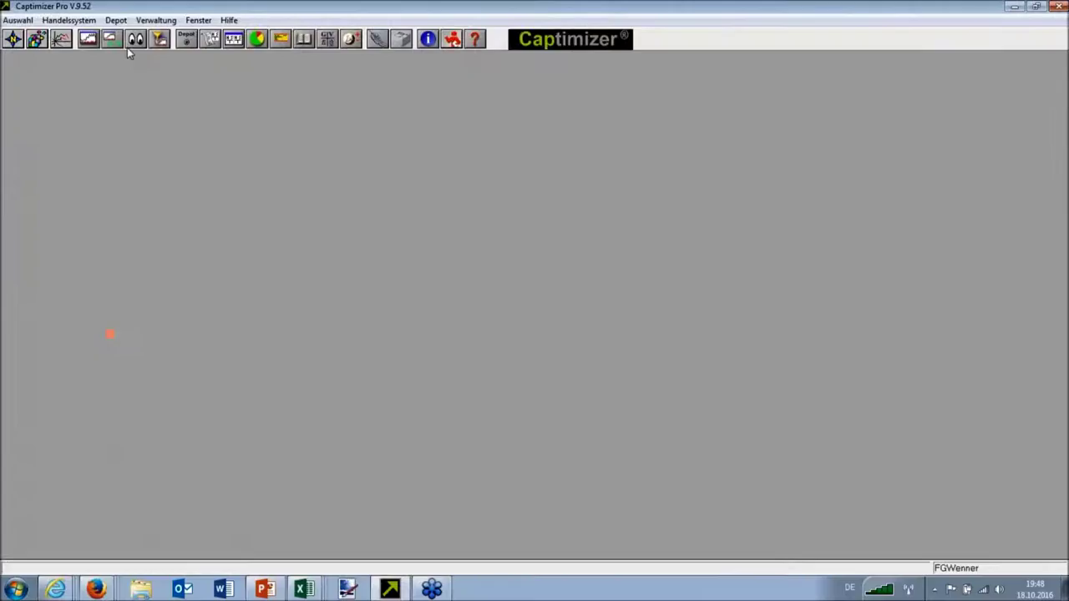
left_click(160, 39)
left_click(198, 76)
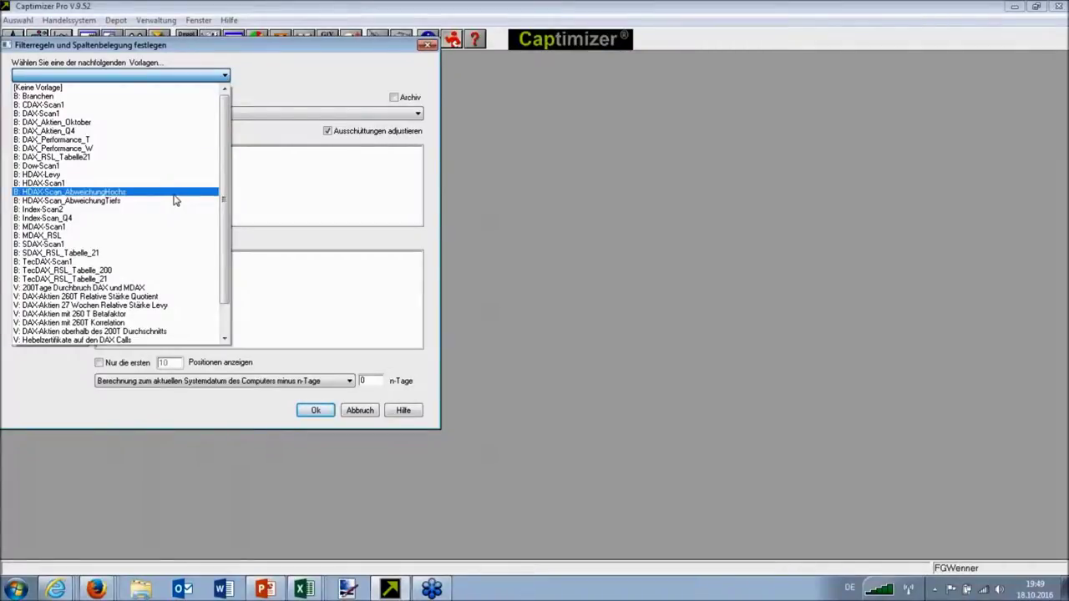
left_click(174, 193)
left_click(314, 410)
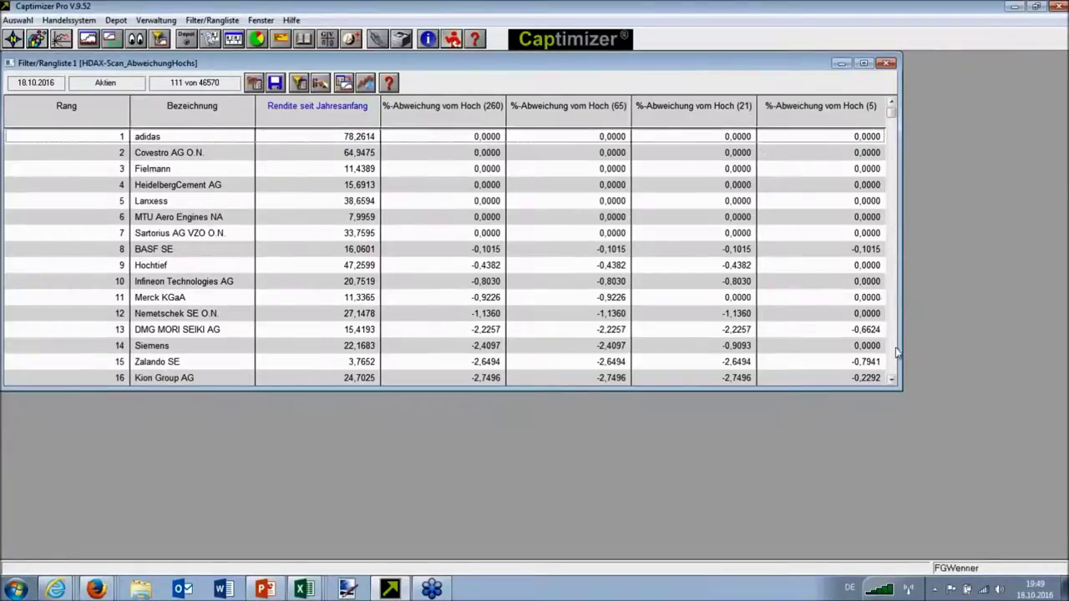
Resize the ranking list to about half the workspace width and full height, and highlight Infineon Technologies
left_click_drag(899, 390, 542, 559)
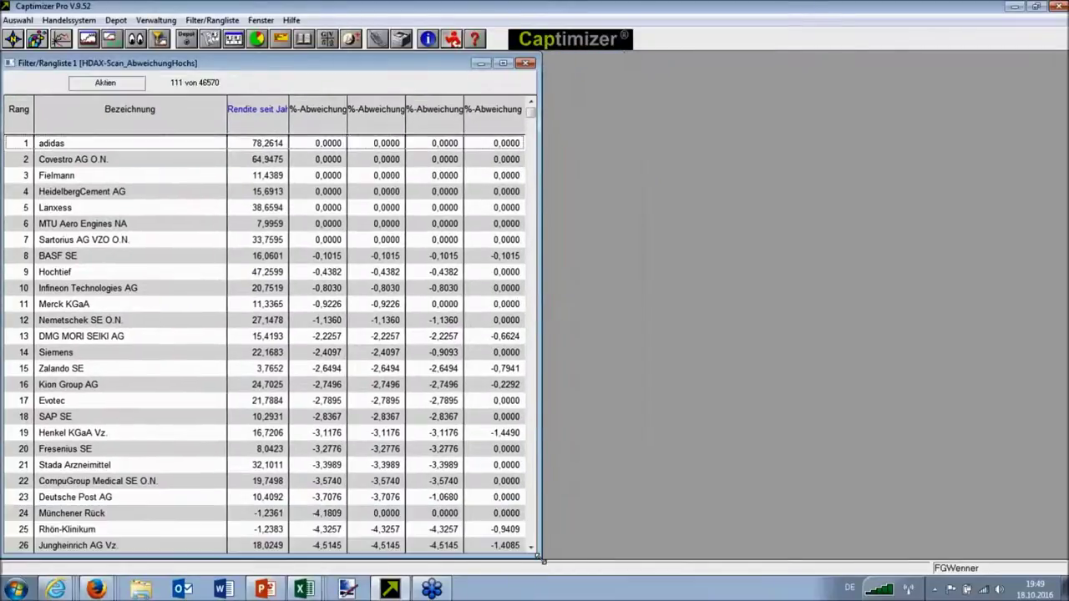
left_click(267, 289)
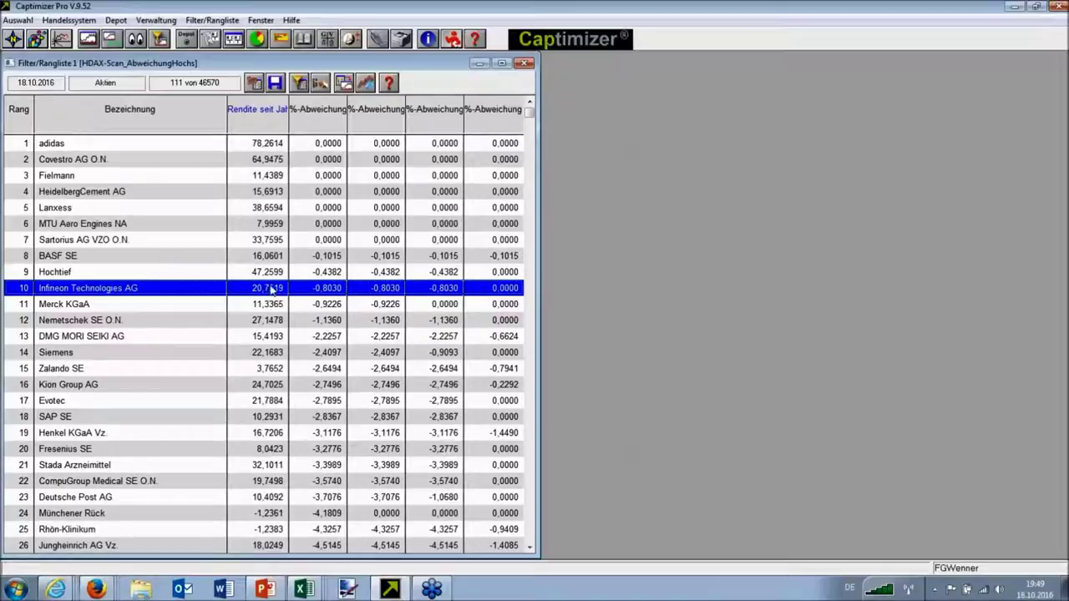
Sort the ranking list first by percentage deviation from the 65-day high and finally by deviation from the 260-day high
right_click(330, 120)
right_click(374, 110)
left_click(398, 138)
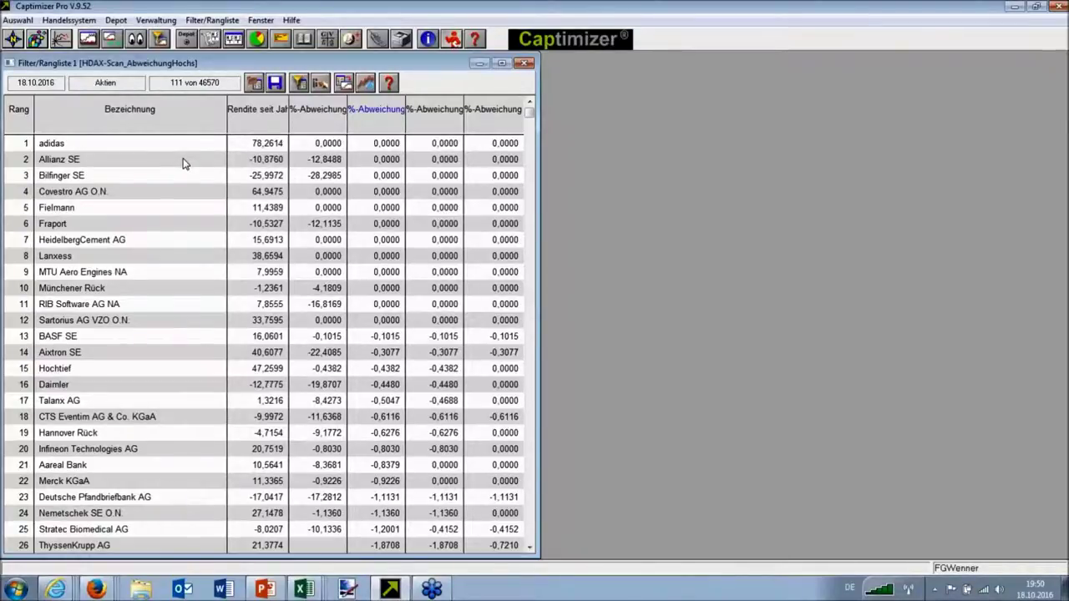
right_click(316, 116)
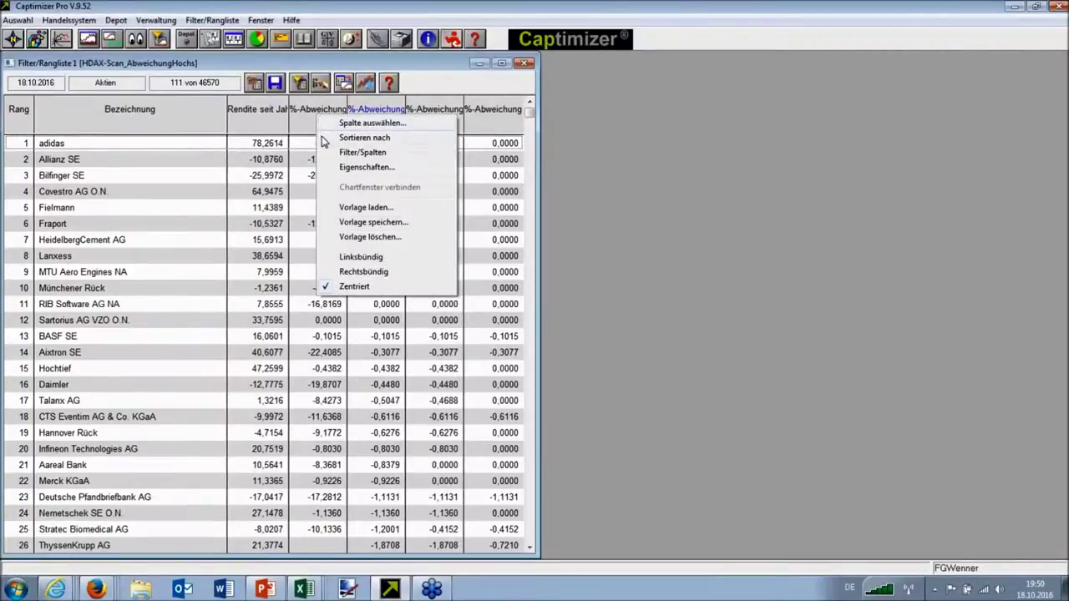
left_click(324, 140)
Open the adidas chart with the Scan mit Abweichung 21TL template and fit it beside the ranking list, showing April to October 2016
left_click(155, 146)
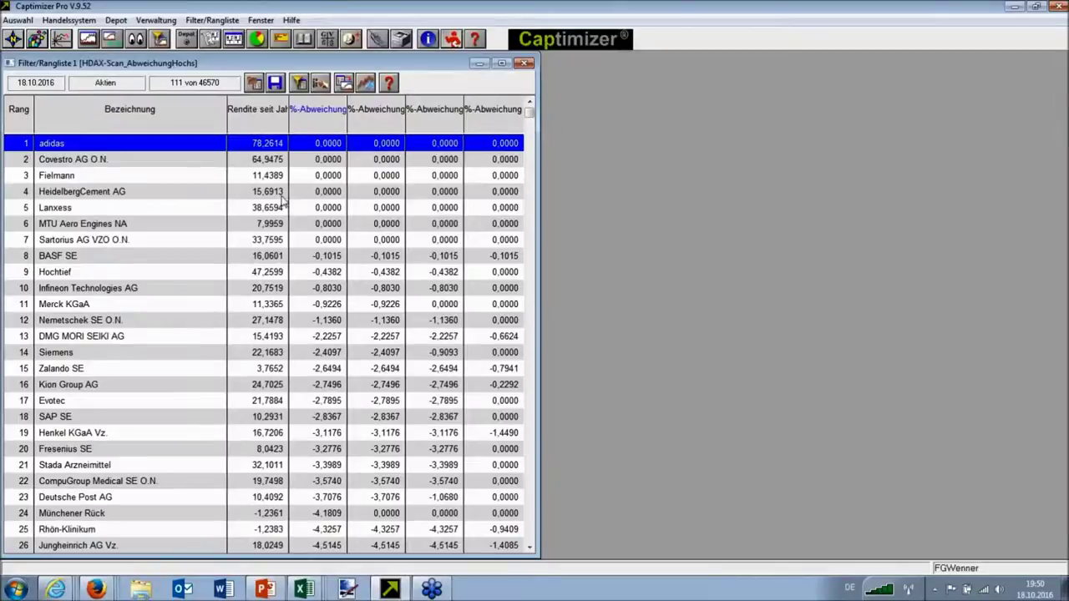
double_click(331, 141)
left_click(467, 98)
left_click(472, 127)
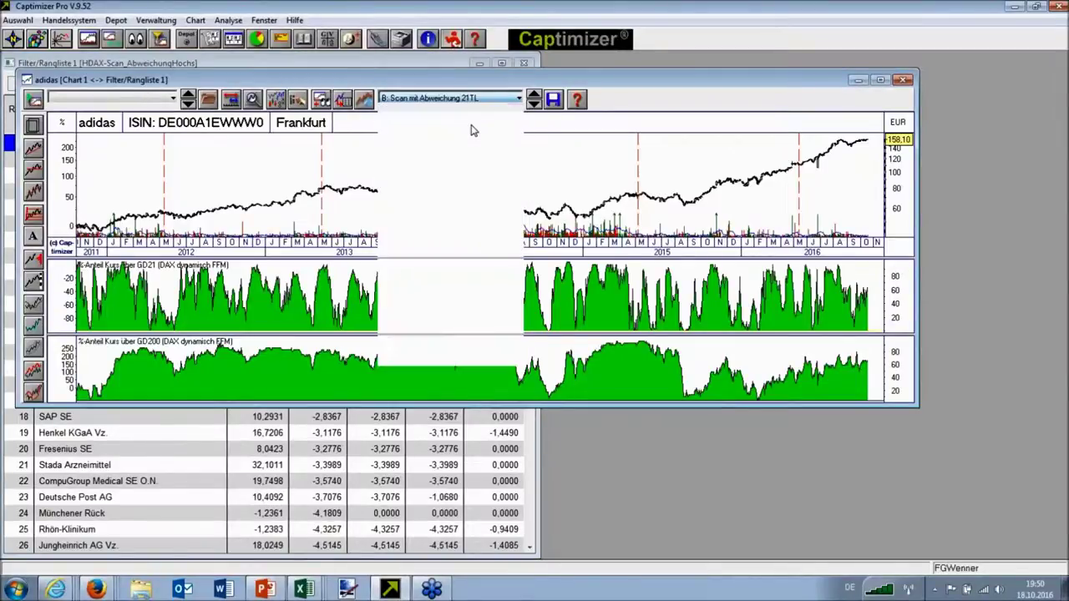
left_click_drag(583, 84, 732, 69)
left_click_drag(174, 382, 455, 557)
left_click_drag(869, 387, 965, 397)
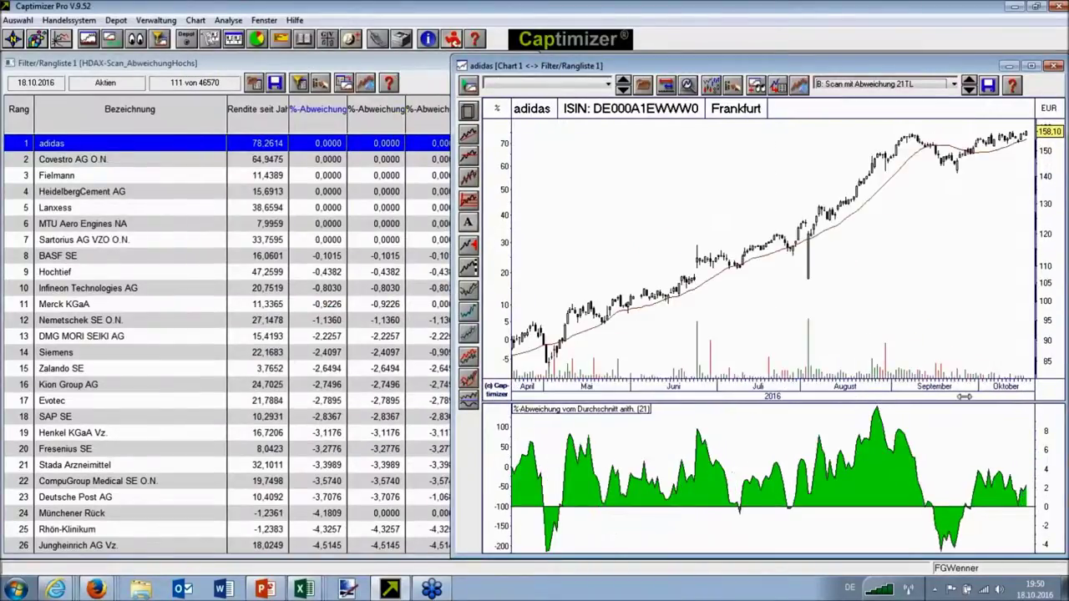
Narrow the ranking list so it no longer covers the chart, viewing HeidelbergCement and returning to adidas
left_click(314, 196)
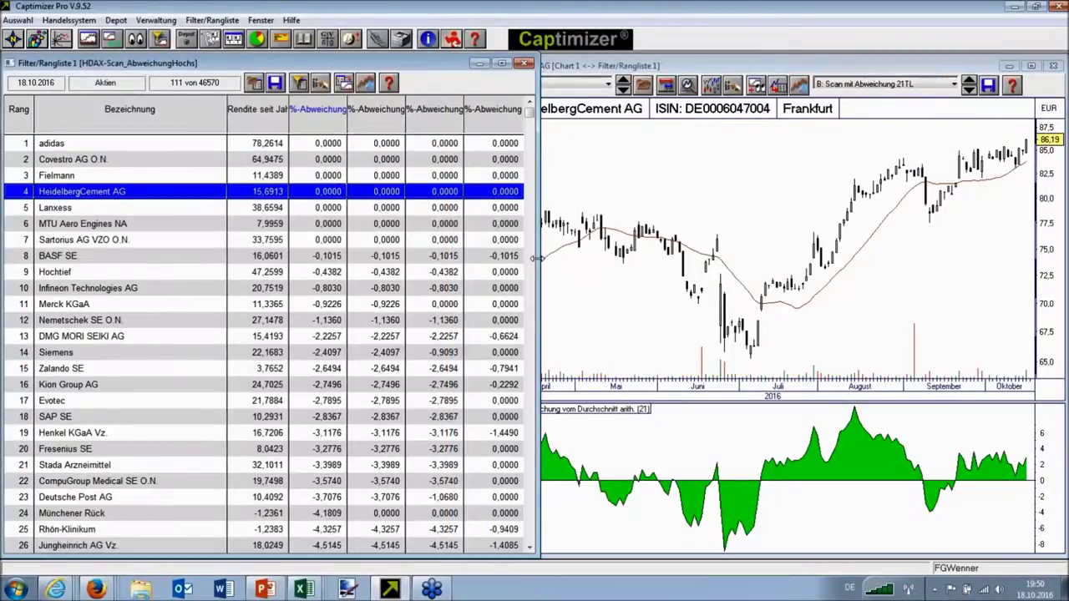
left_click_drag(538, 258, 447, 278)
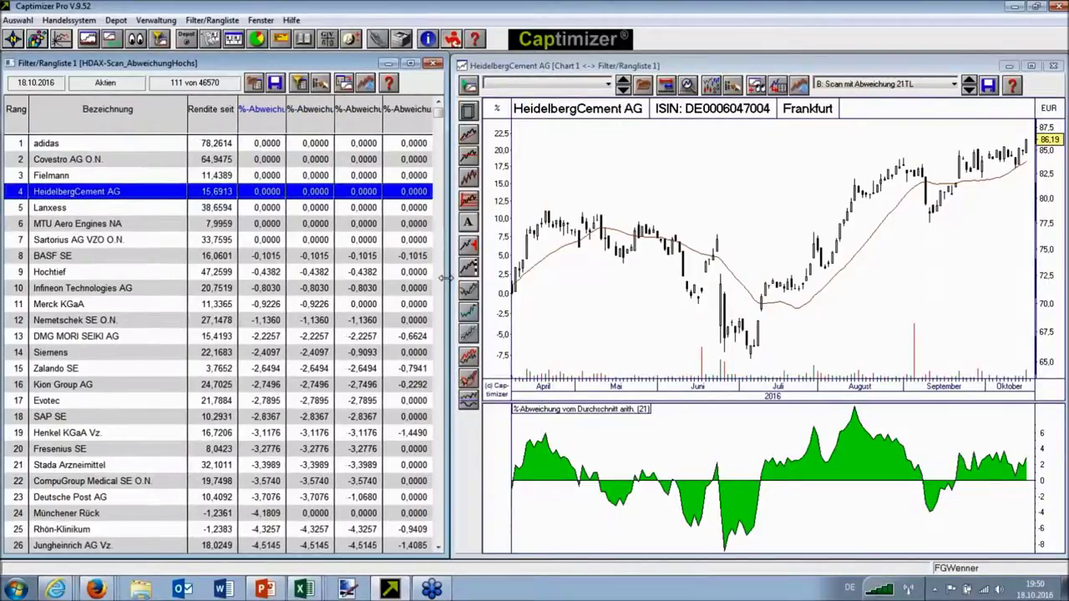
left_click(107, 150)
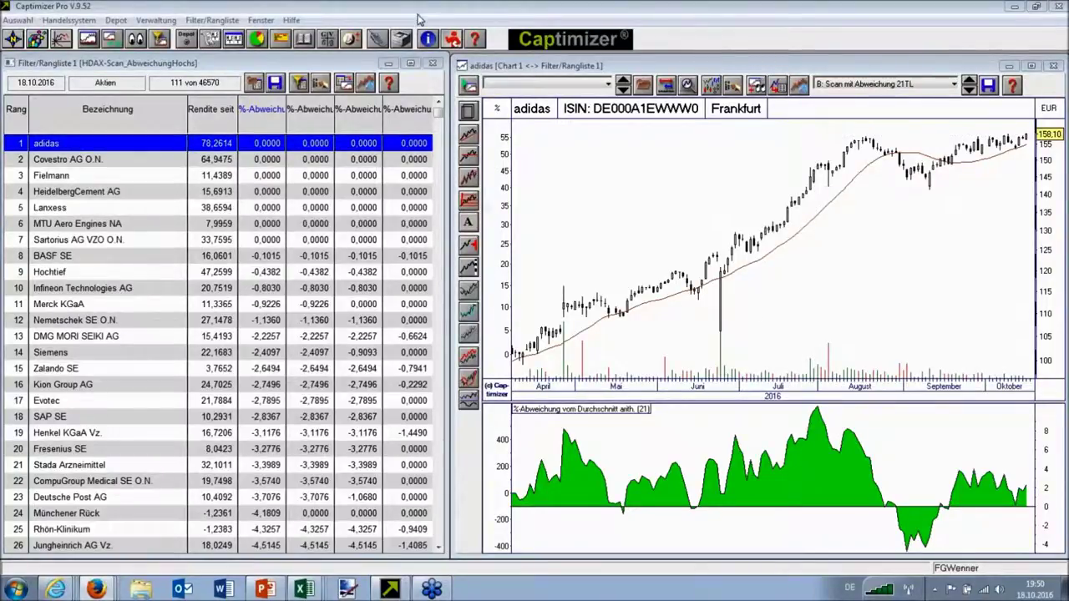
Bring up the adidas chart in Tradesignal Online, widen its Firefox window and adjust the chart's price scale
double_click(529, 155)
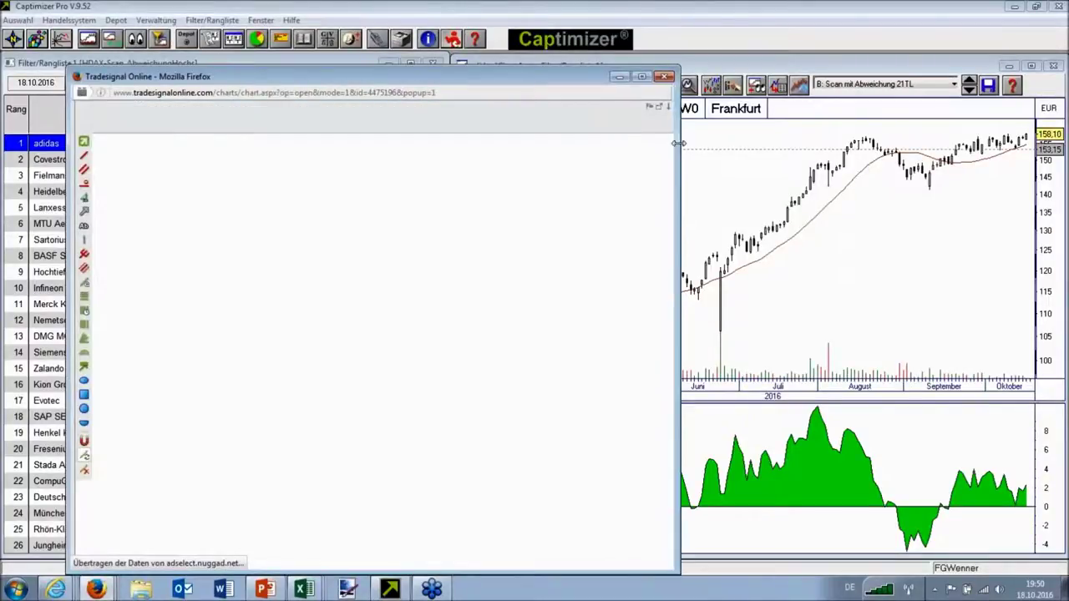
left_click_drag(678, 144, 803, 167)
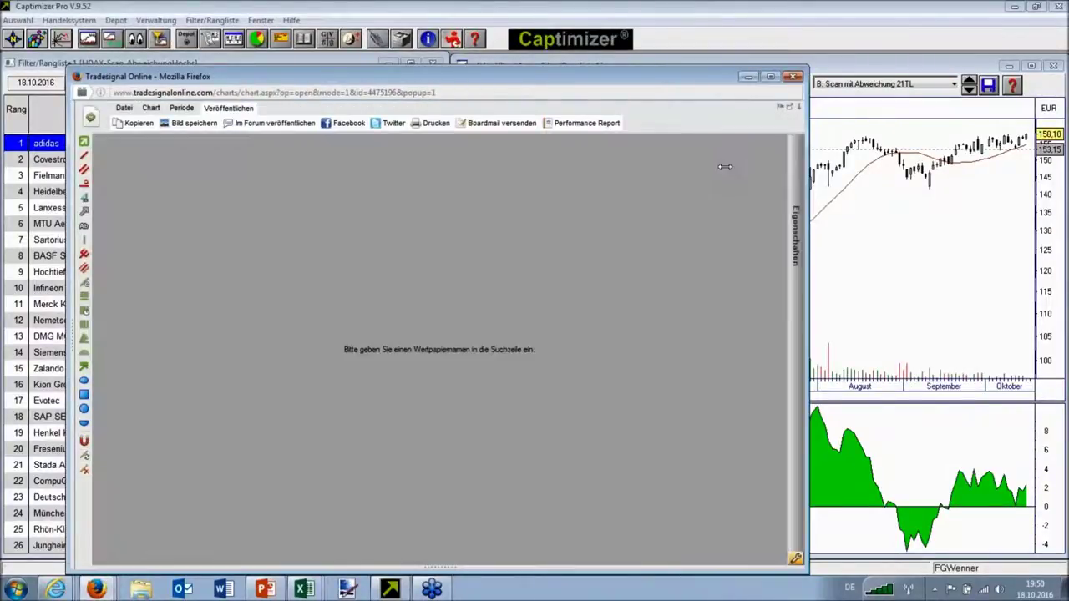
left_click_drag(724, 167, 738, 167)
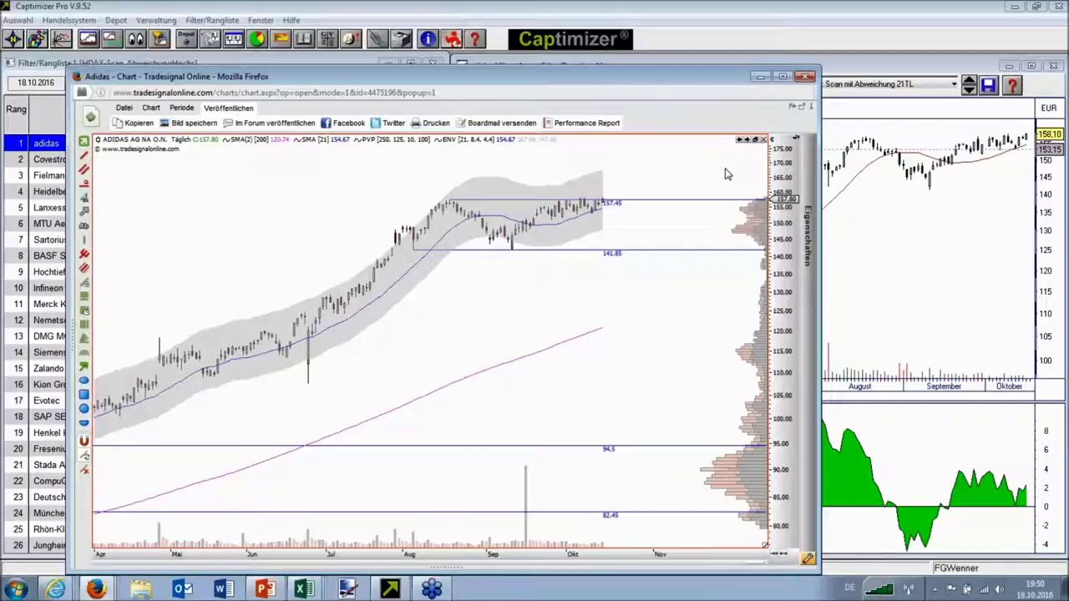
left_click_drag(774, 227, 781, 265)
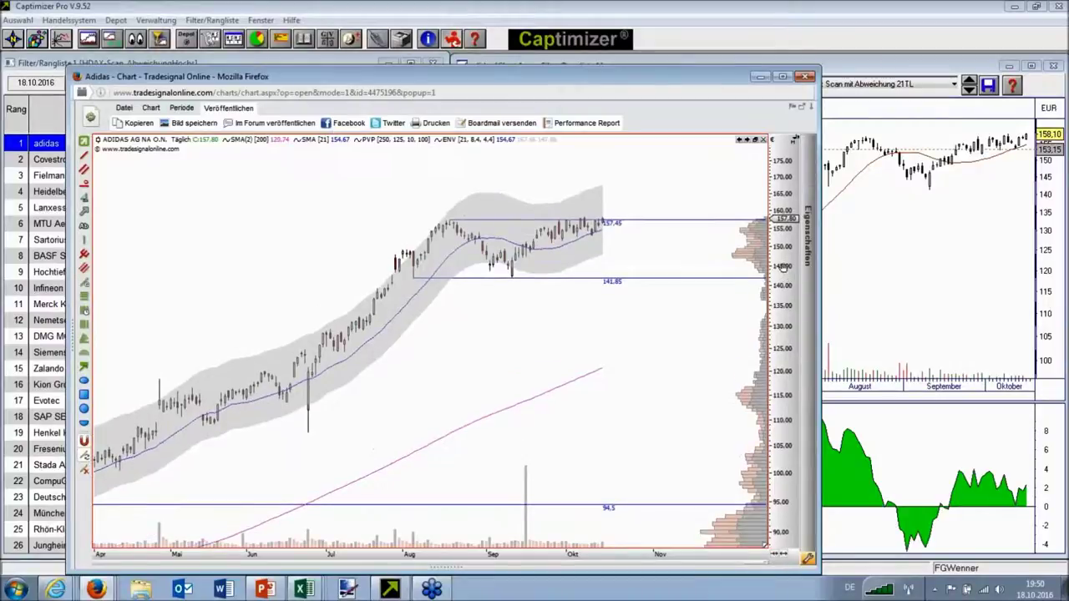